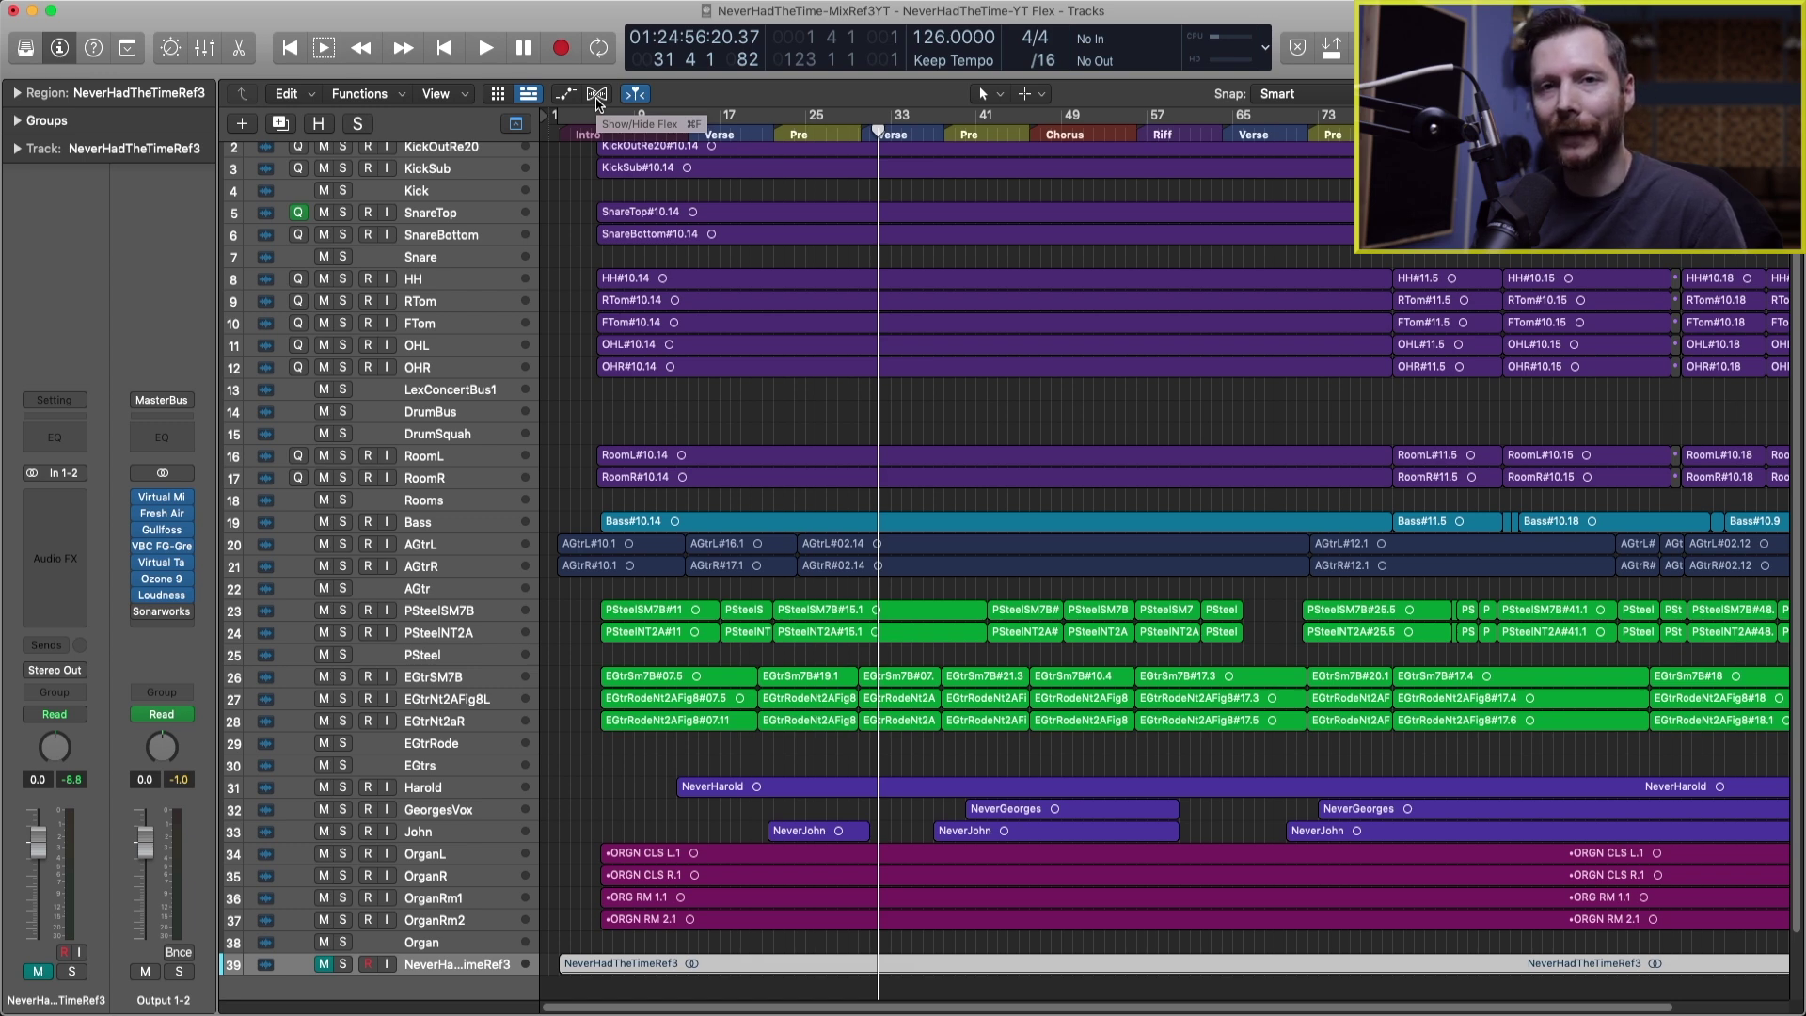
Show the flex controls and enable flex on the OrganL track, analysed as Polyphonic (Auto).
left_click(596, 95)
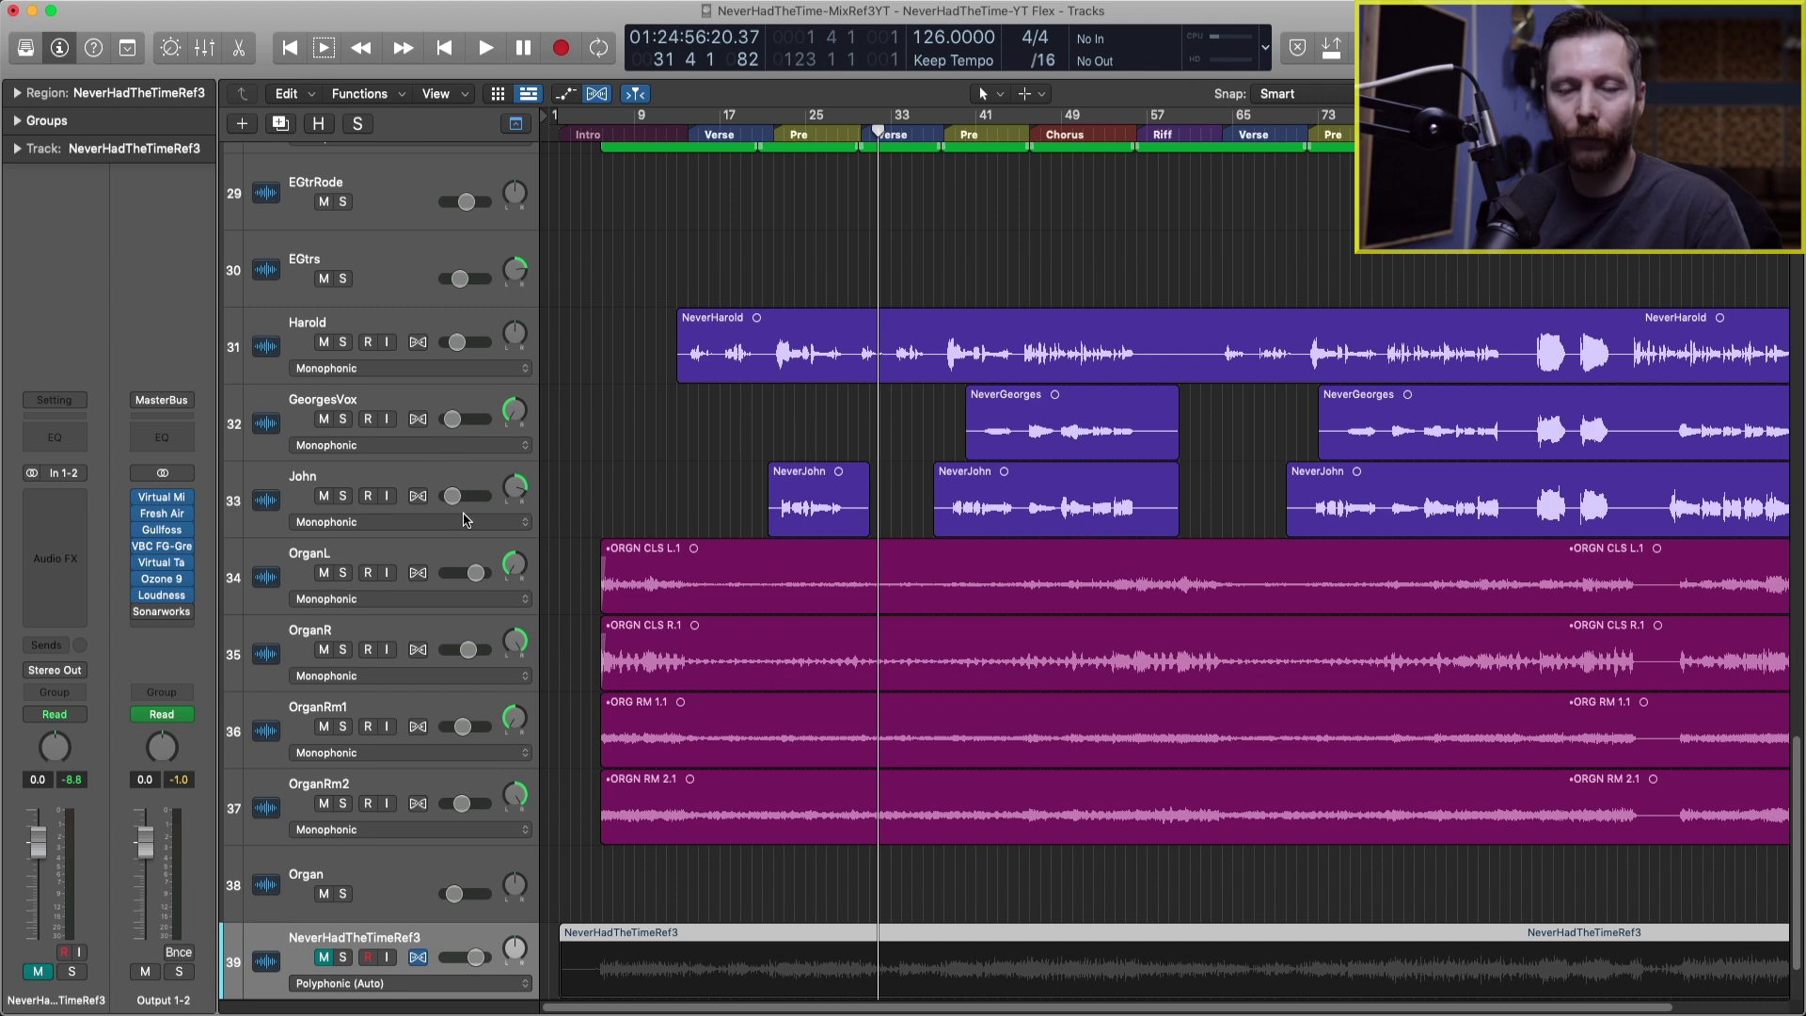
left_click(418, 574)
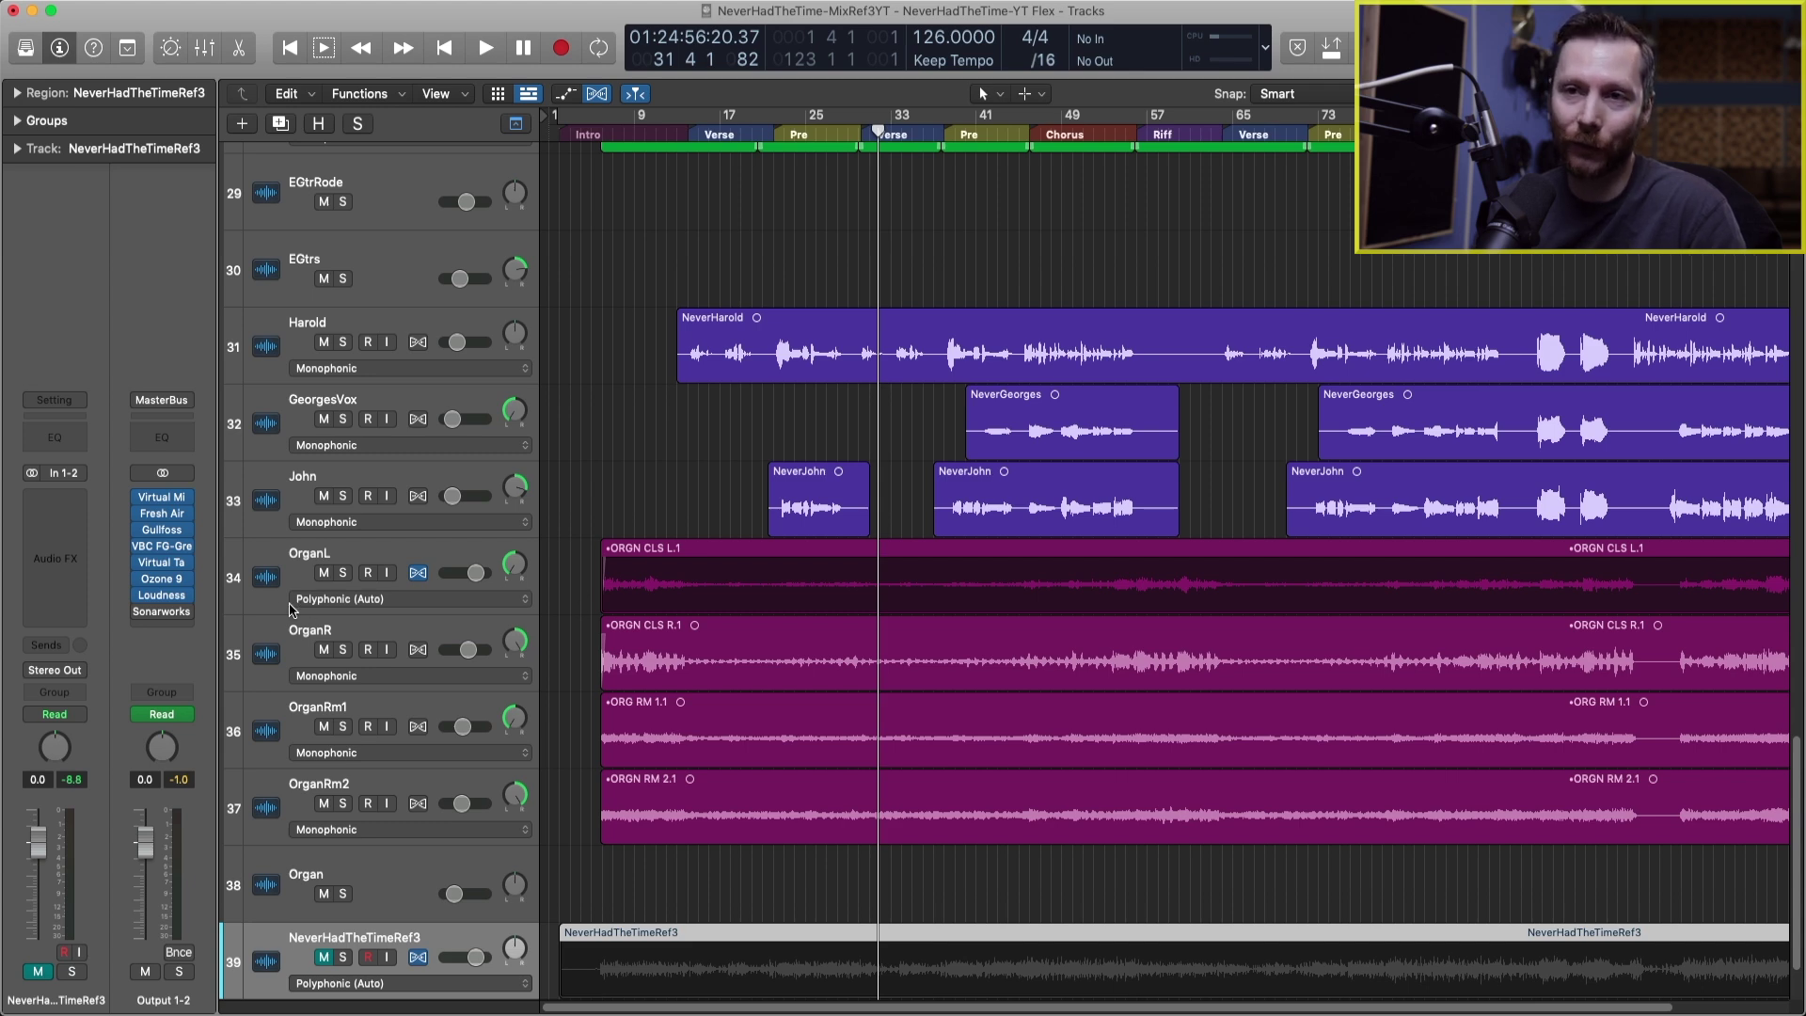
left_click(516, 600)
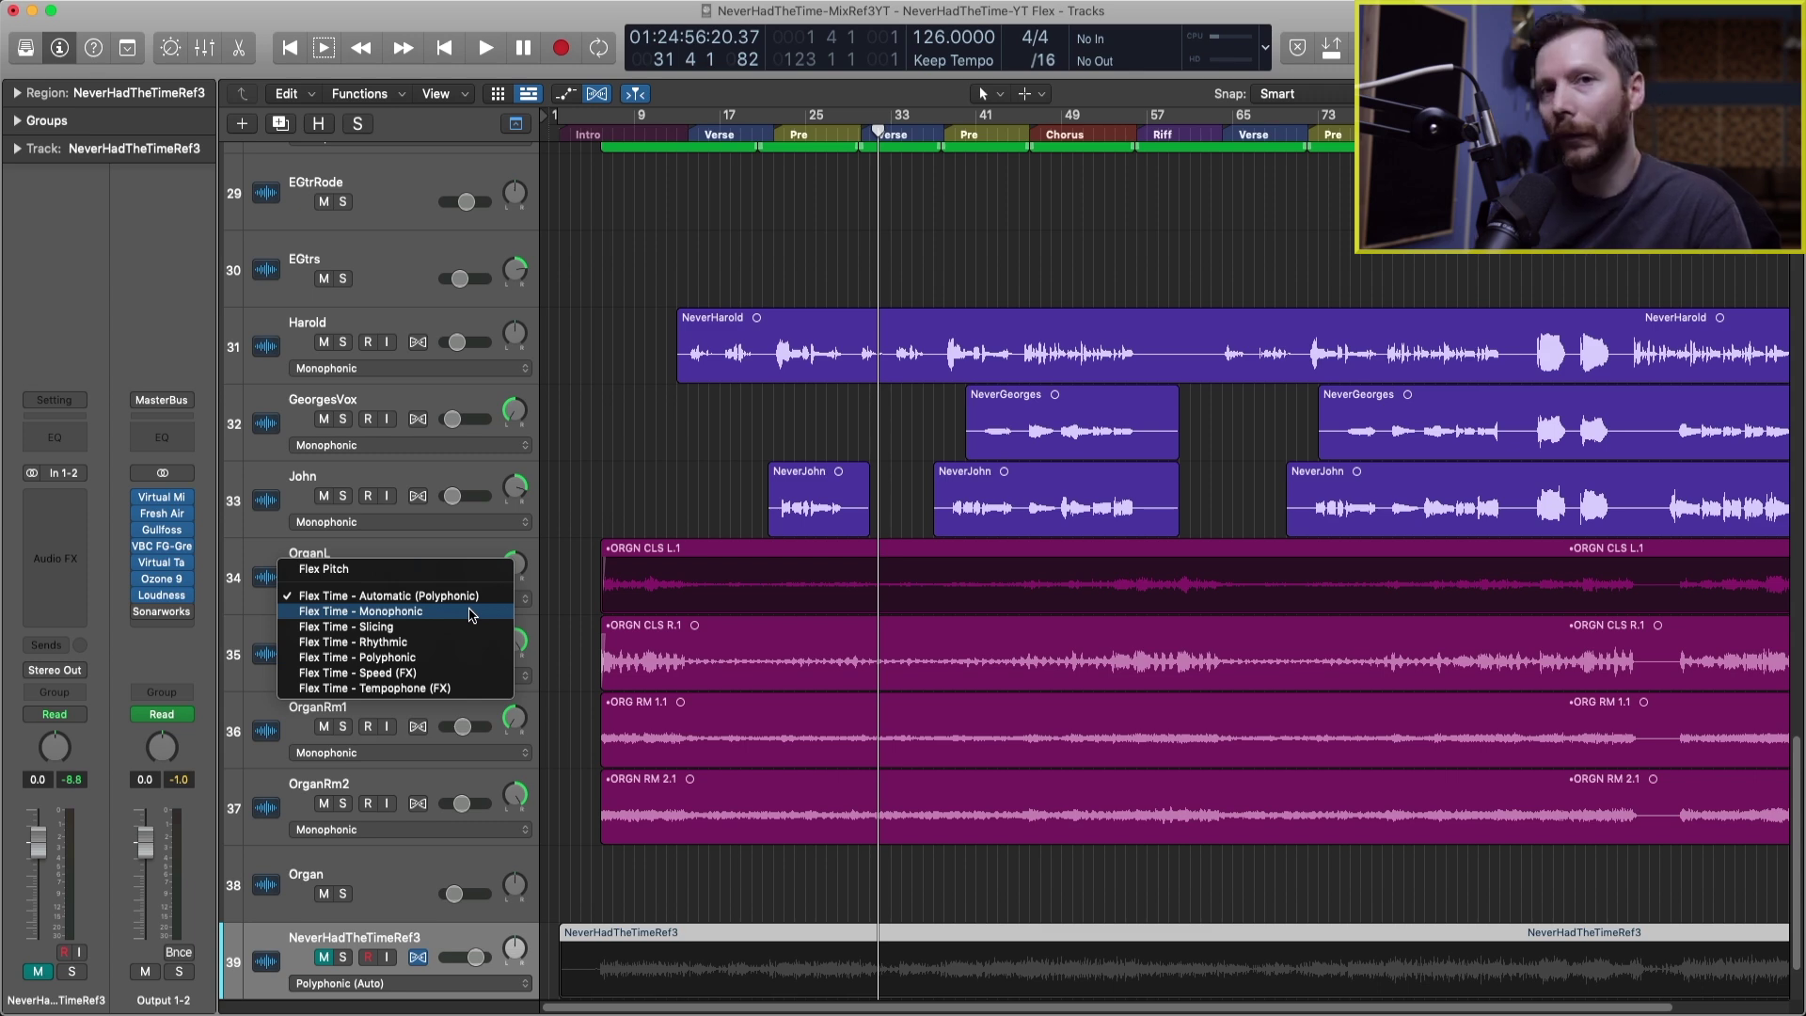
Enable flex on the Bass track and keep it in Flex Time - Monophonic mode.
left_click(569, 539)
scroll(557, 573, "up", 15)
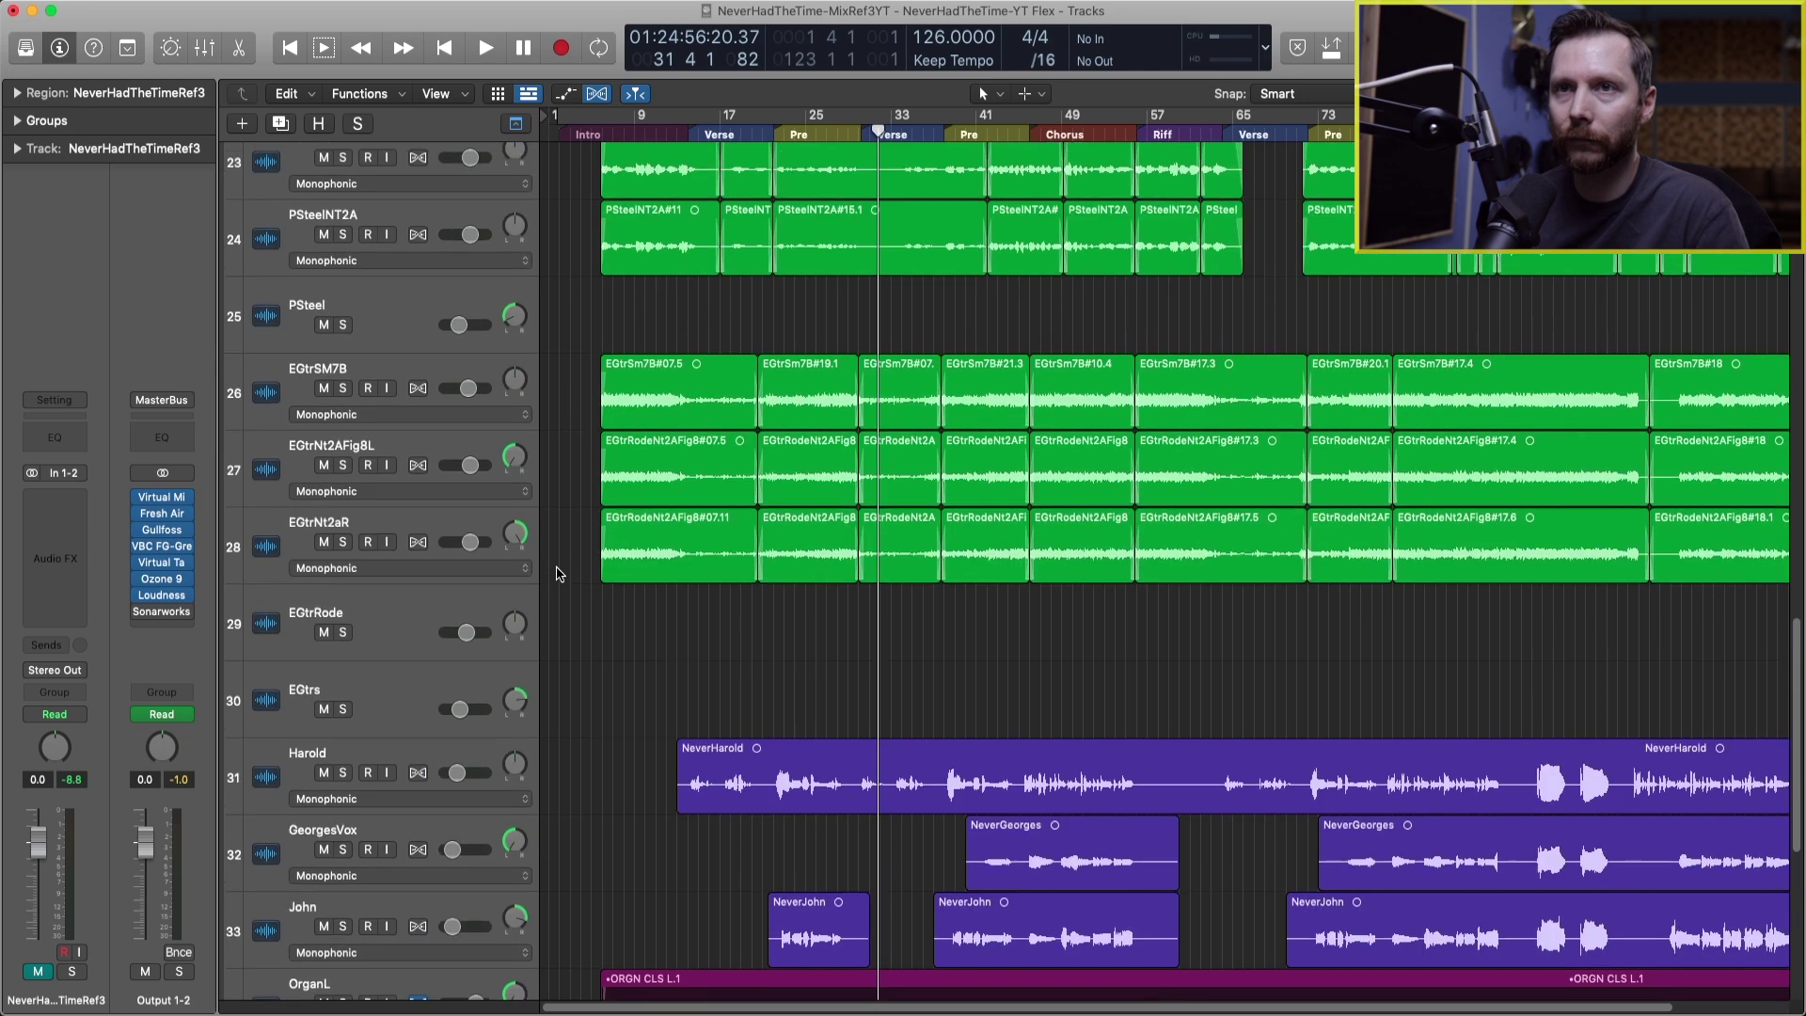
scroll(558, 573, "up", 5)
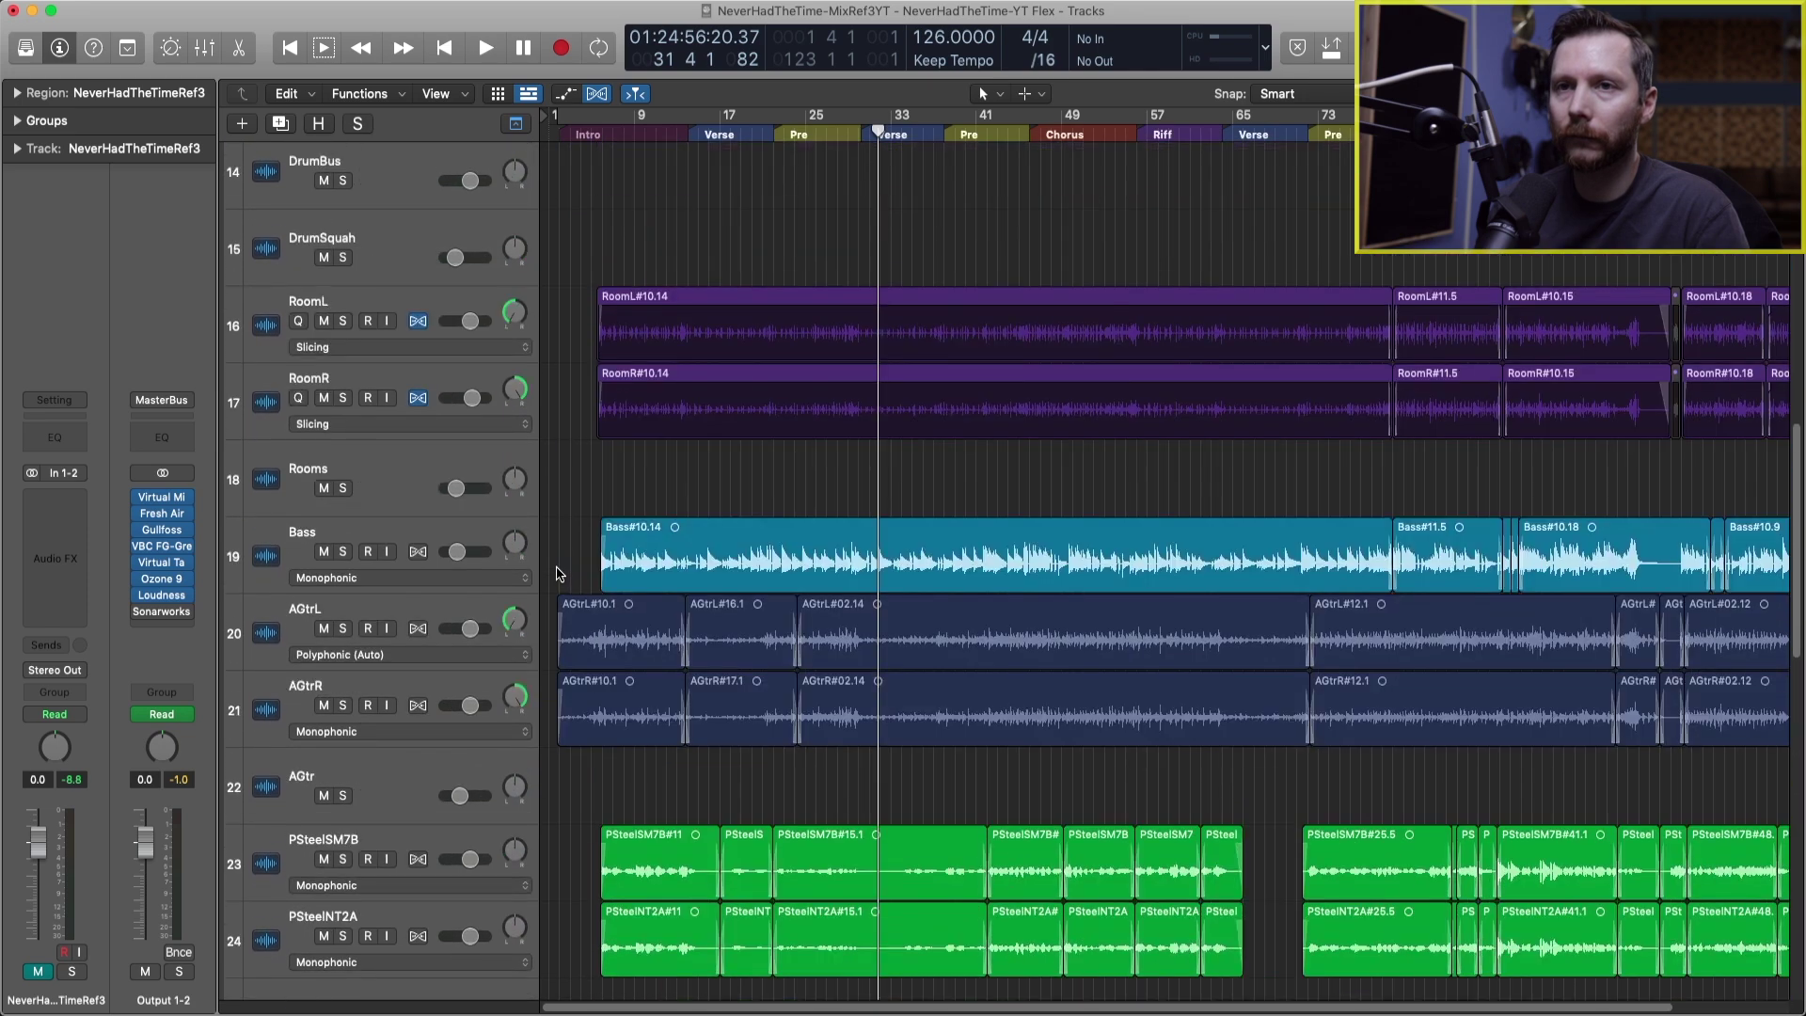
left_click(422, 557)
left_click(421, 555)
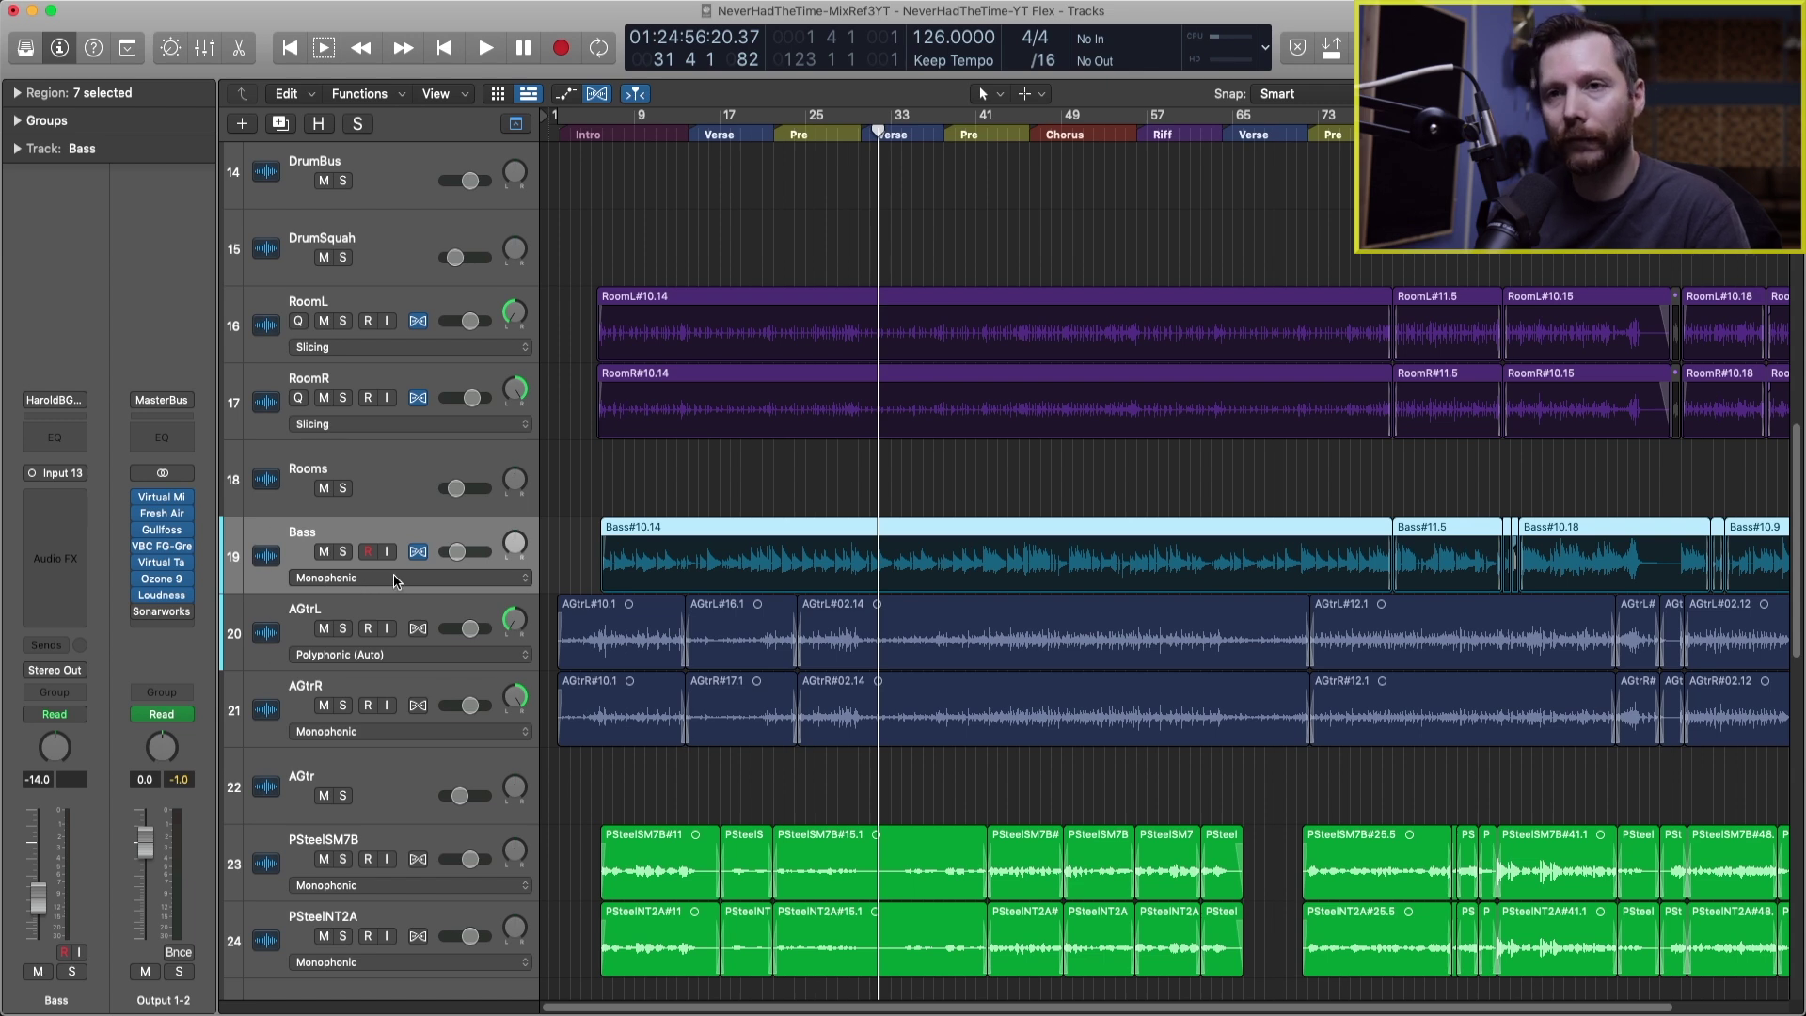
left_click(375, 581)
left_click(385, 576)
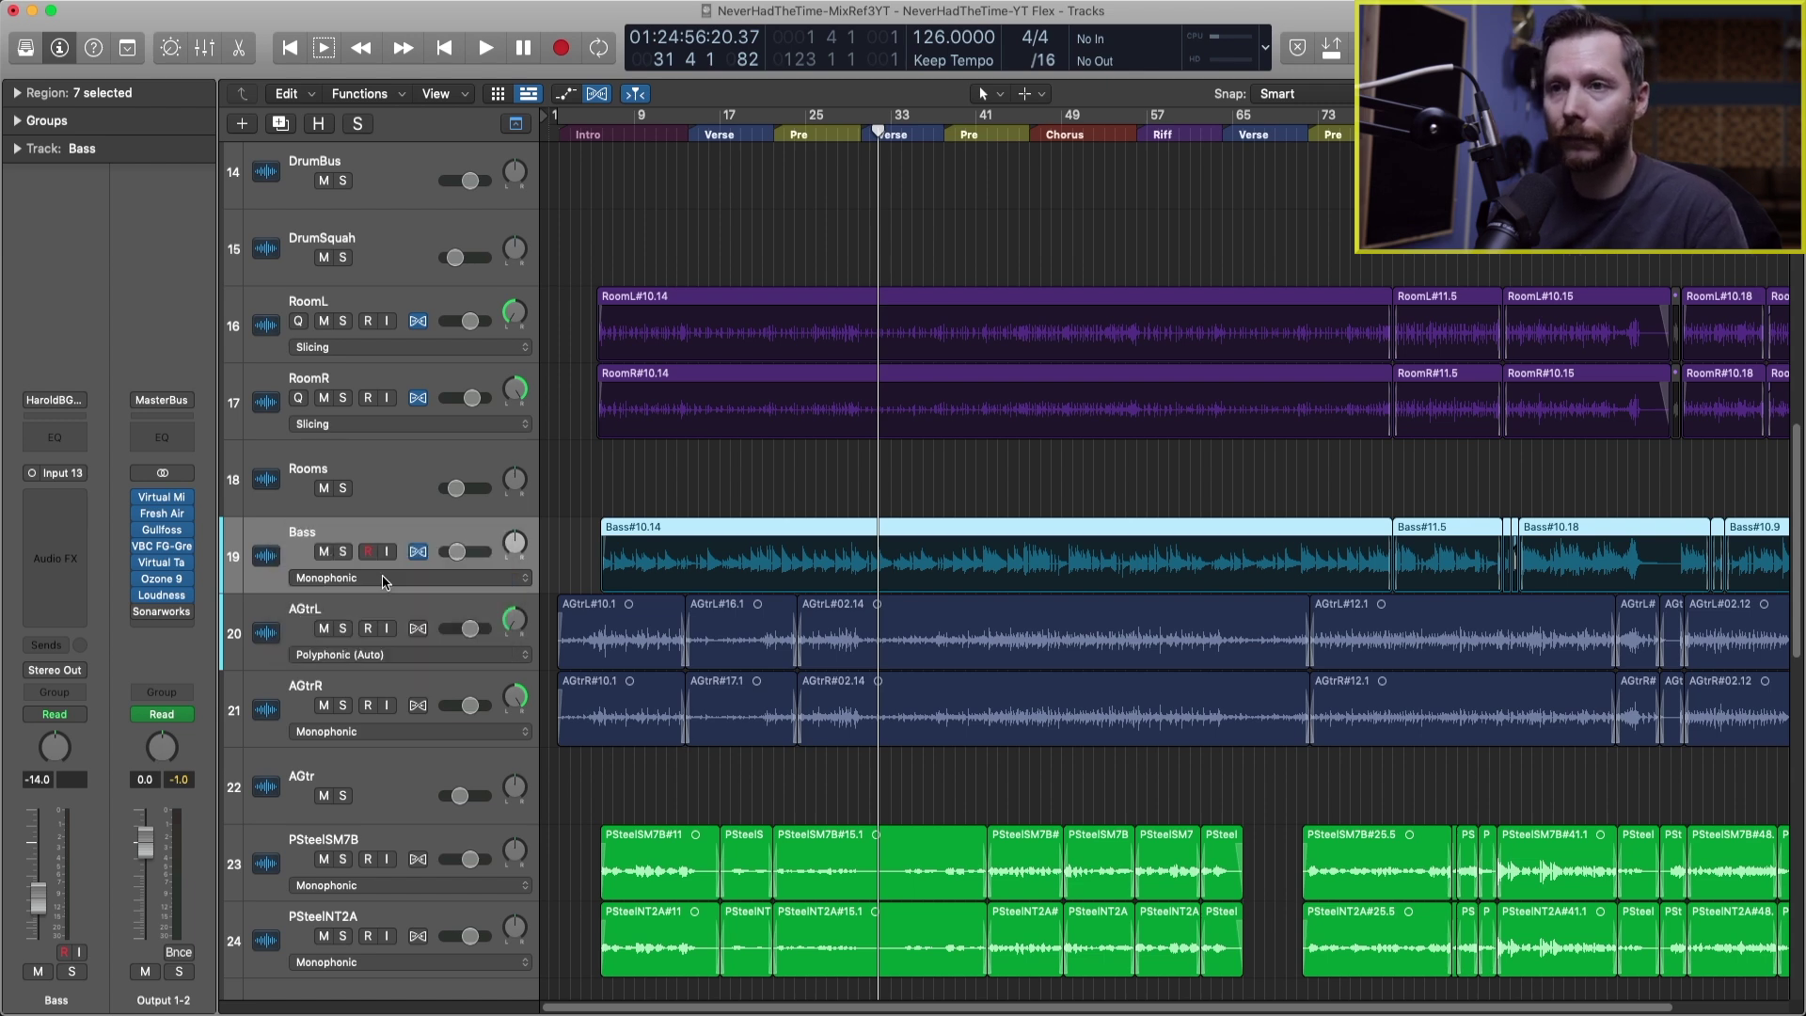
Zoom in on the Bass and AGtrL regions with the Zoom tool.
left_click_drag(574, 506, 974, 675)
scroll(818, 548, "up", 3)
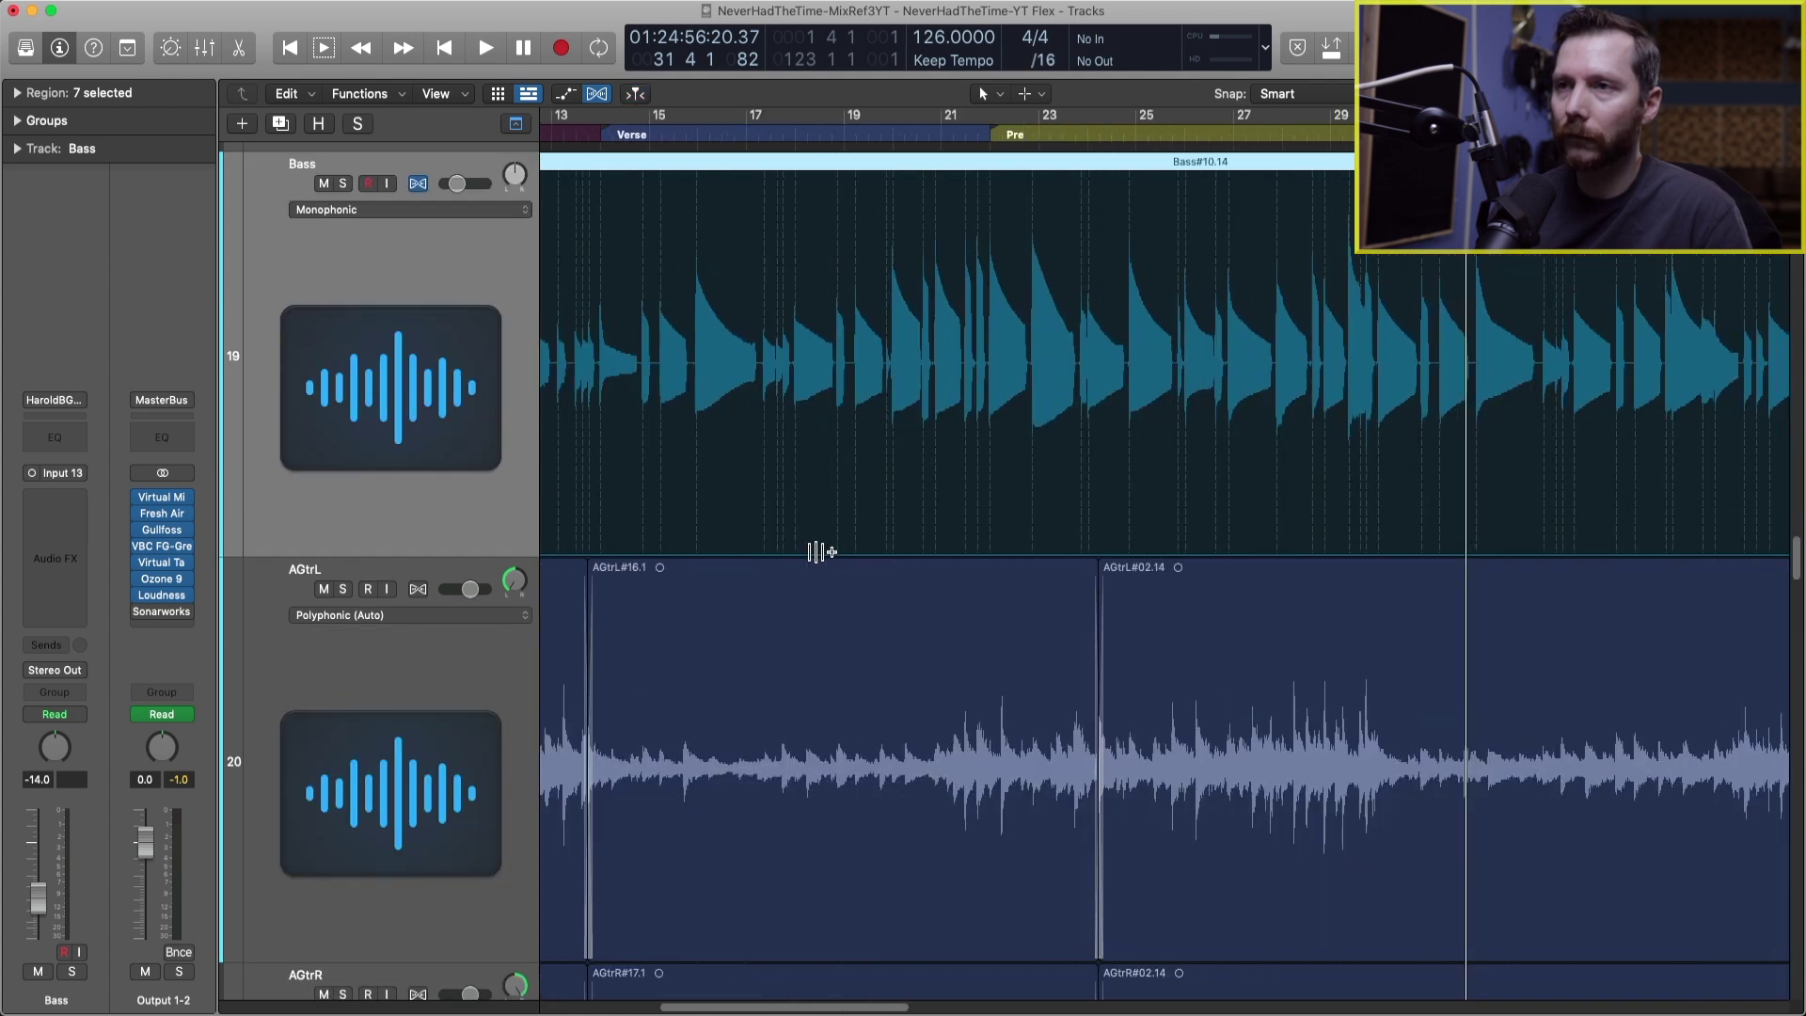
scroll(818, 548, "left", 5)
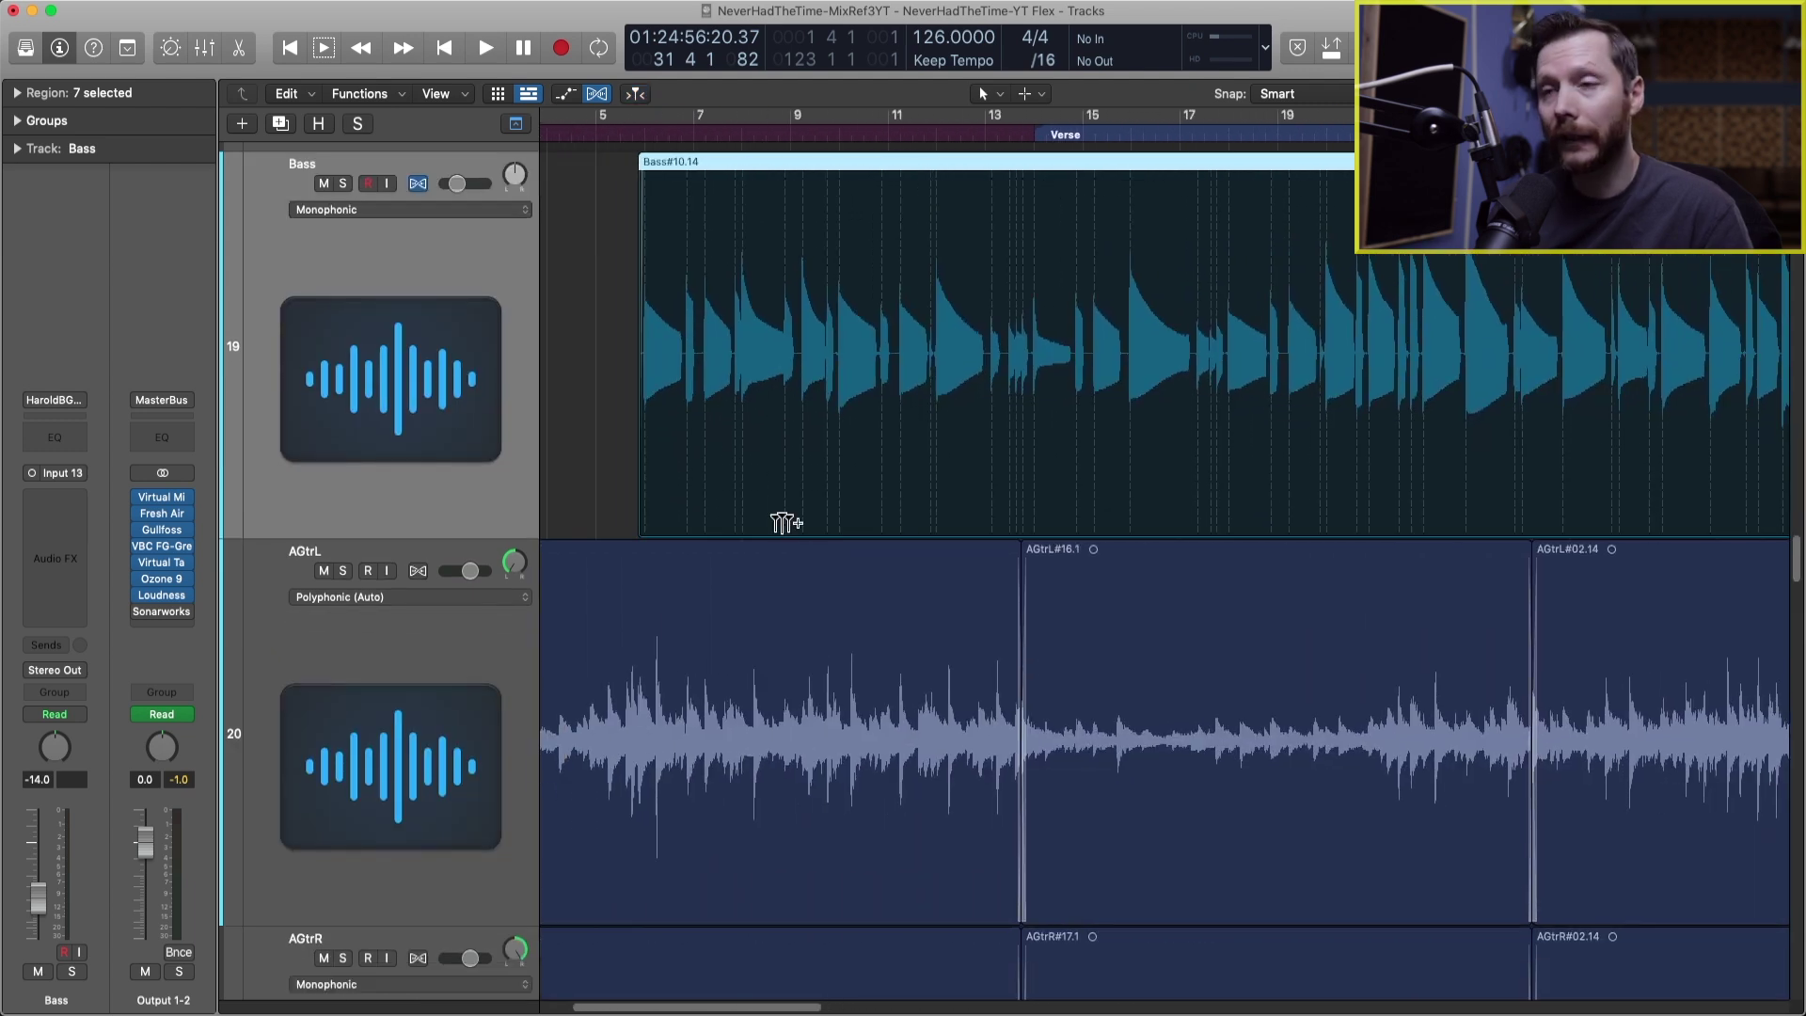
scroll(786, 520, "up", 3)
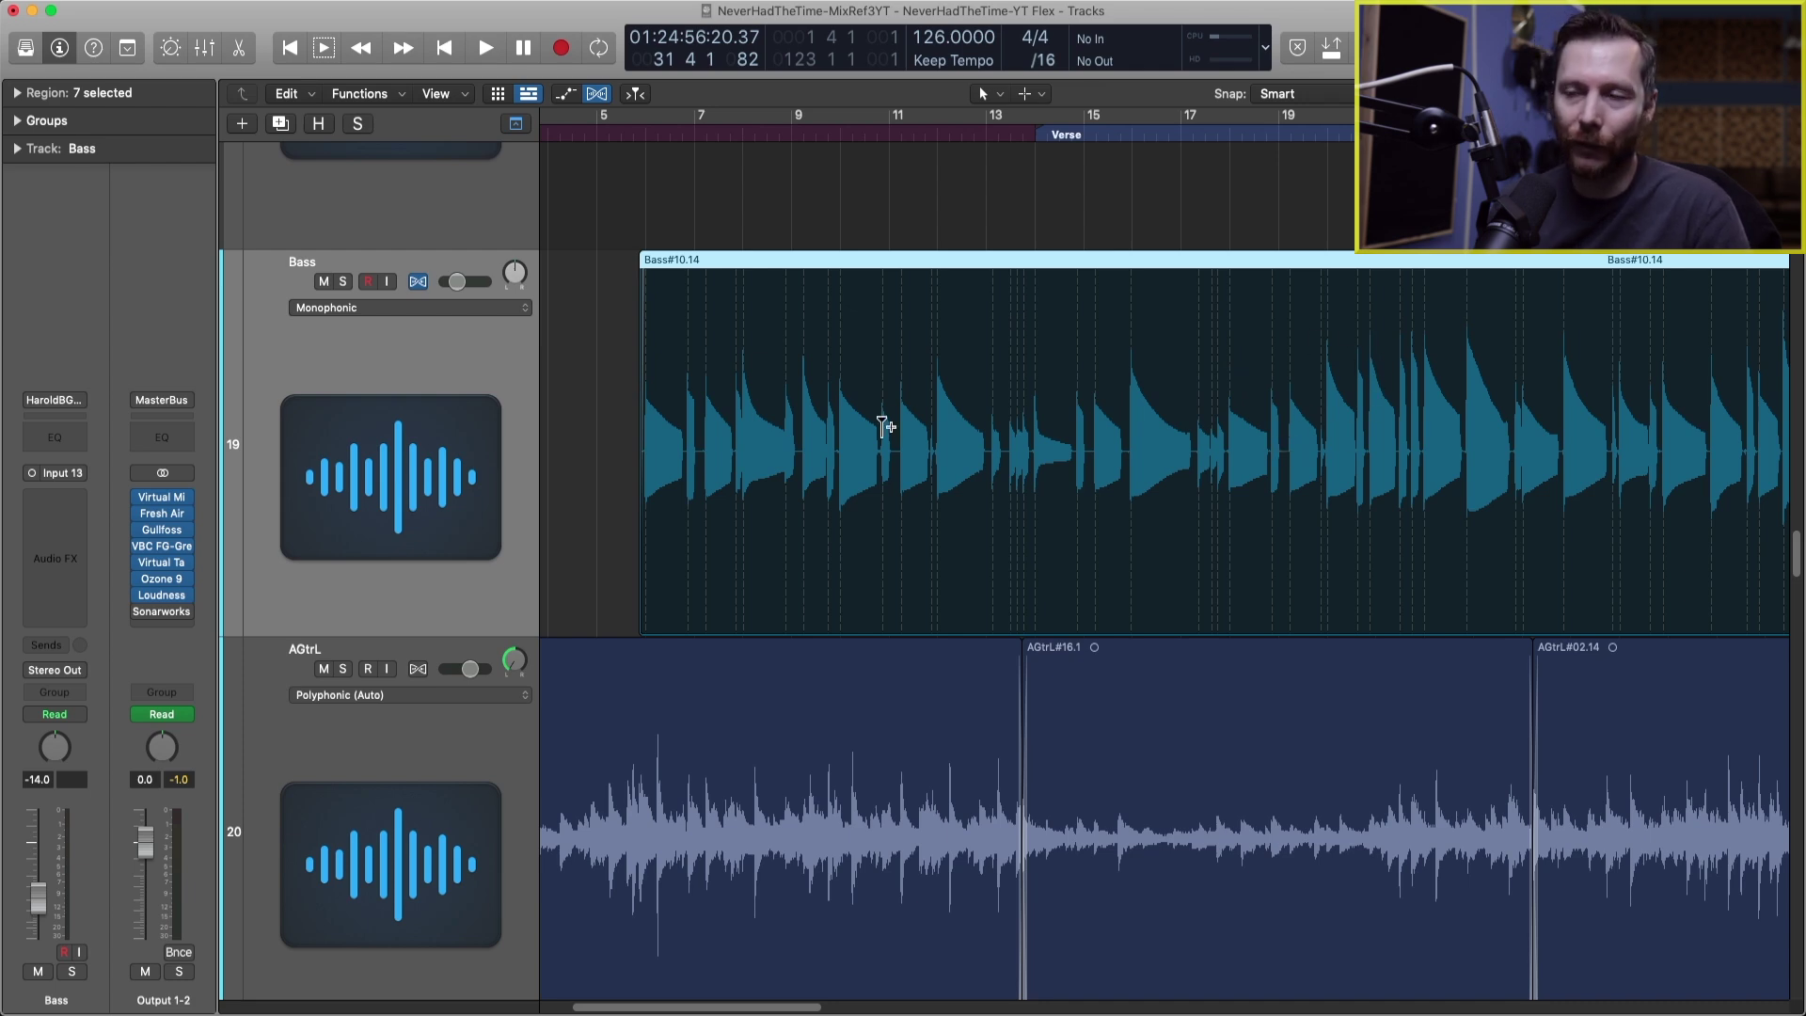
Zoom in twice with Command-Right Arrow on the opening bass notes, then select just the Bass#10.14 region.
key("super+Right")
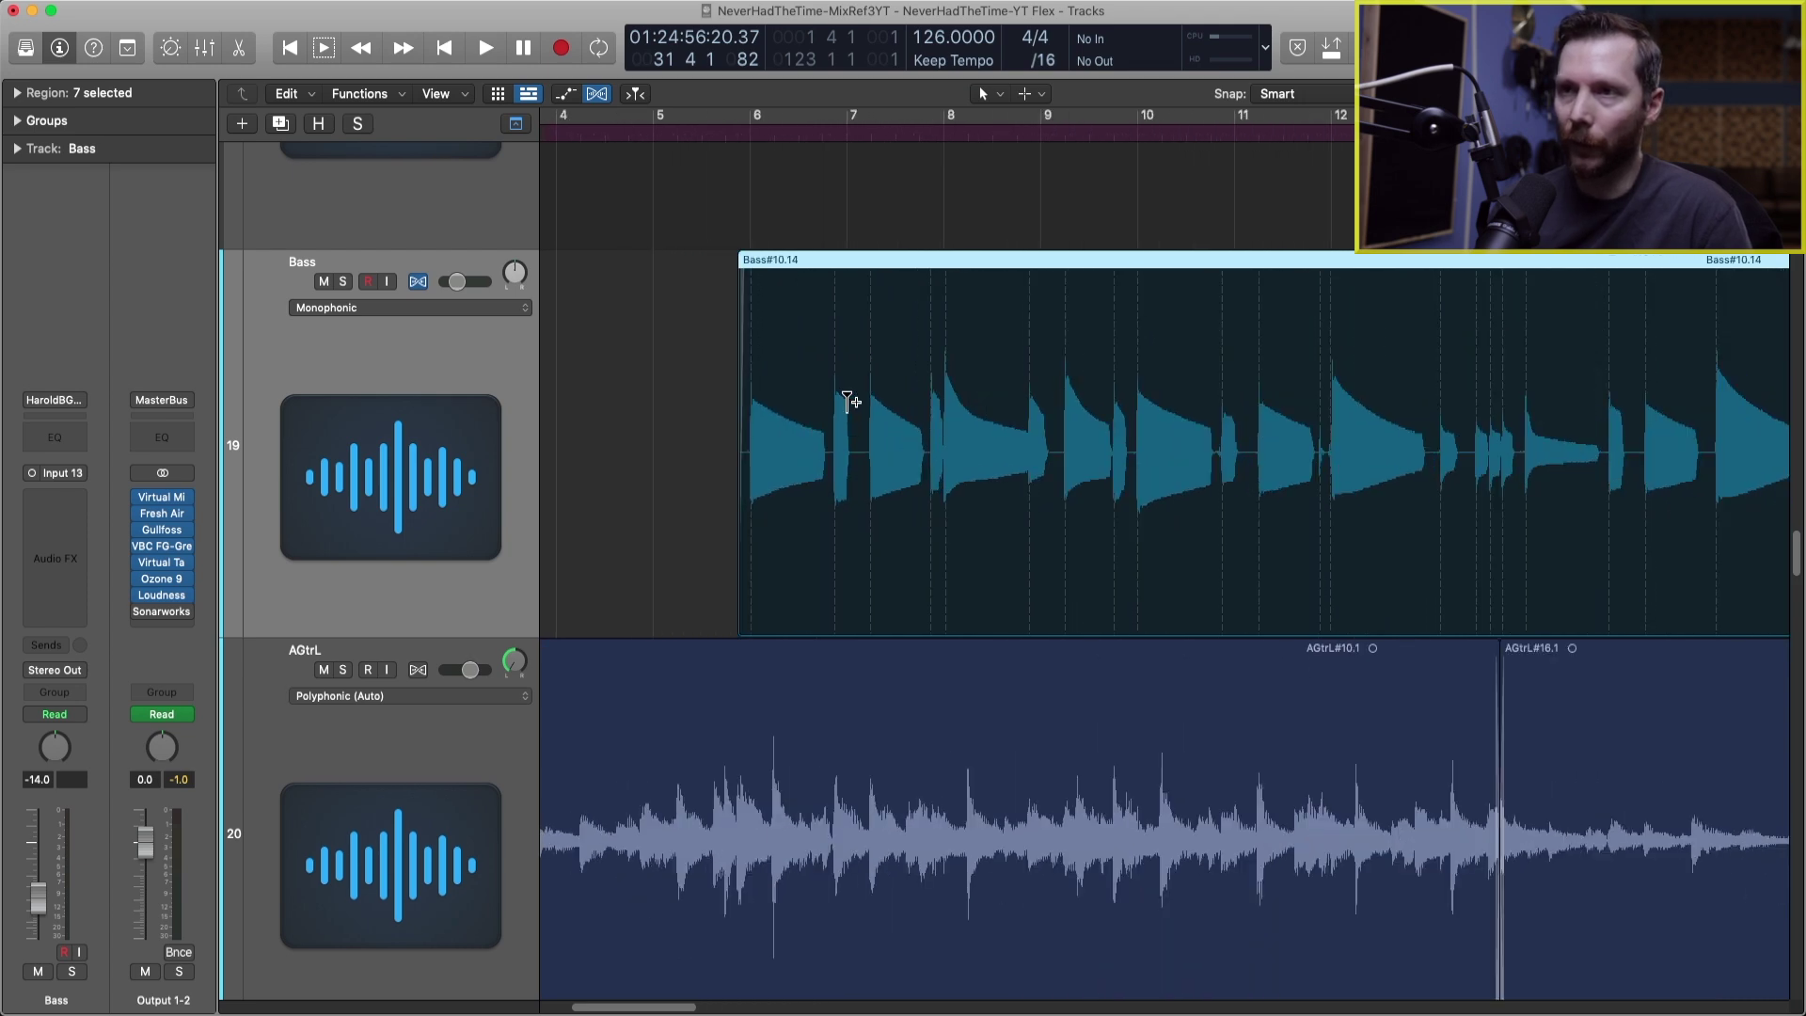
key("super+Right")
key("super+Right")
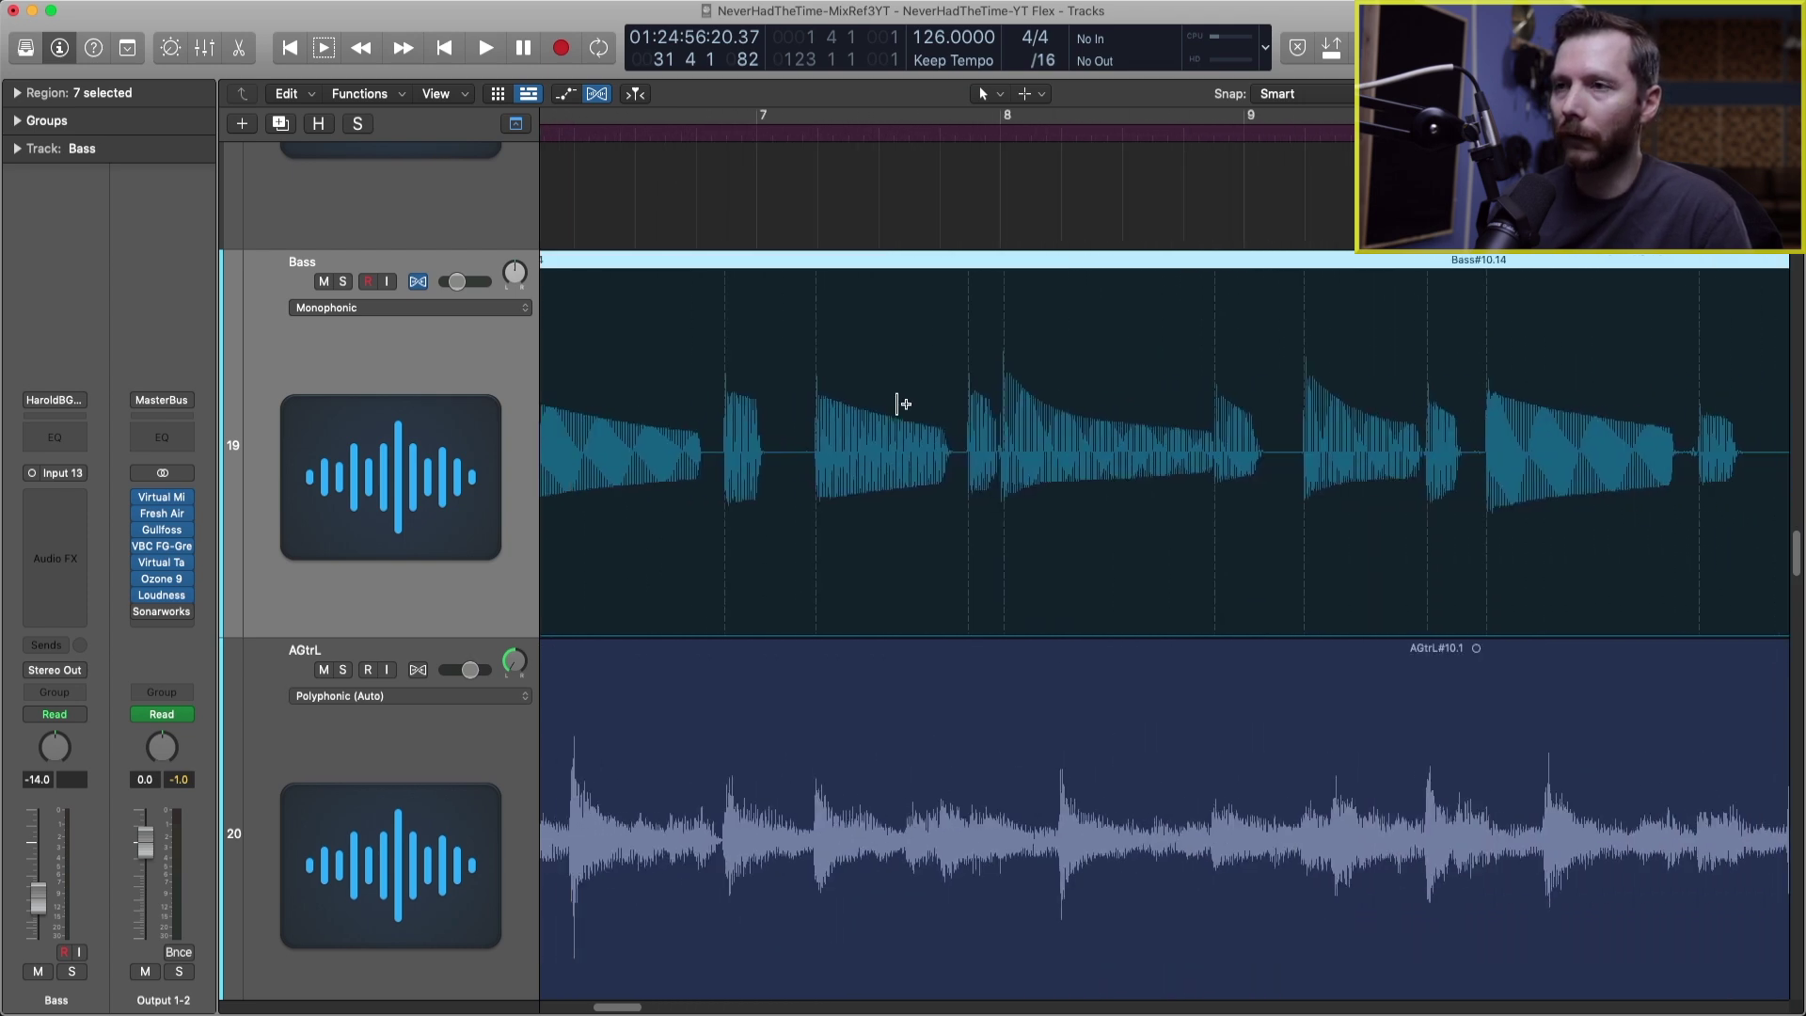
scroll(903, 405, "left", 3)
scroll(915, 405, "right", 1)
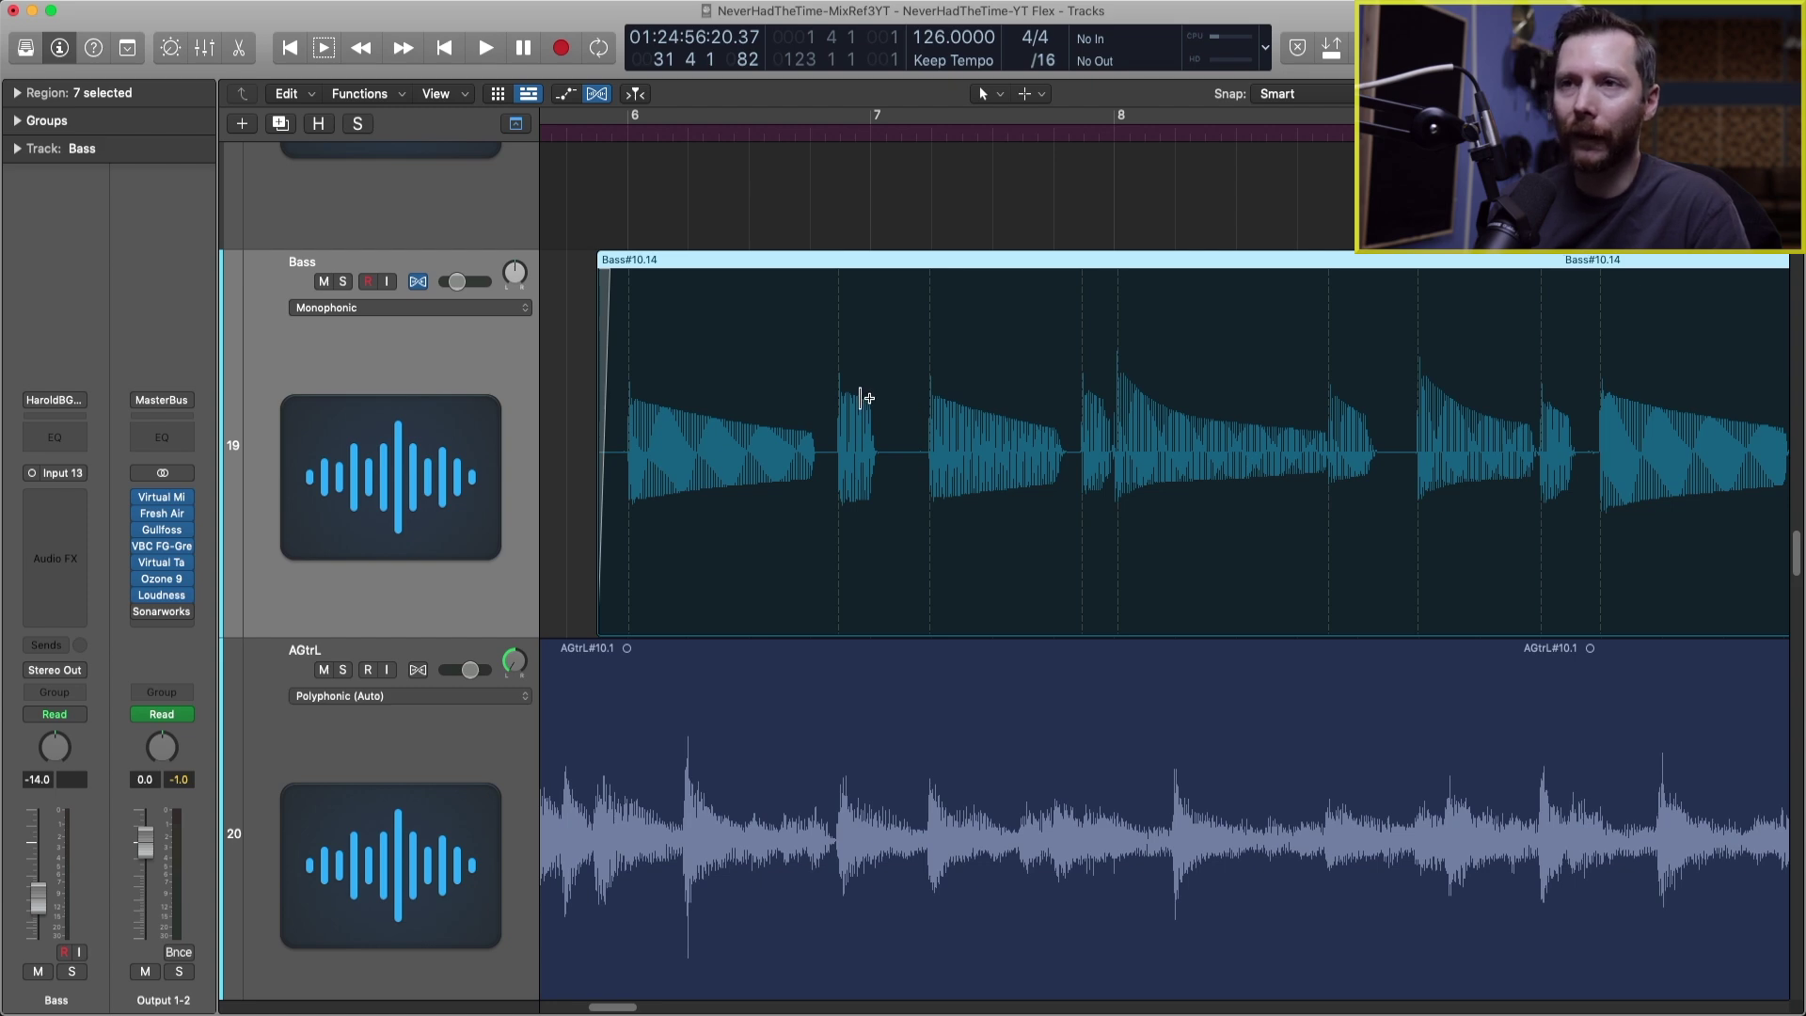
left_click(569, 272)
left_click(761, 261)
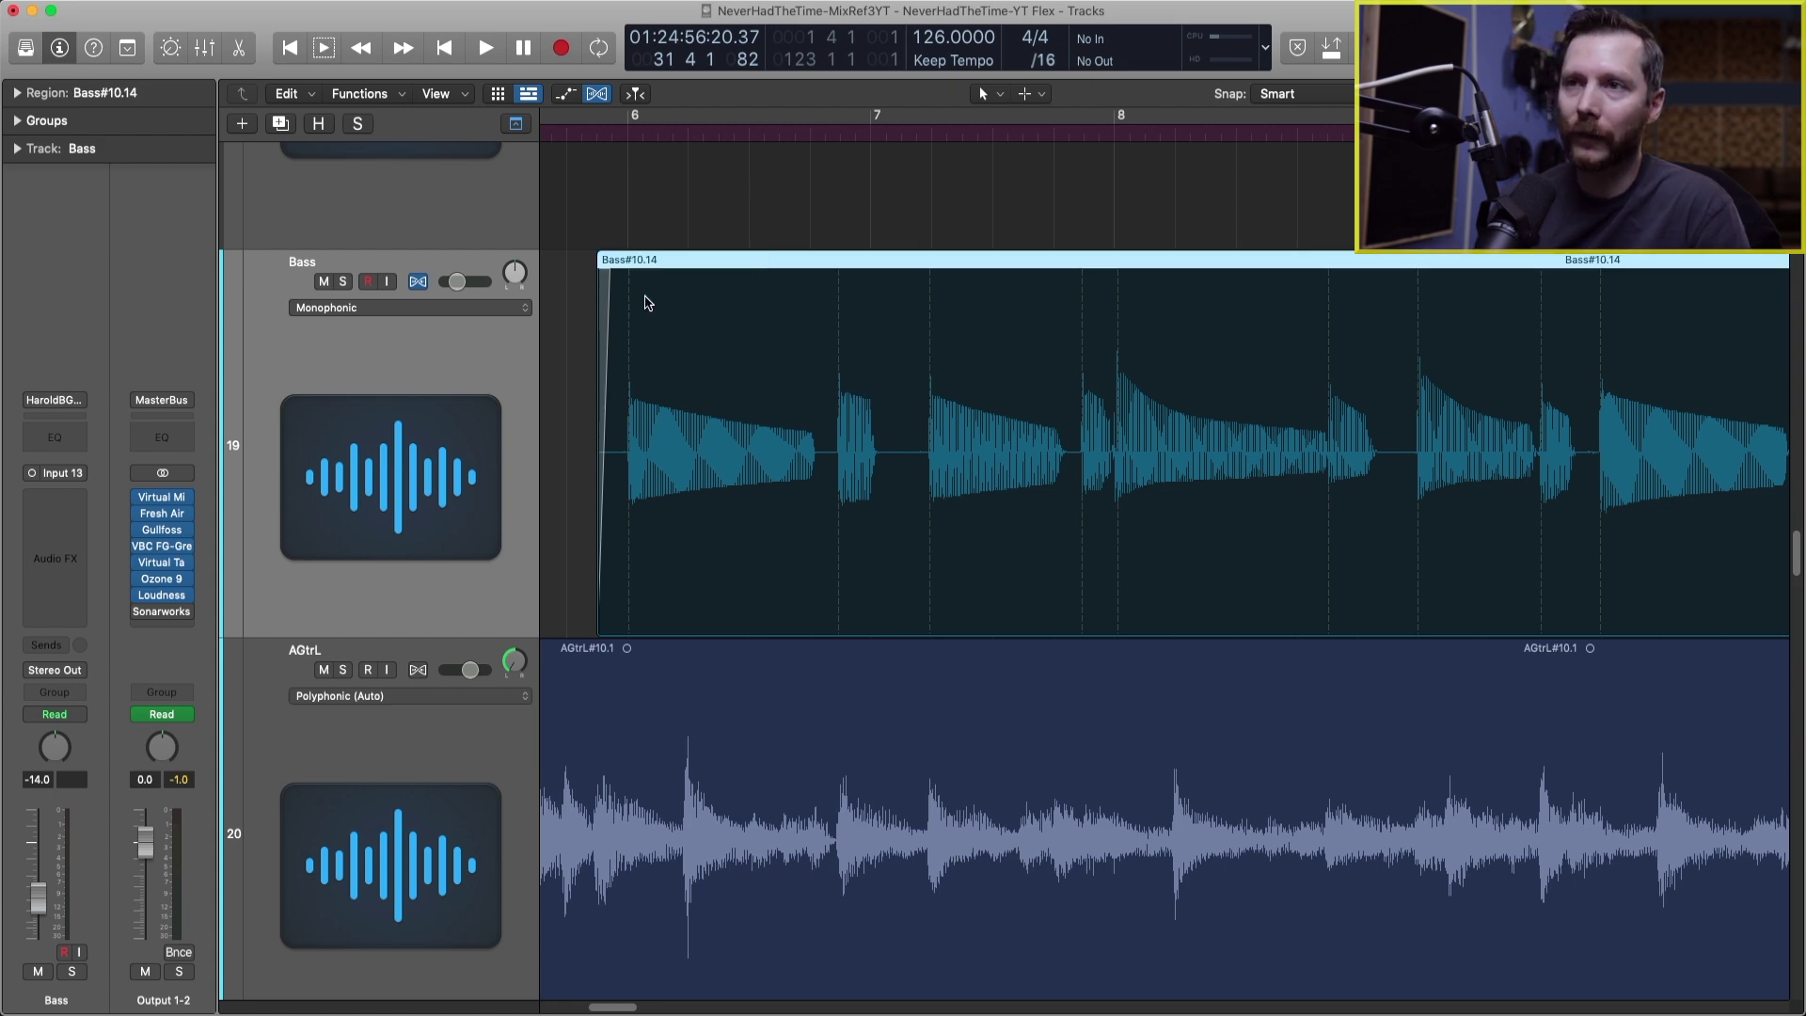
Apply 1/8 Note quantize to Bass#10.14 in the Region inspector, then reset Quantize to Off.
left_click(16, 94)
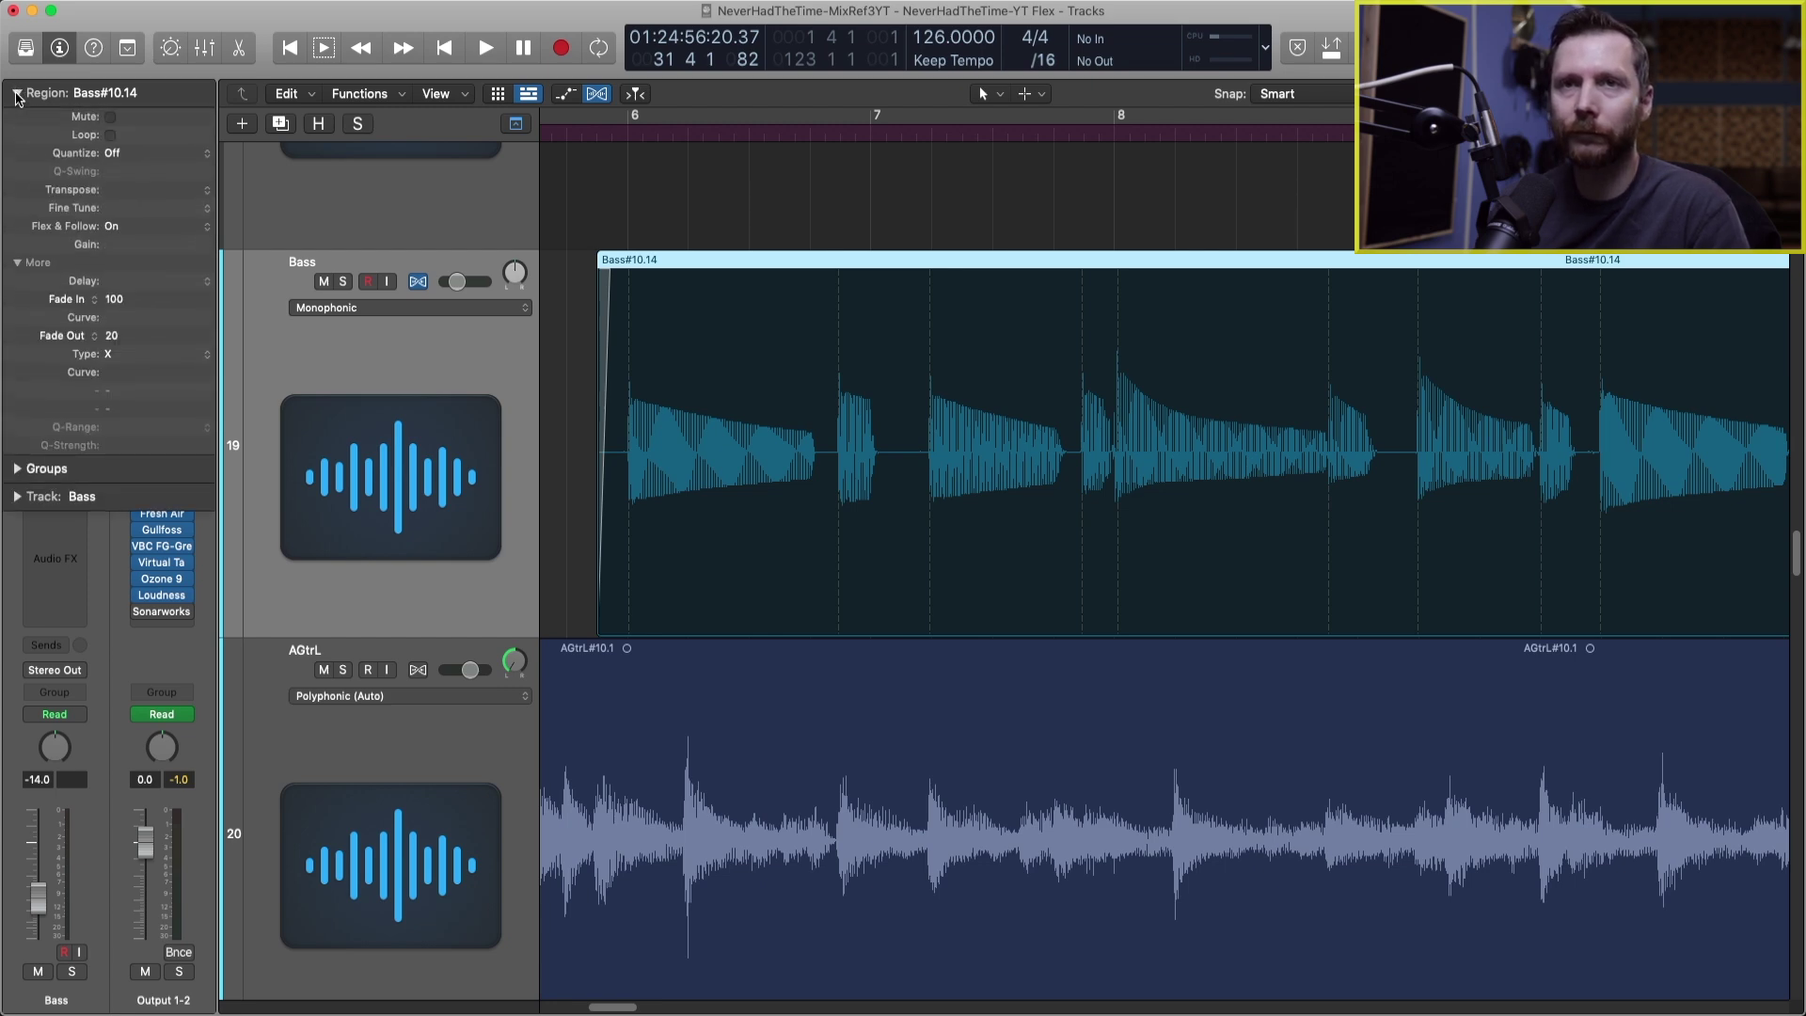
left_click(122, 154)
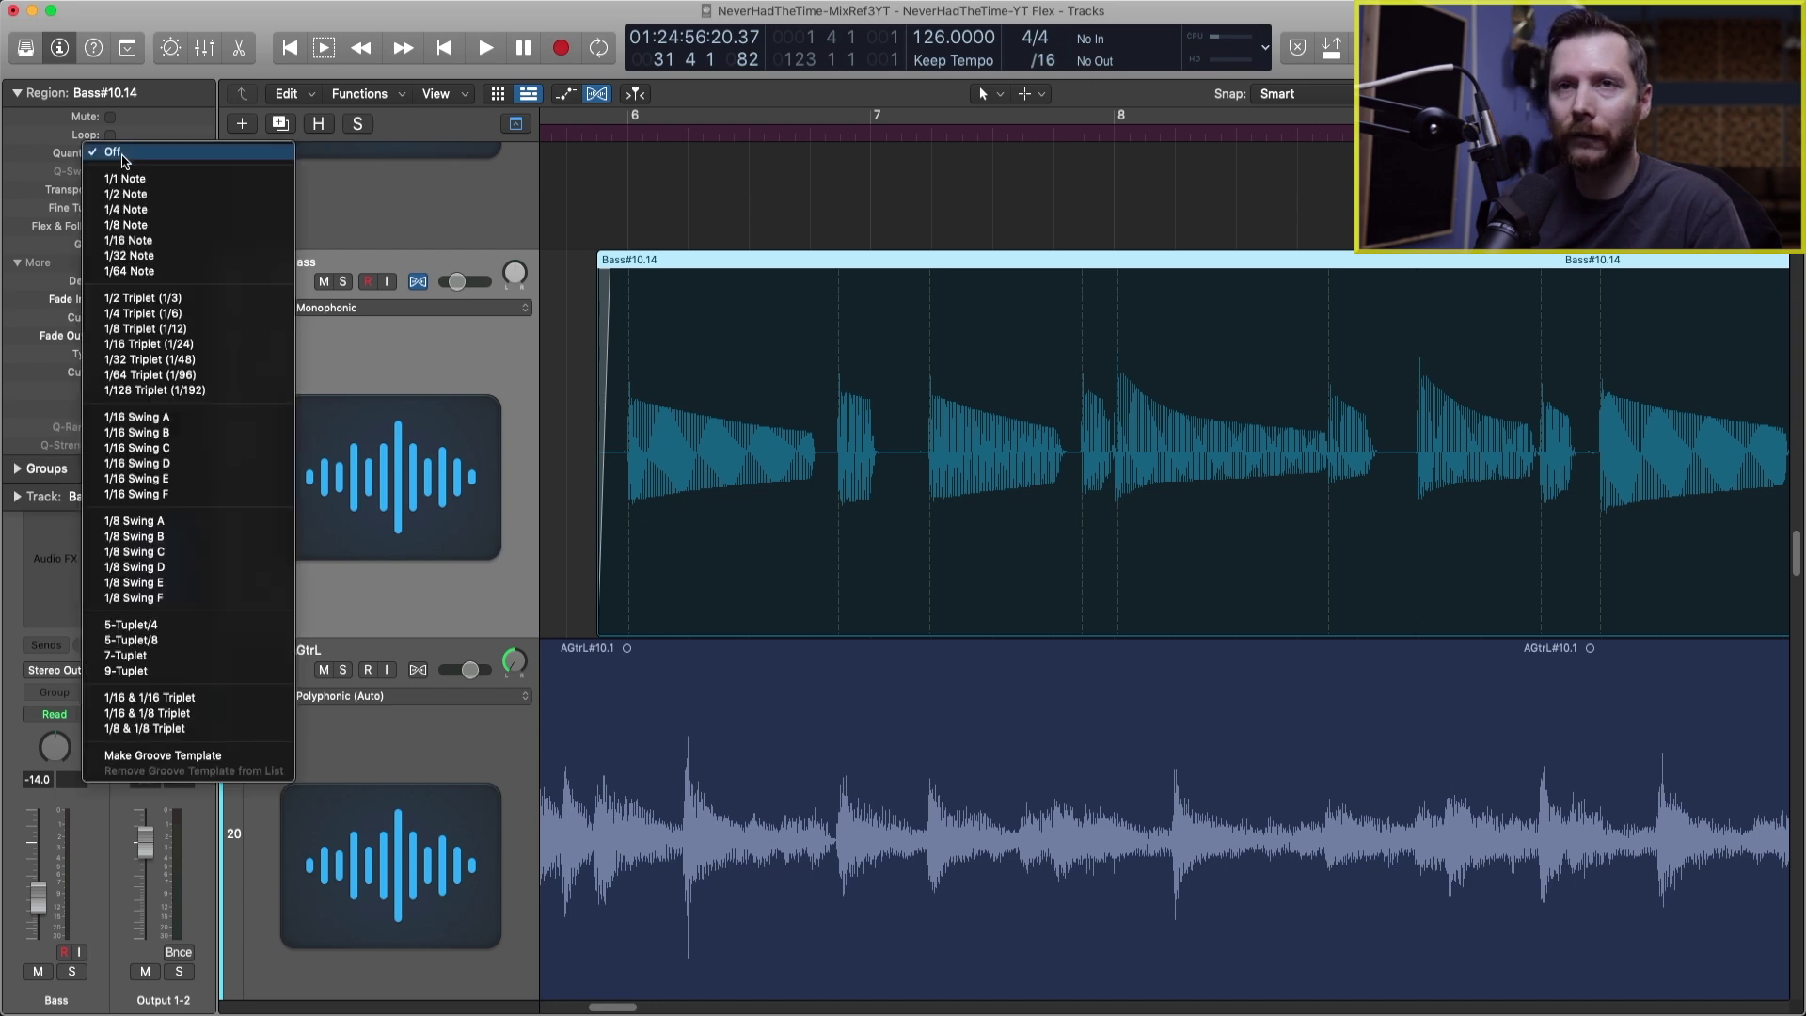
left_click(175, 231)
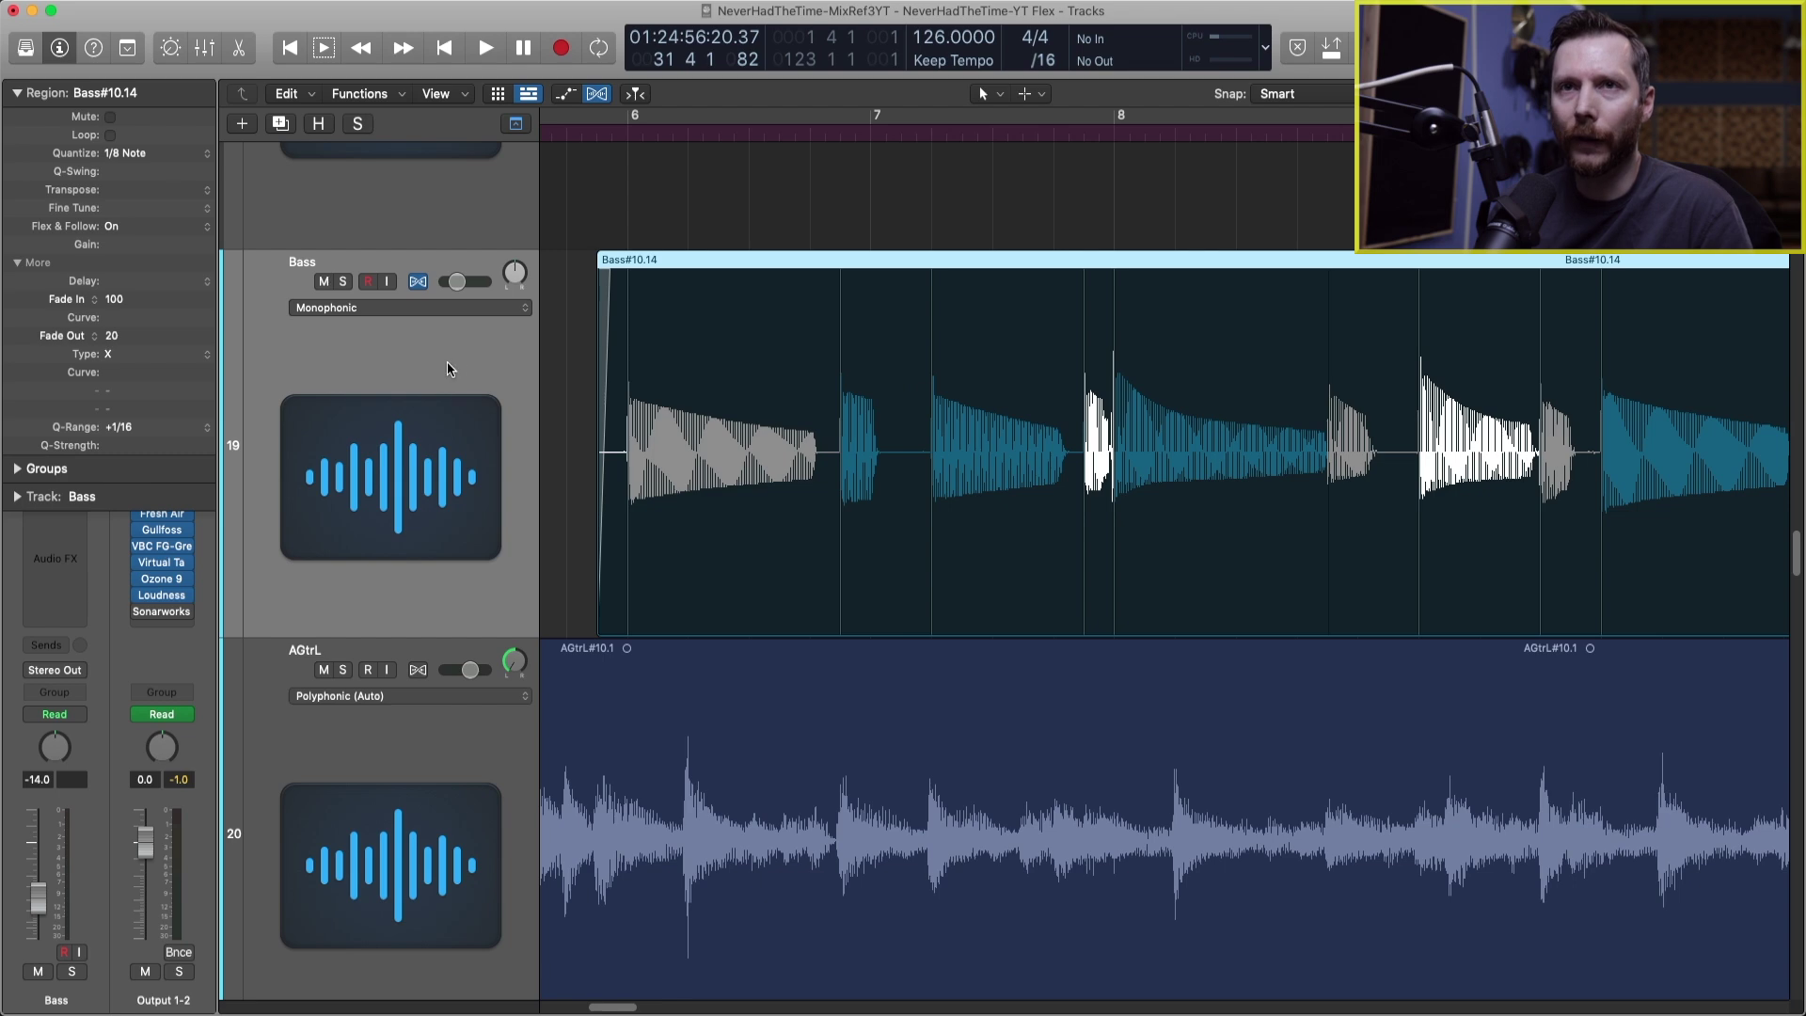
left_click(141, 152)
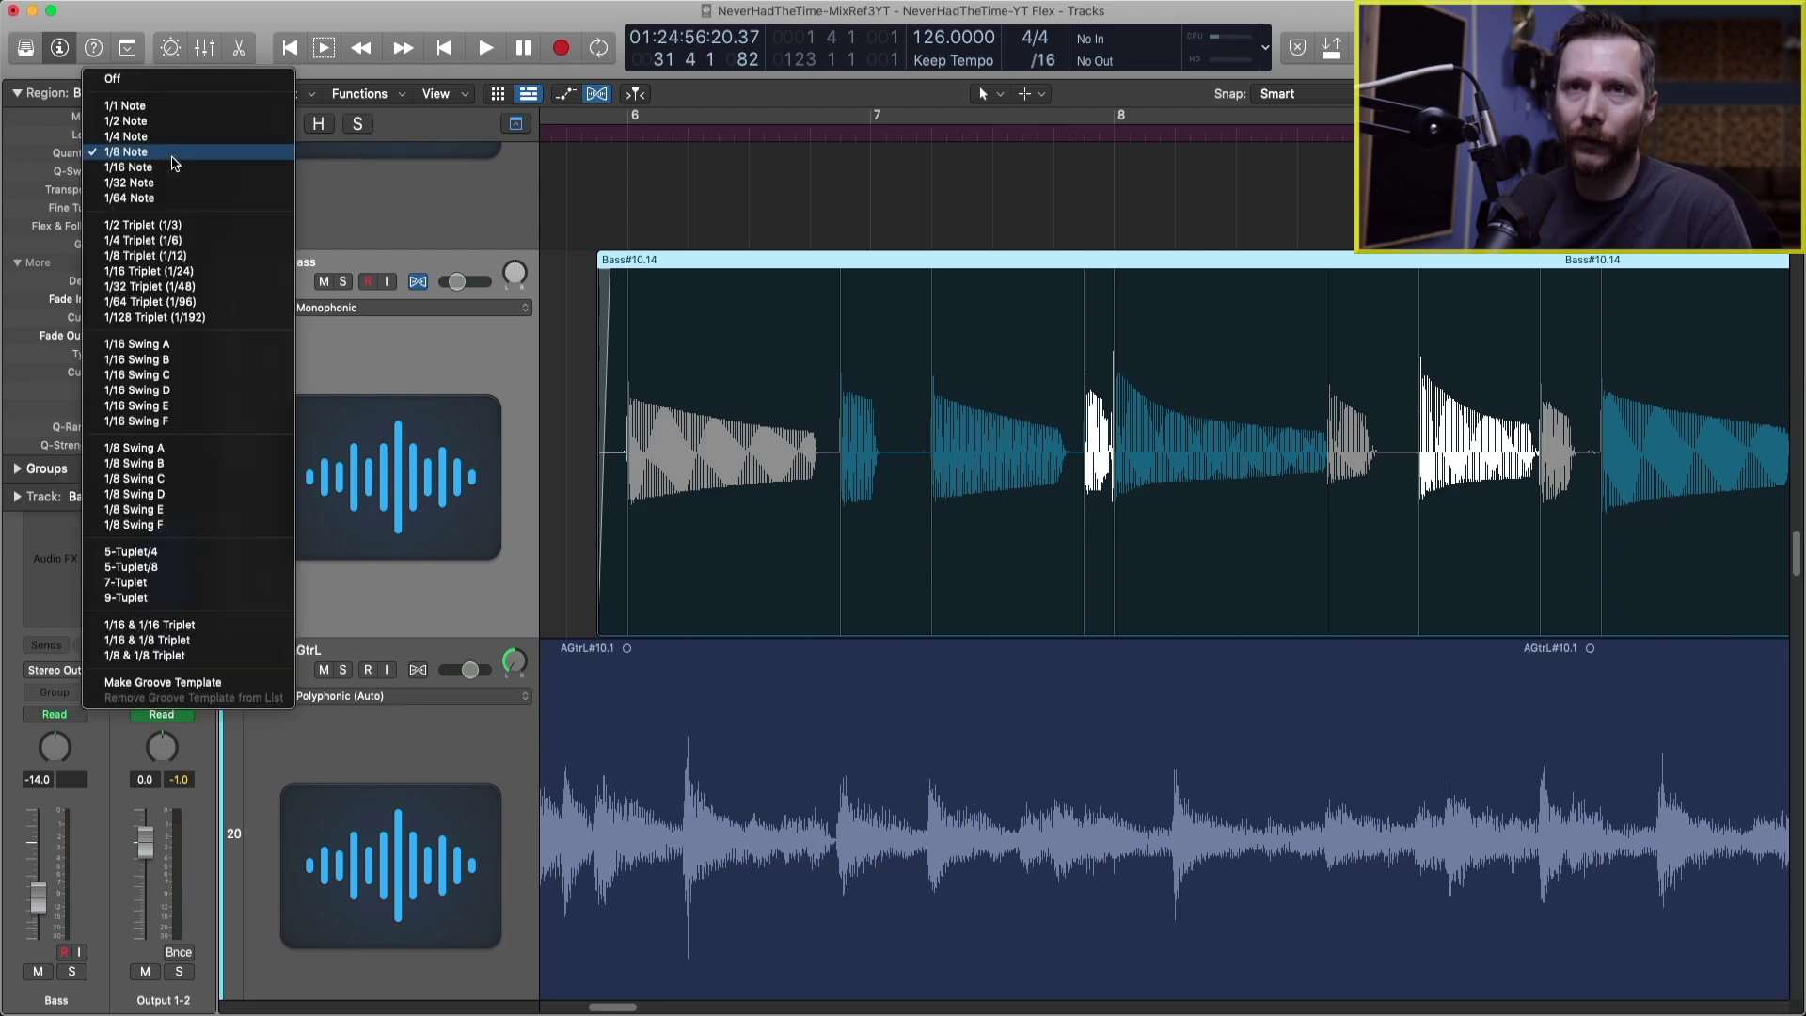
left_click(165, 75)
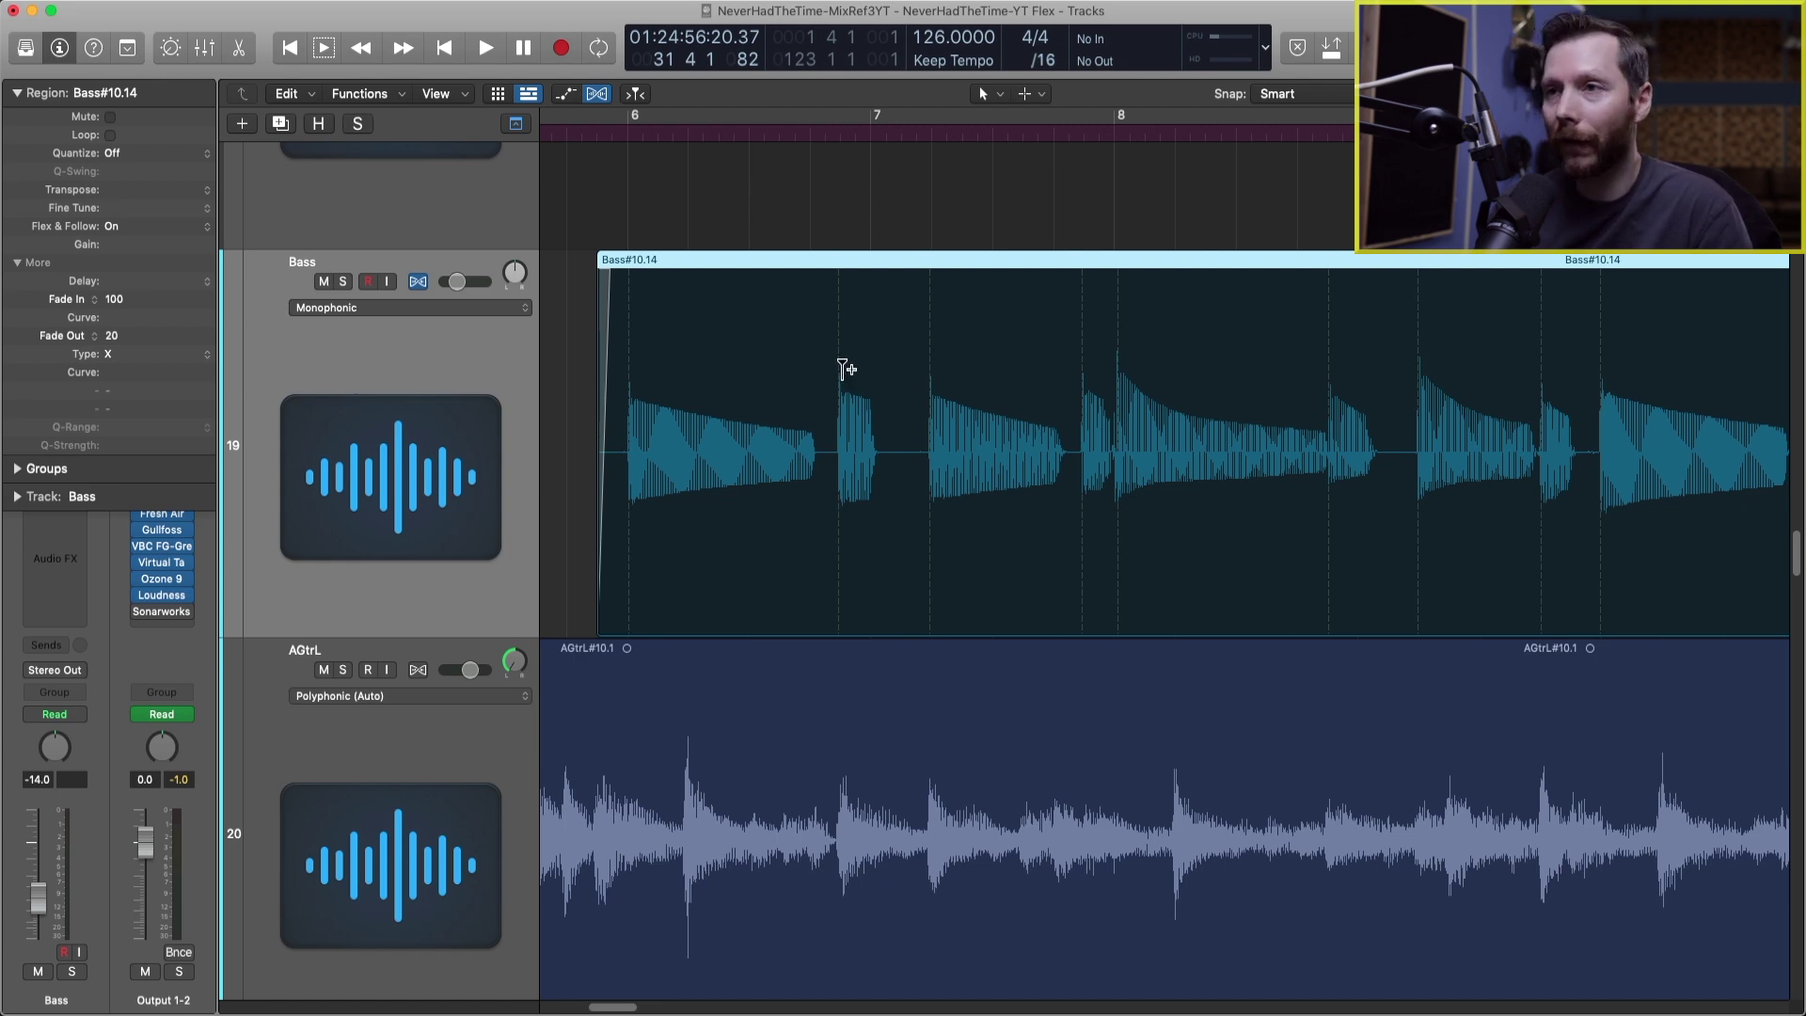
Add a flex marker on a bass note, drag it later, then undo and delete the marker.
left_click(836, 462)
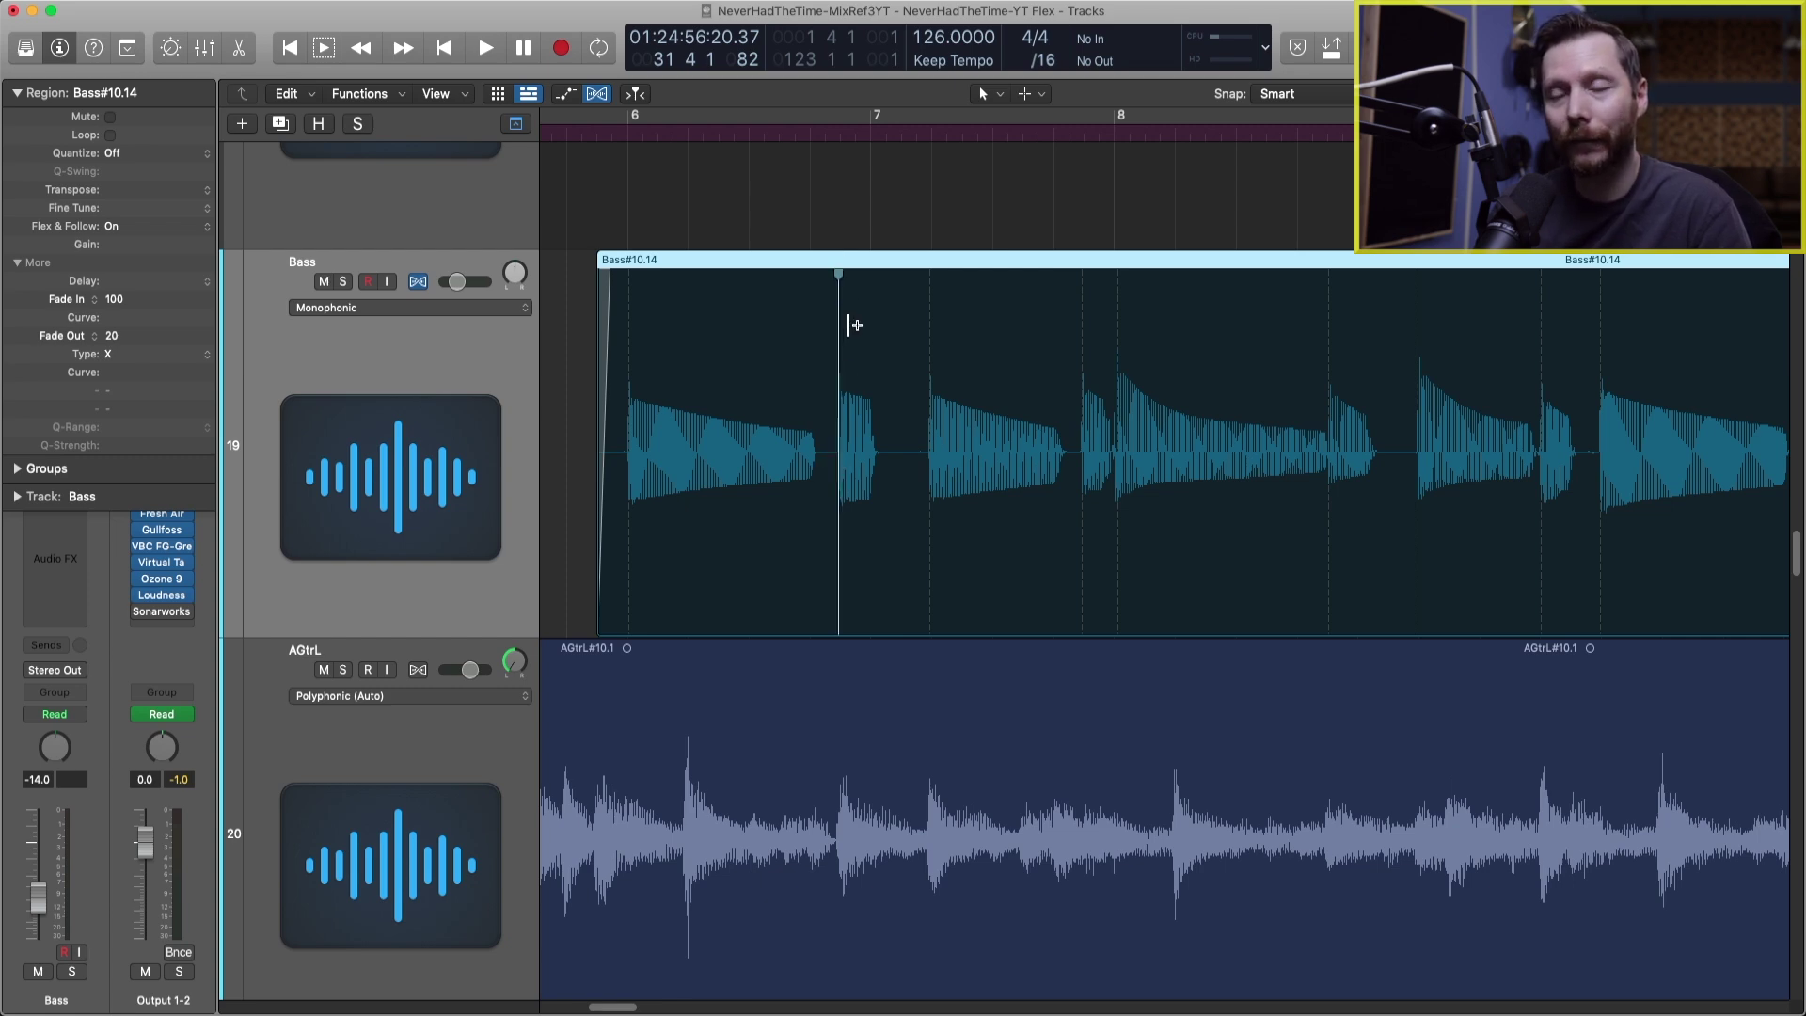
left_click_drag(836, 336, 946, 348)
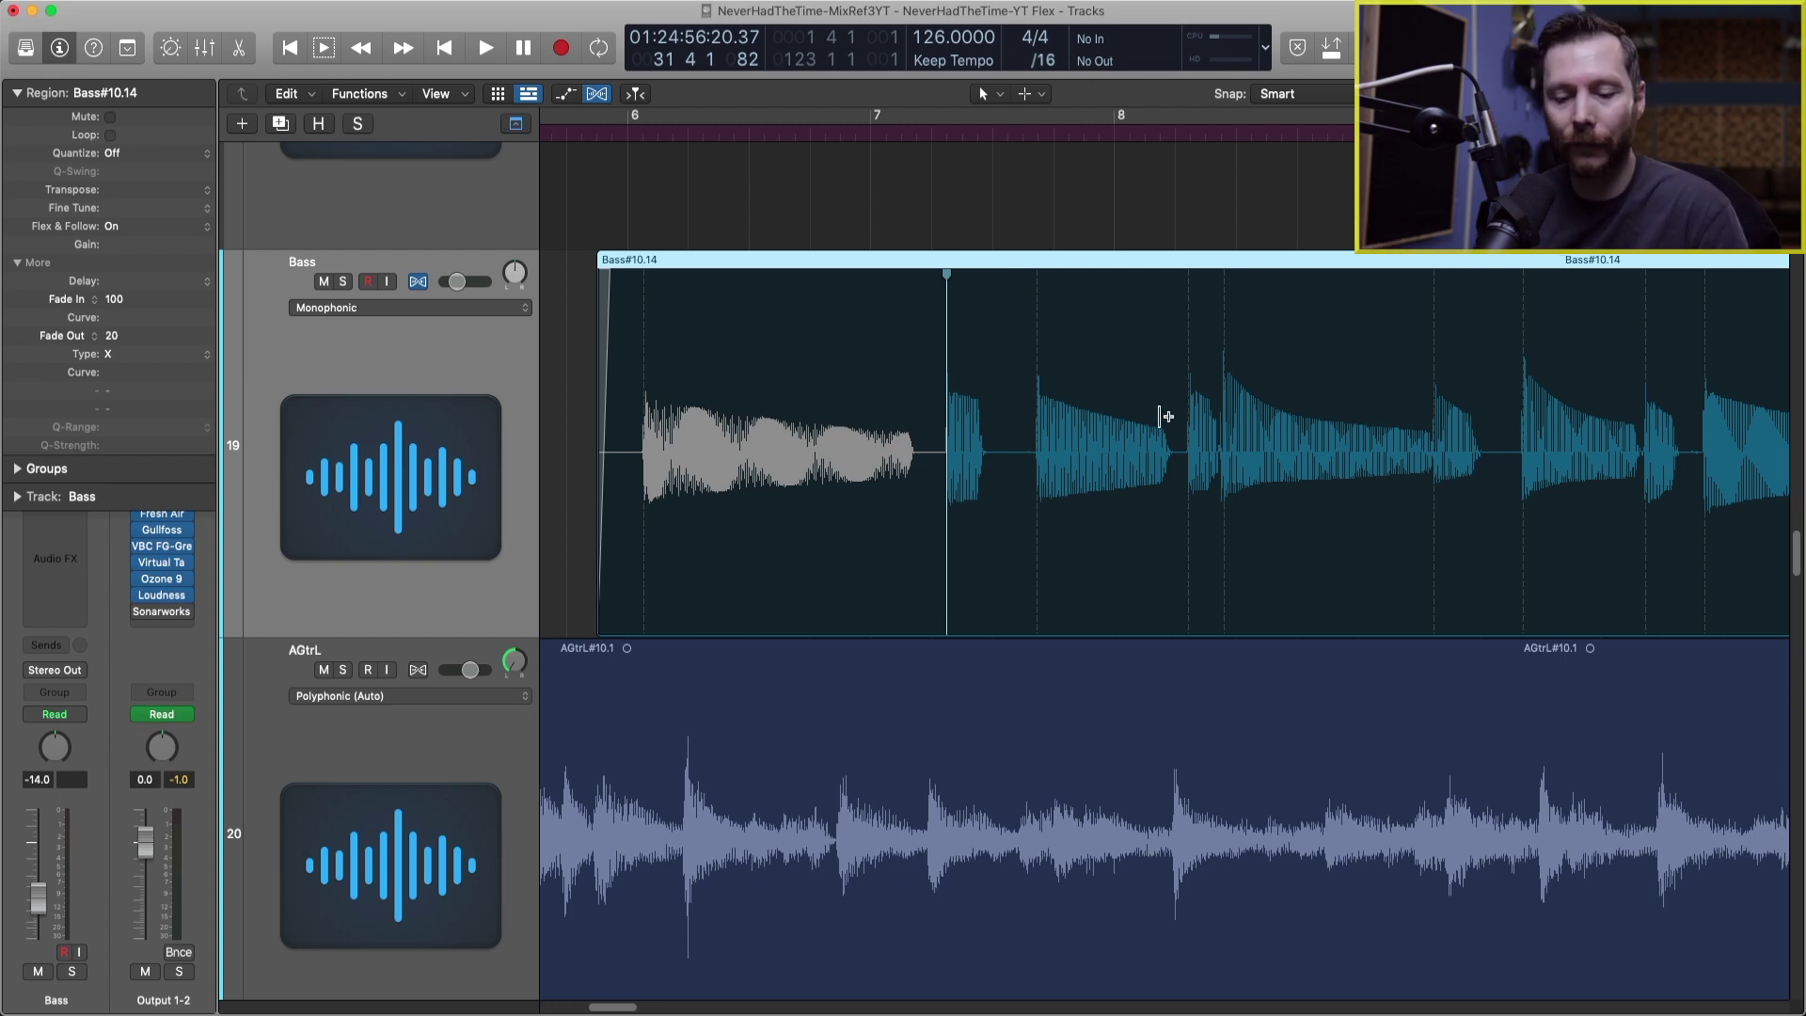
key("super+z")
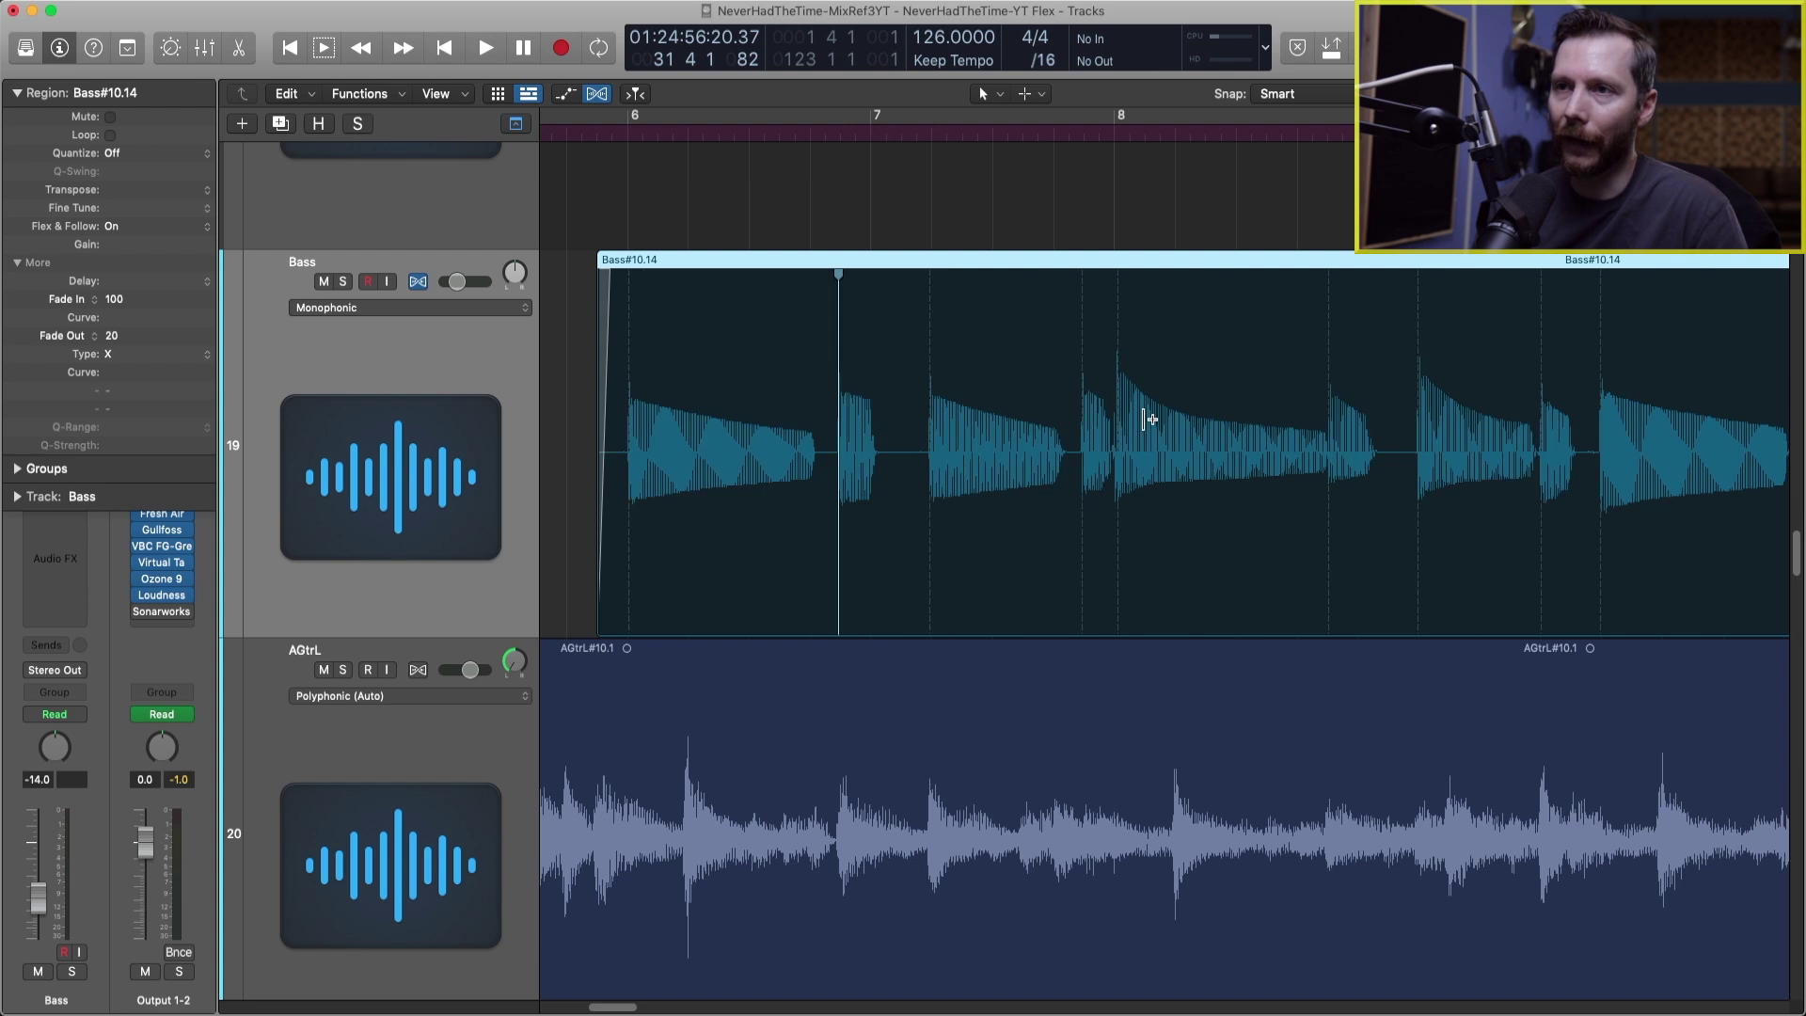
double_click(839, 345)
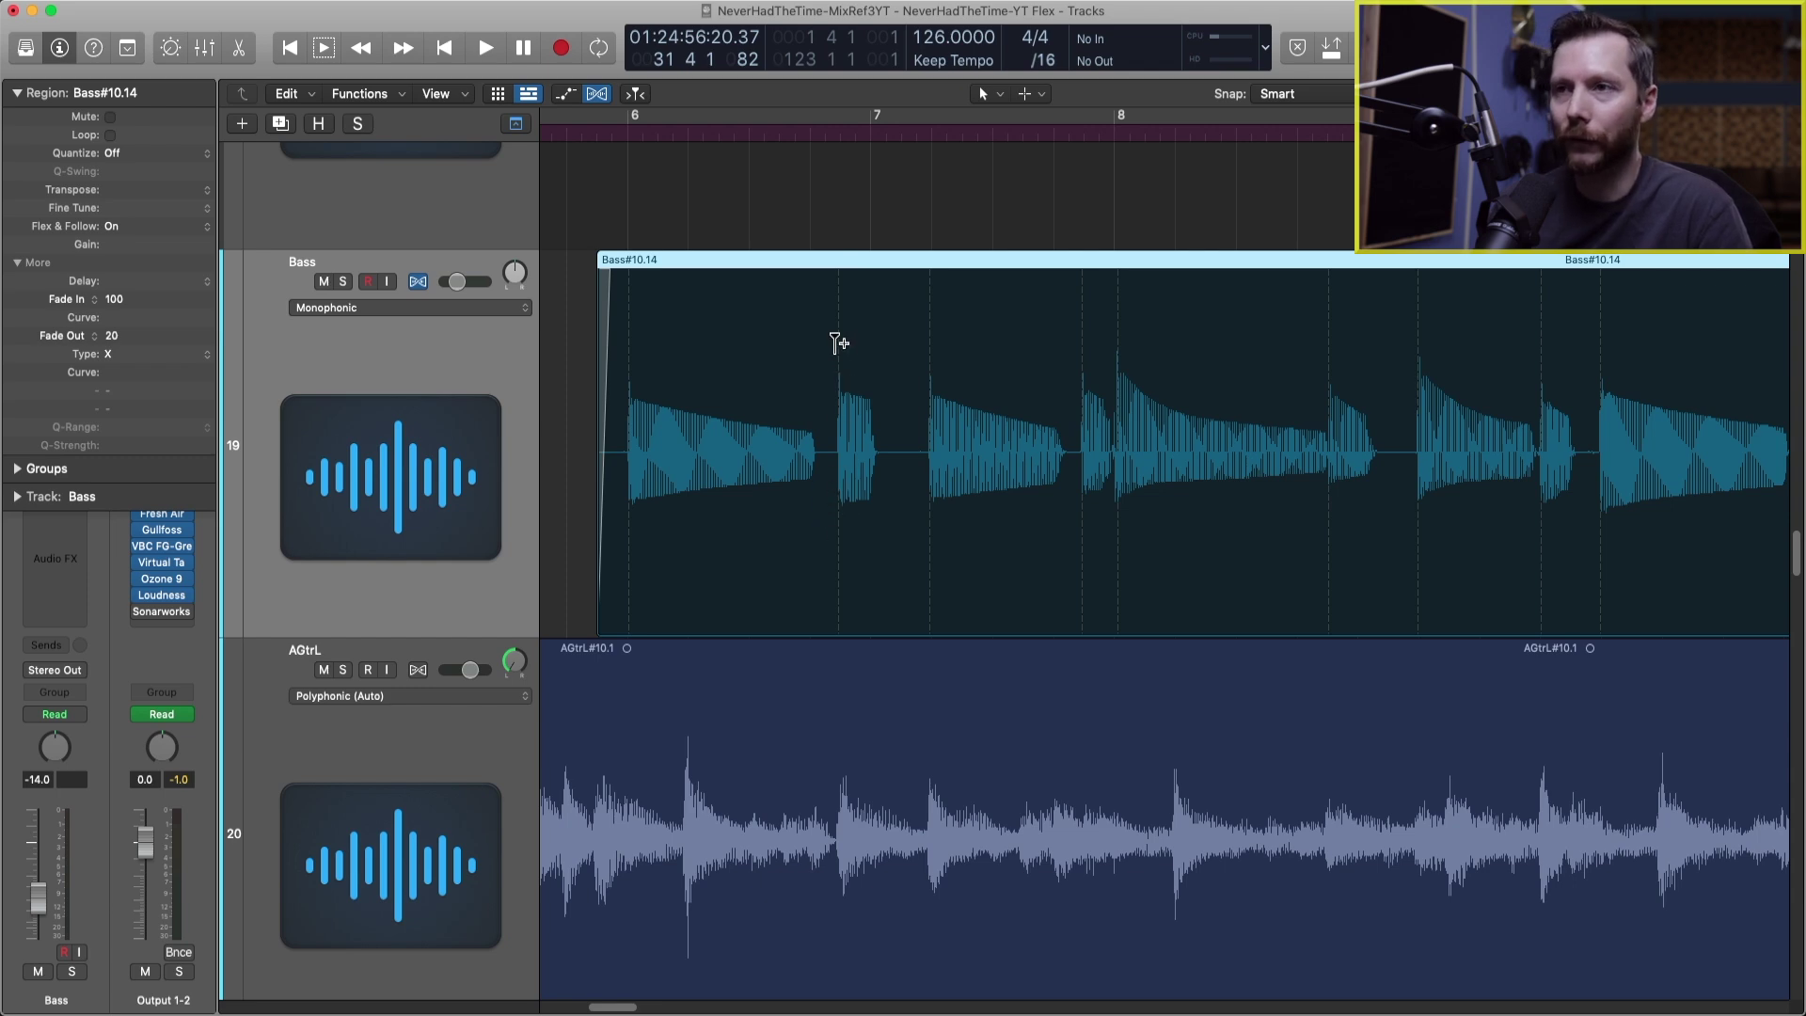
Add flex markers around a bass transient, slide the middle one, then delete that middle marker.
left_click(837, 532)
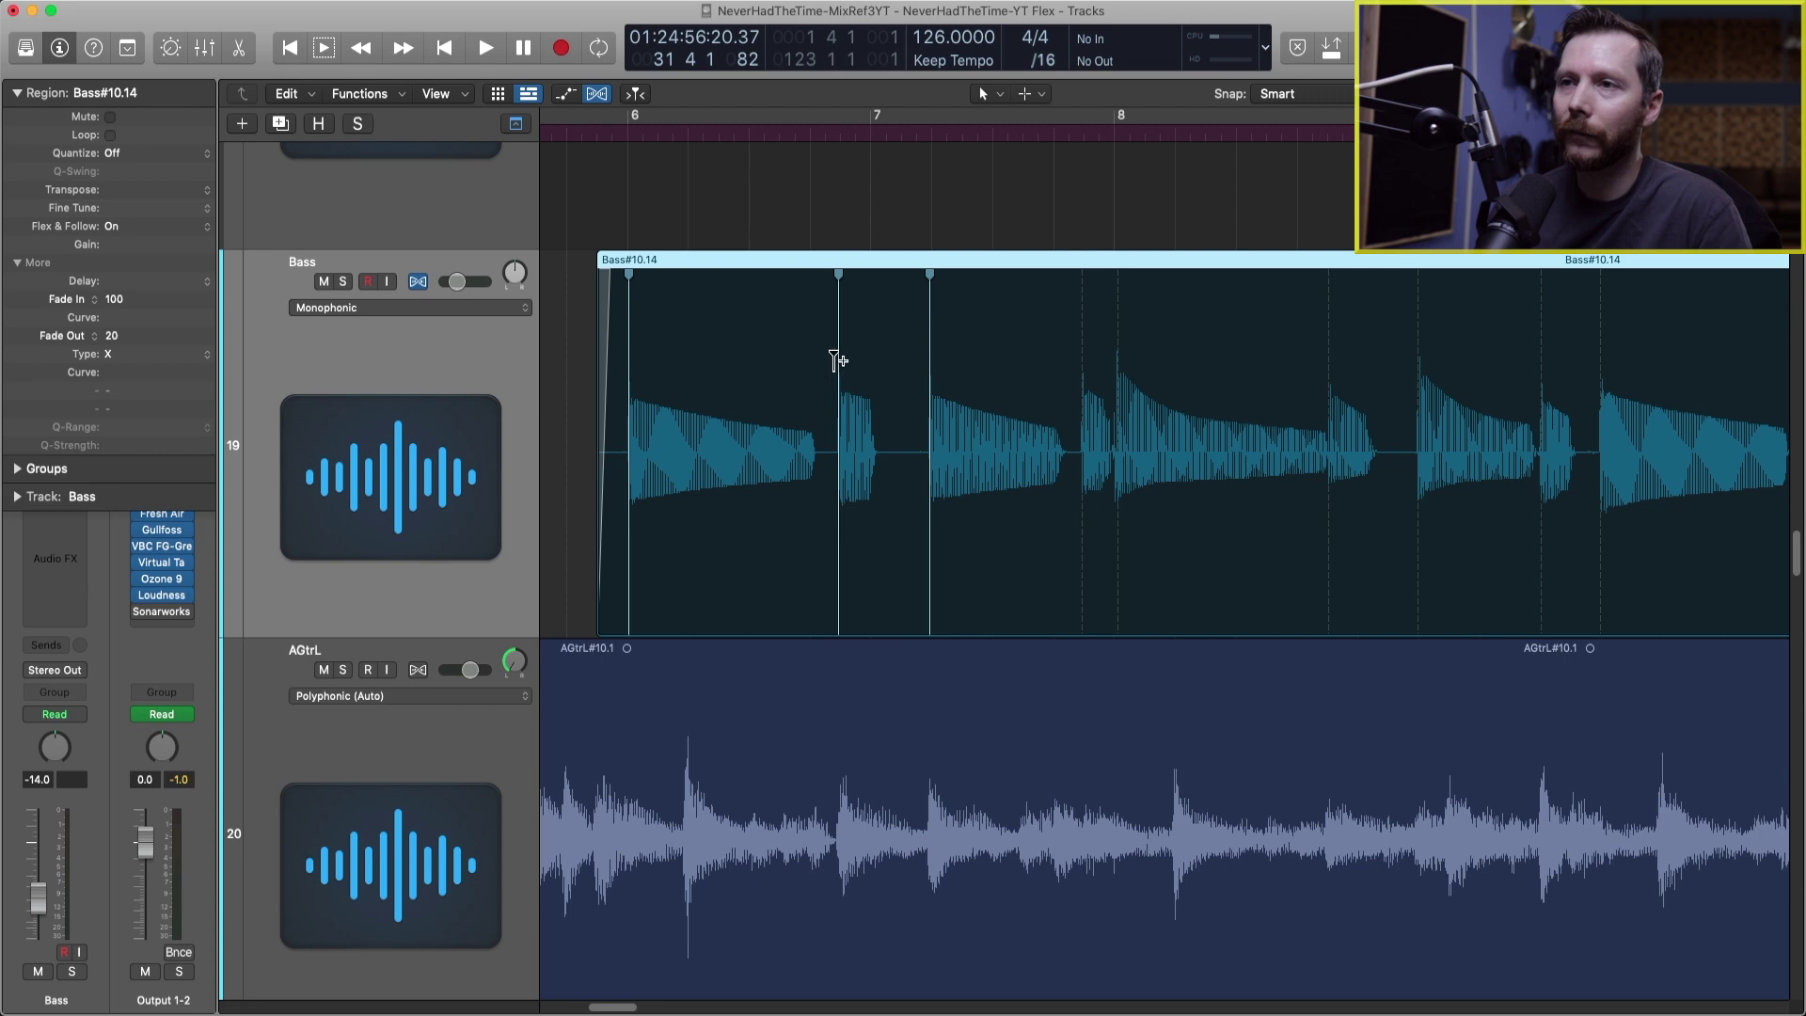
mouse_move(839, 364)
left_mouse_down()
mouse_move(748, 363)
mouse_move(871, 373)
mouse_move(775, 370)
left_mouse_up()
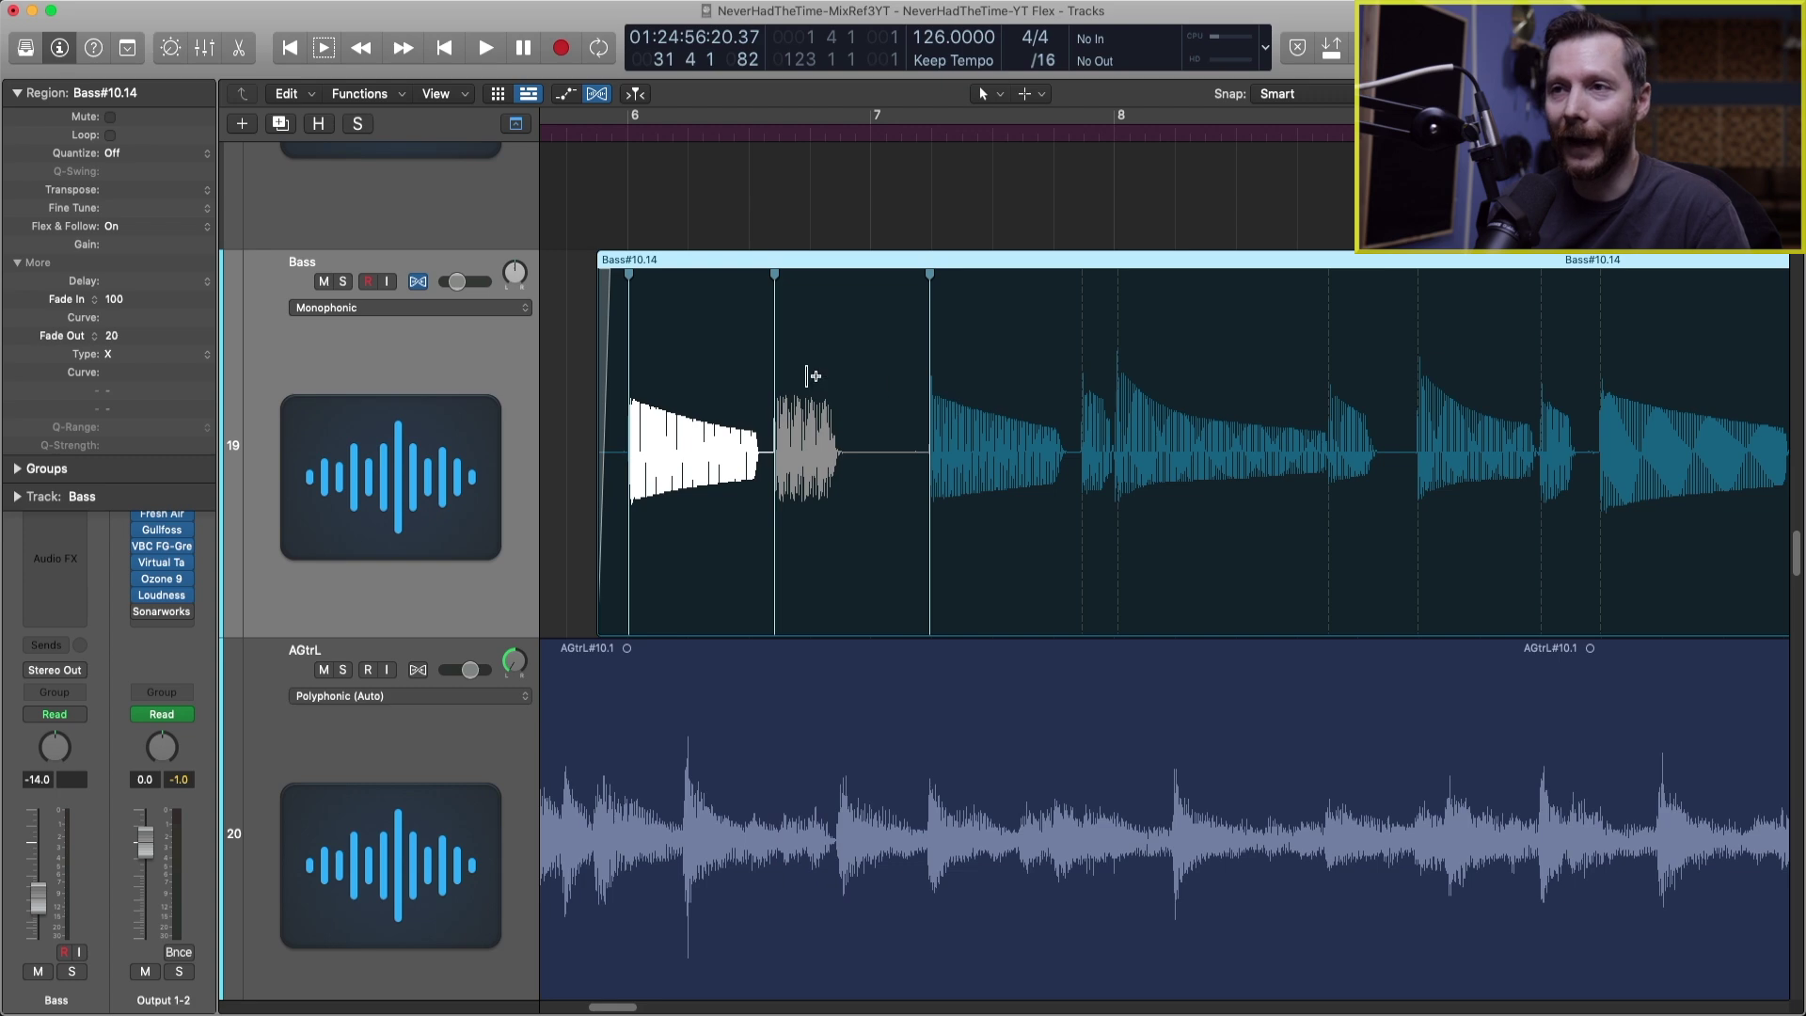
mouse_move(774, 373)
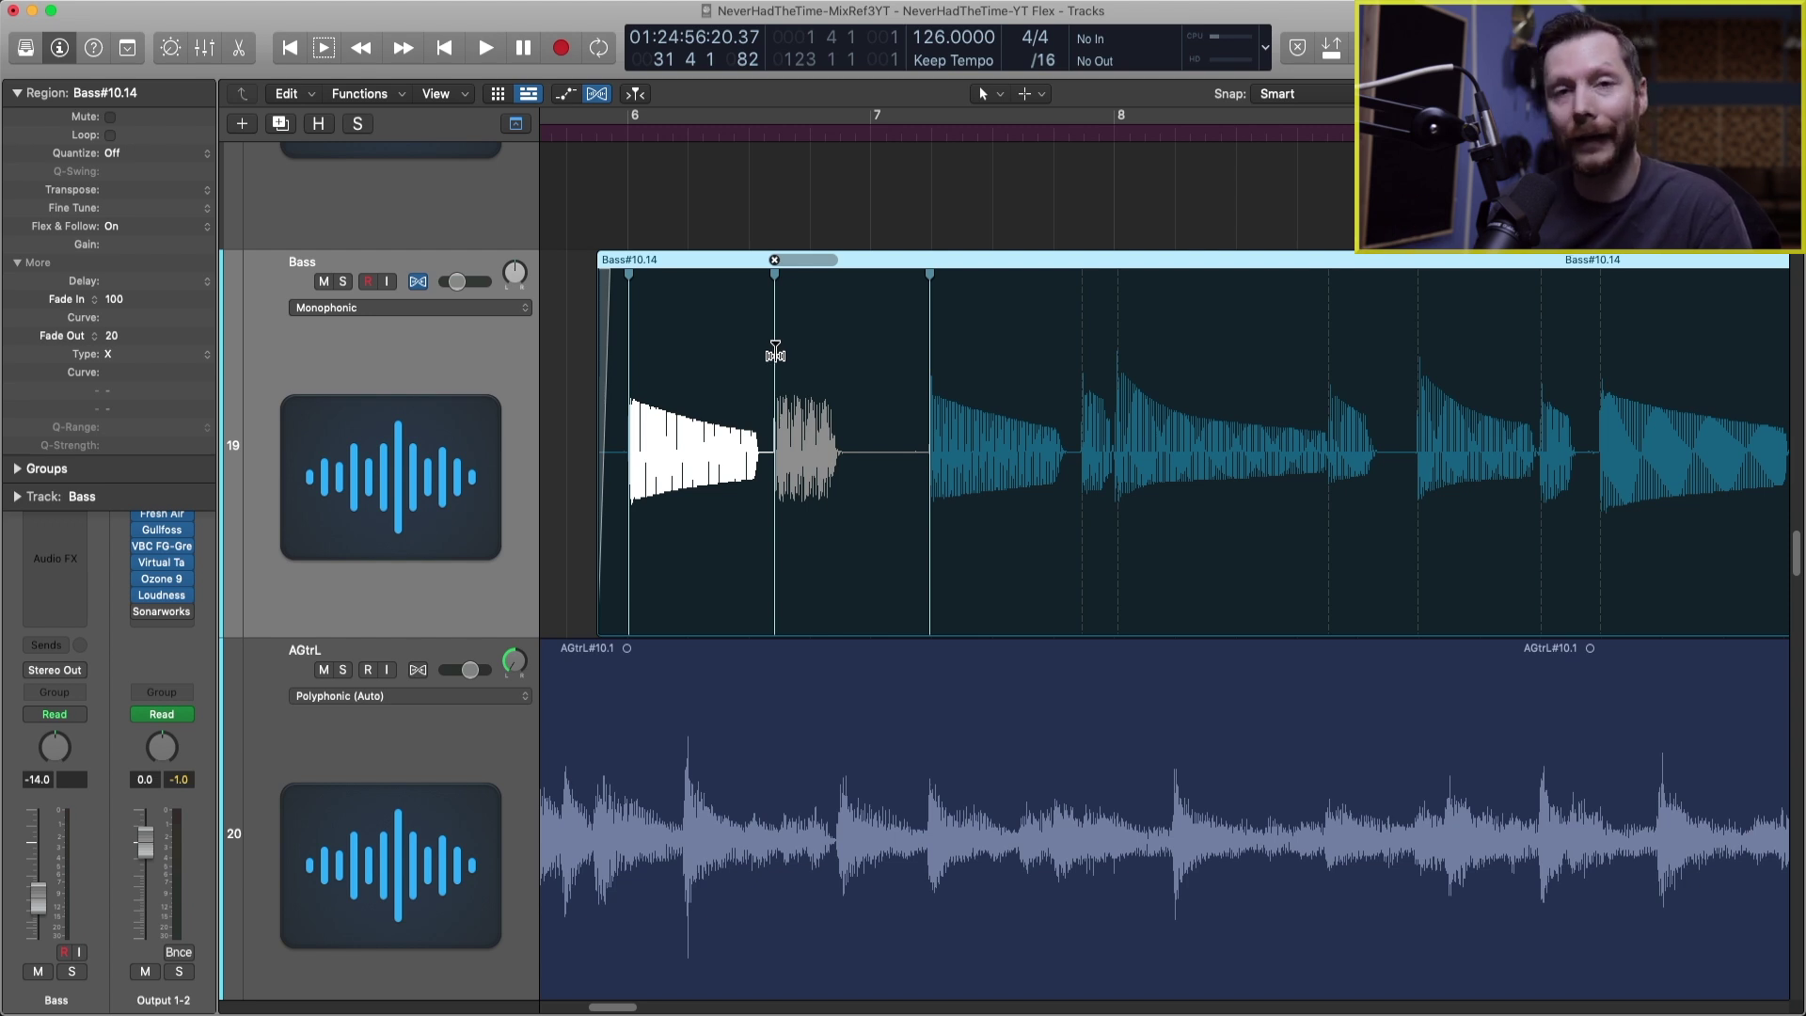
double_click(775, 355)
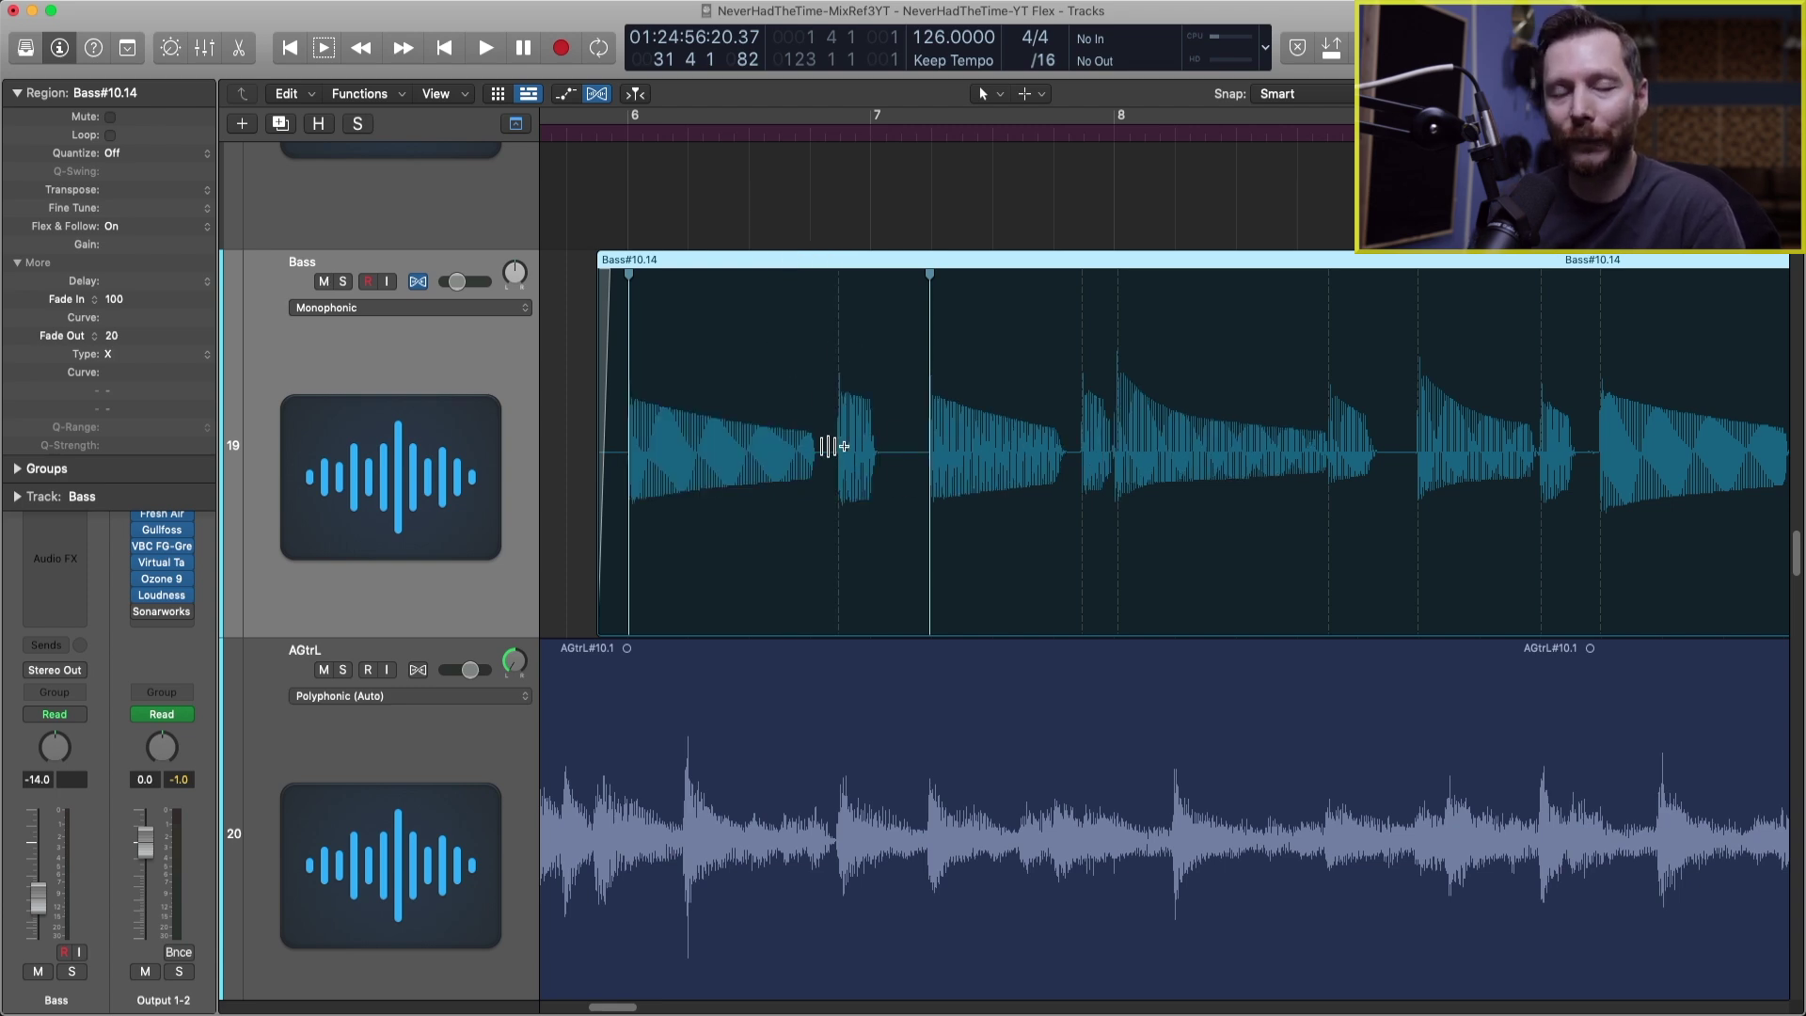
Solo the Bass track and play it back from just before bar 6.
left_click(346, 282)
left_click(583, 135)
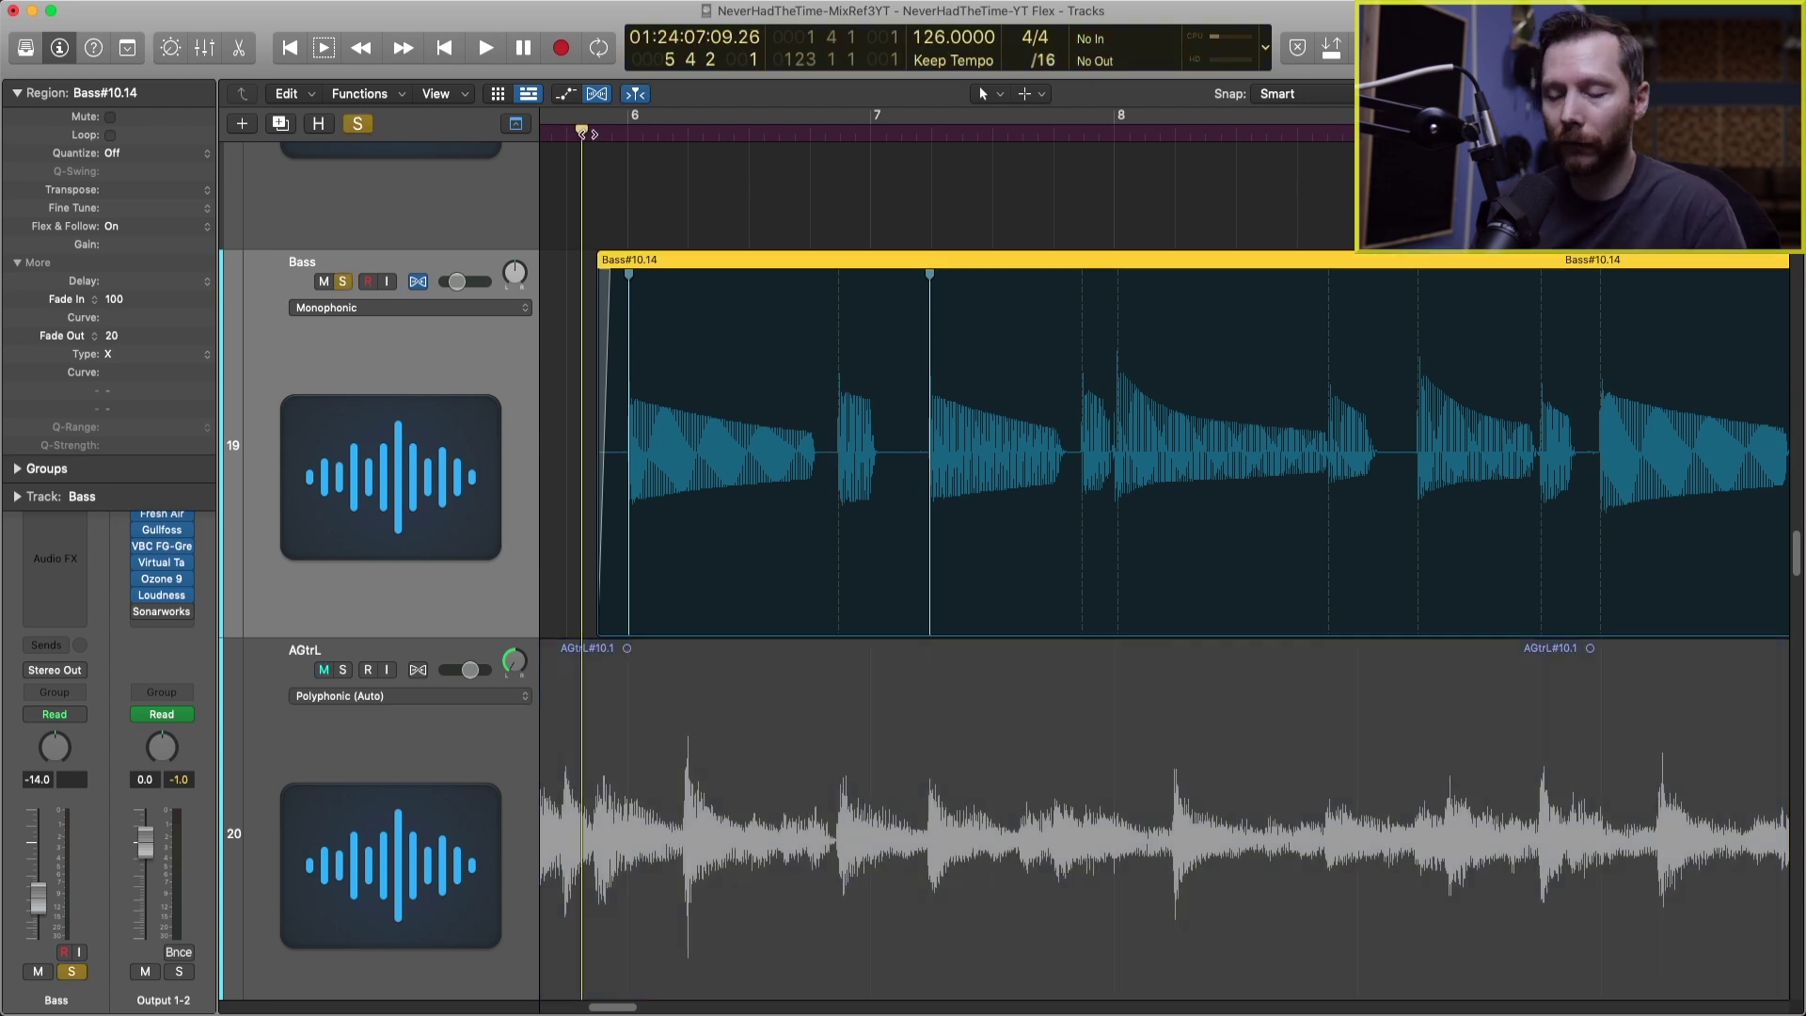
key("space")
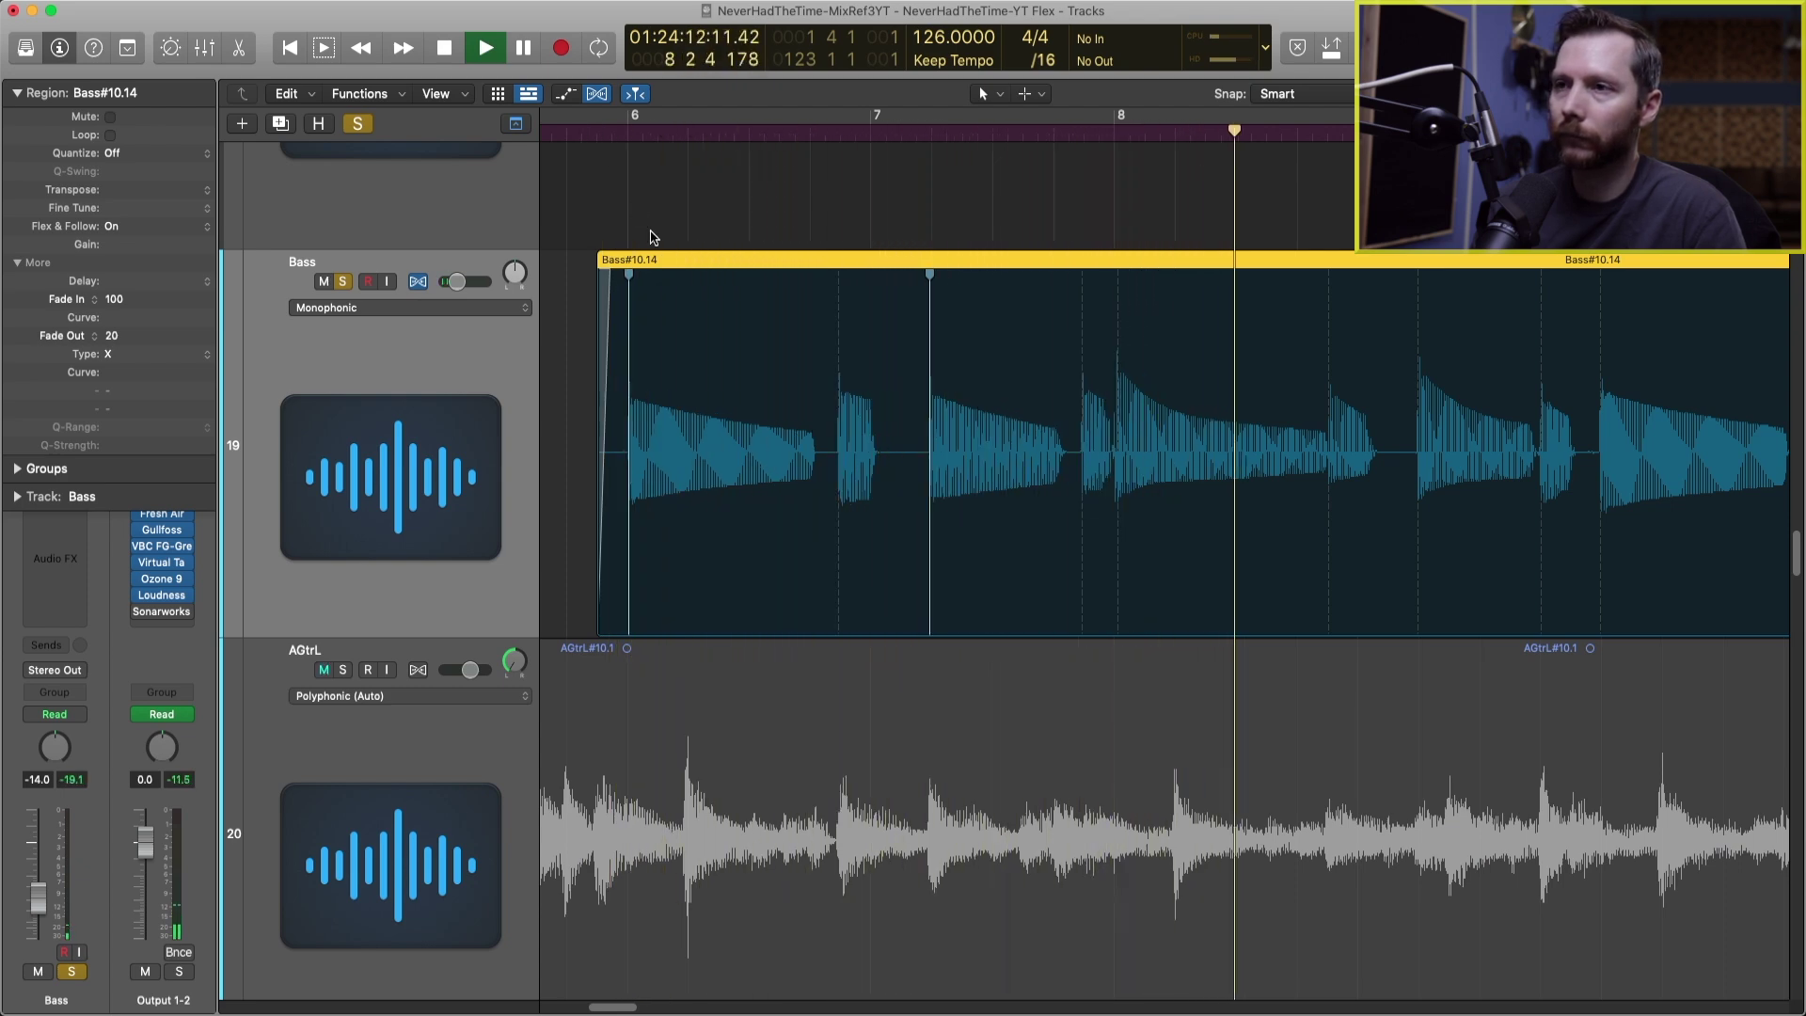
key("space")
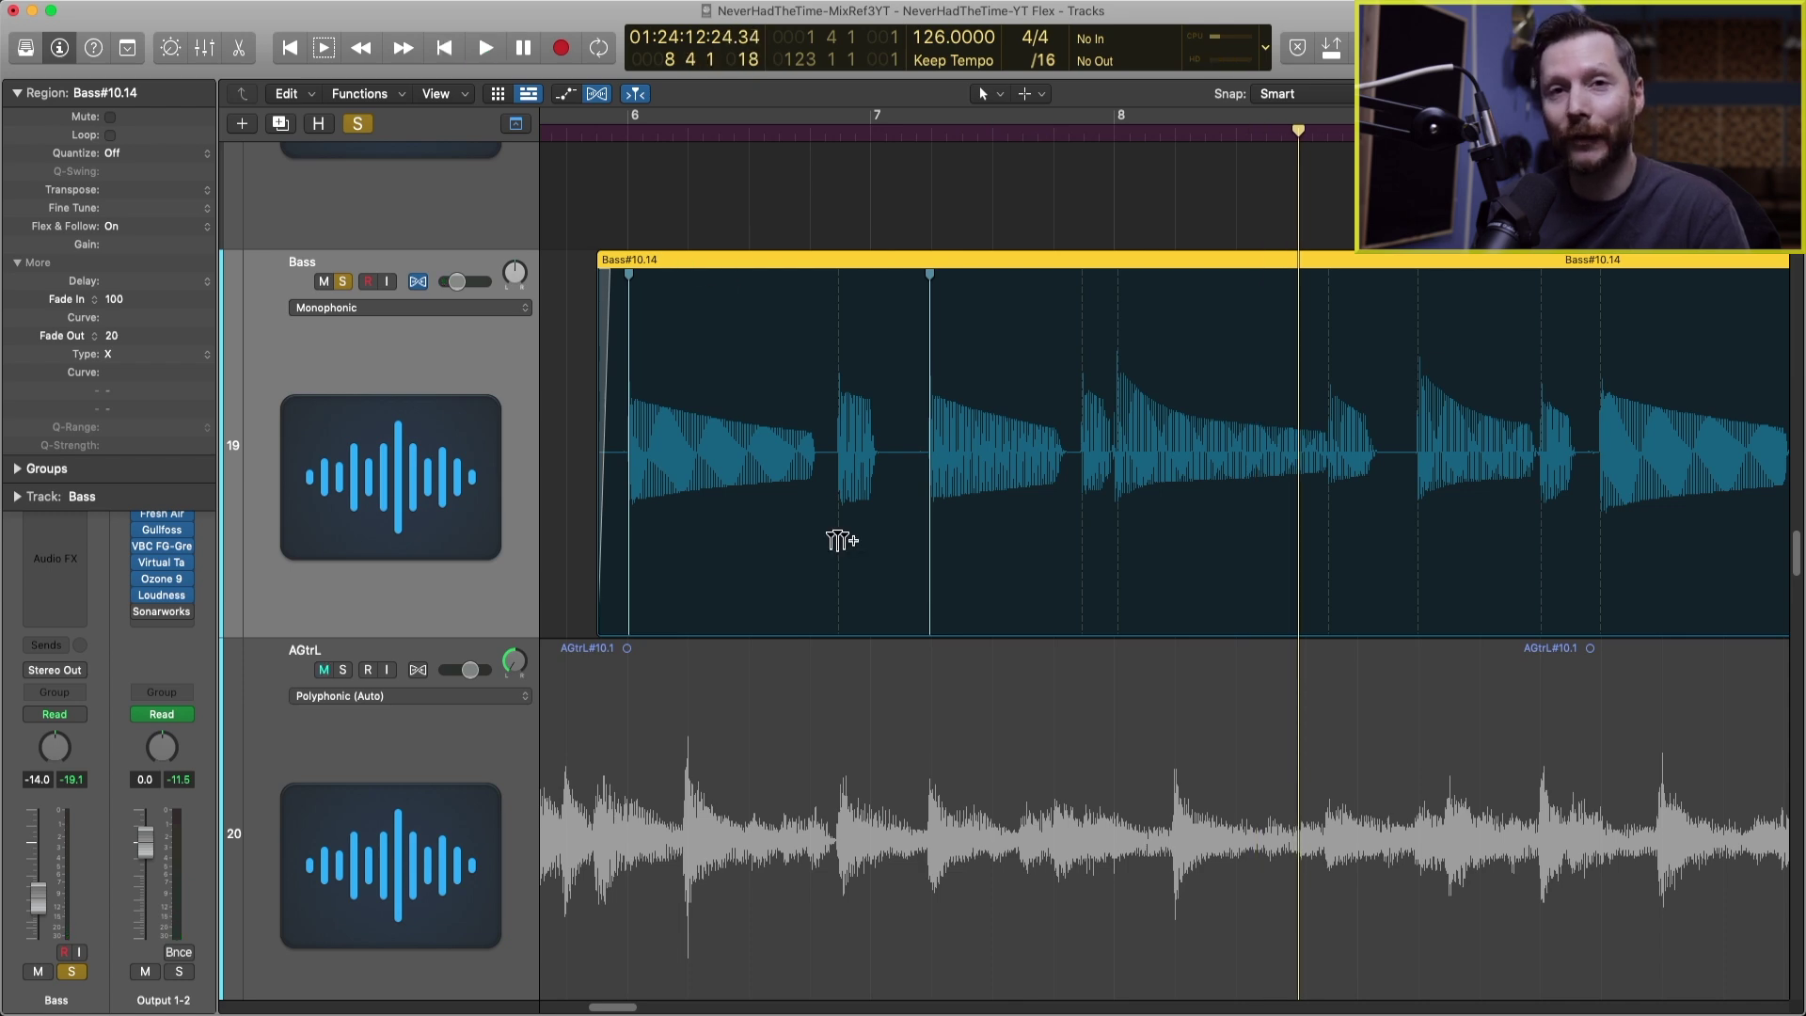
Add a flex marker on the second bass note, drag it later, and play the stretched part.
left_click(838, 538)
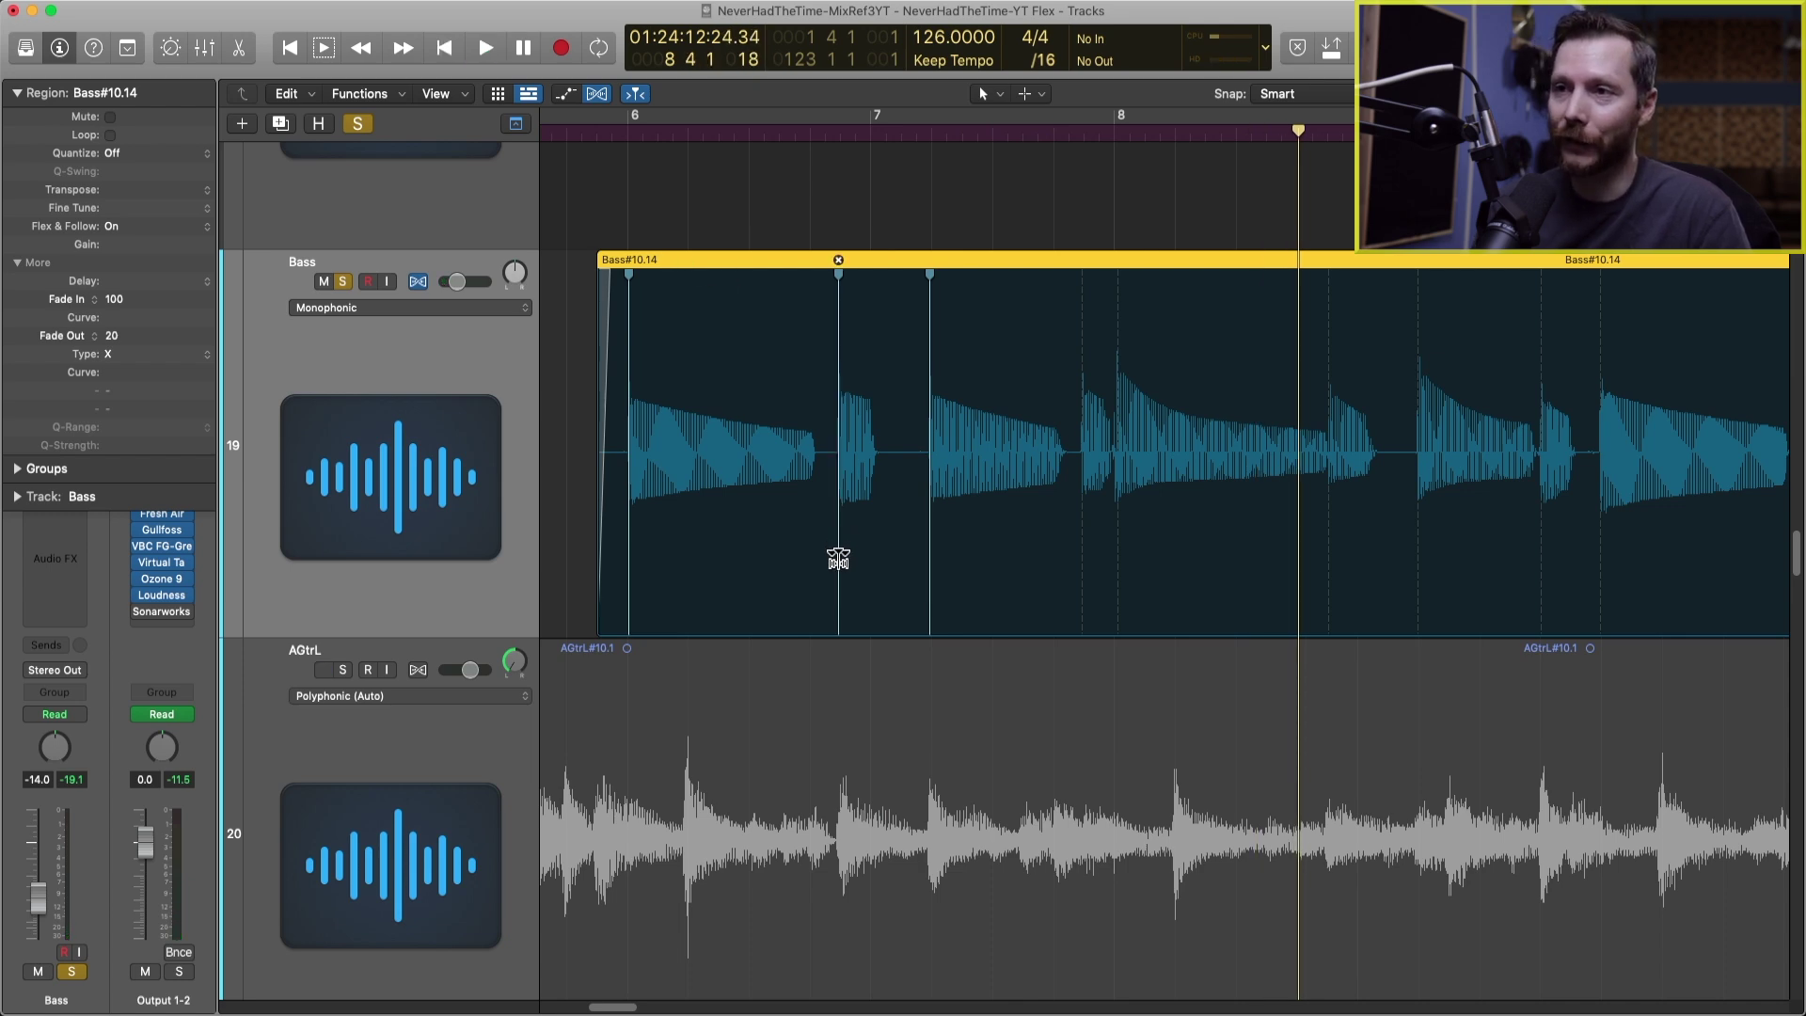
left_click_drag(839, 563, 870, 572)
double_click(611, 136)
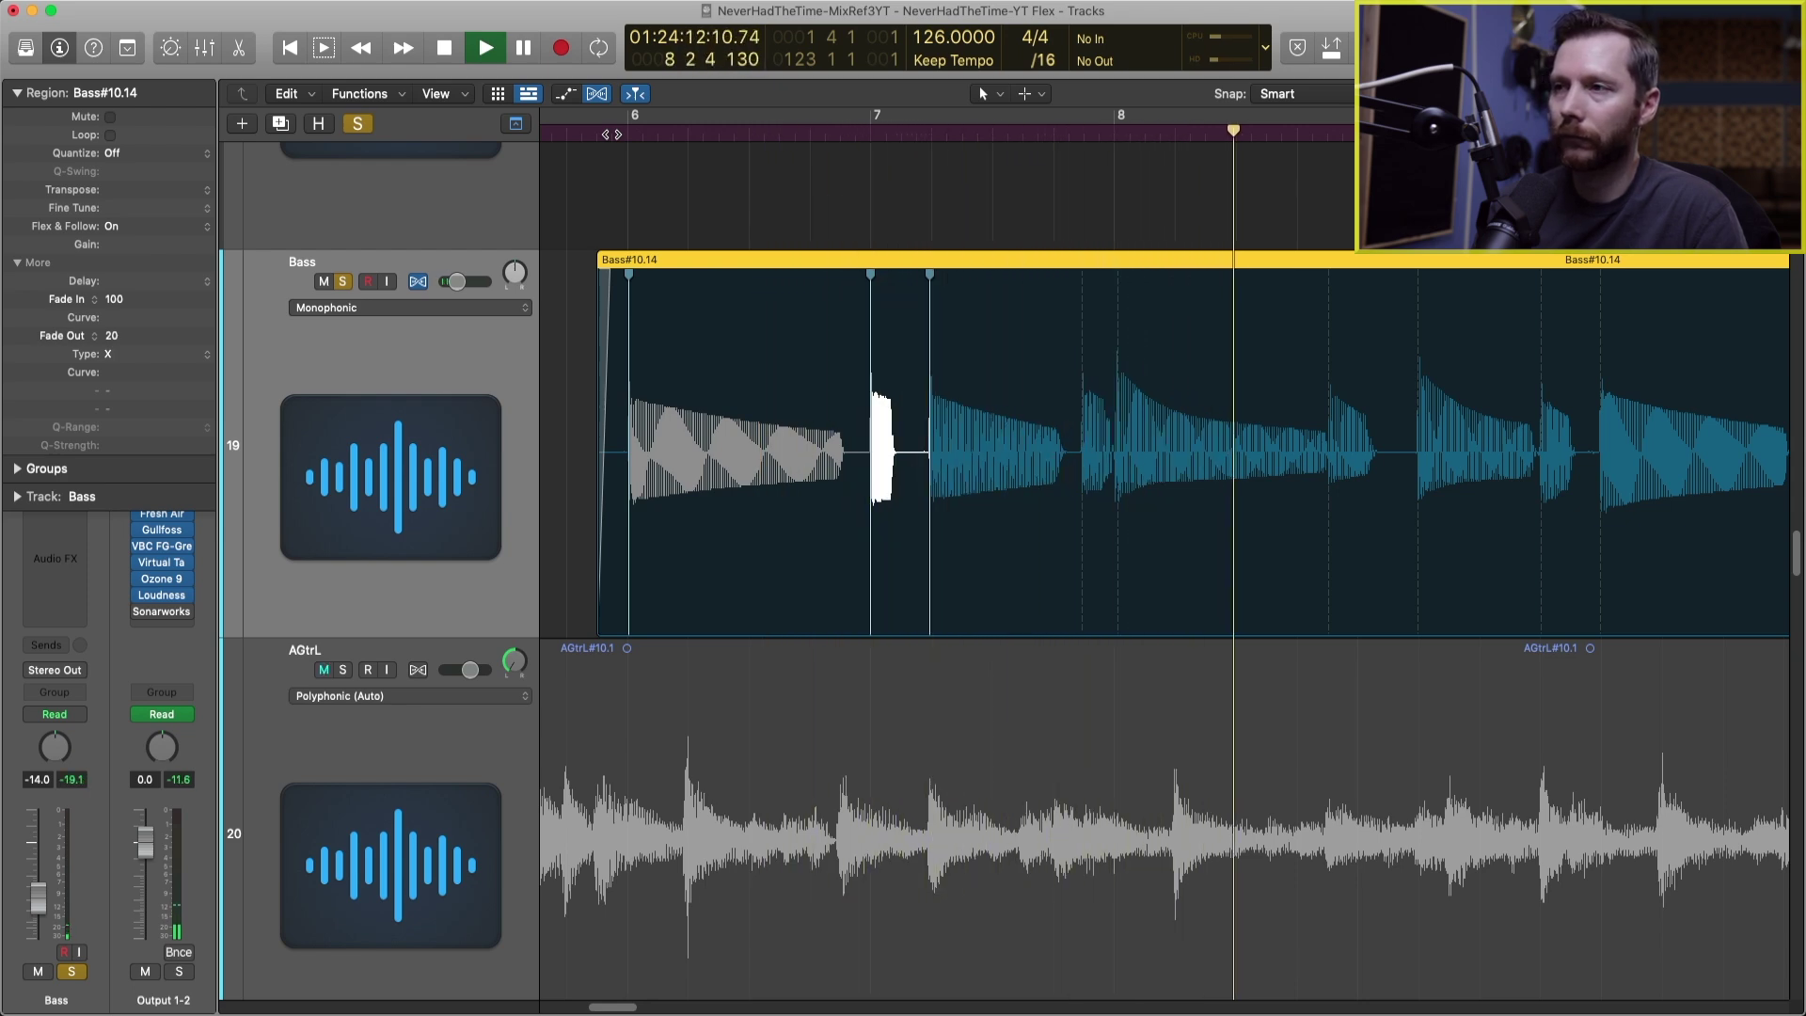
key("space")
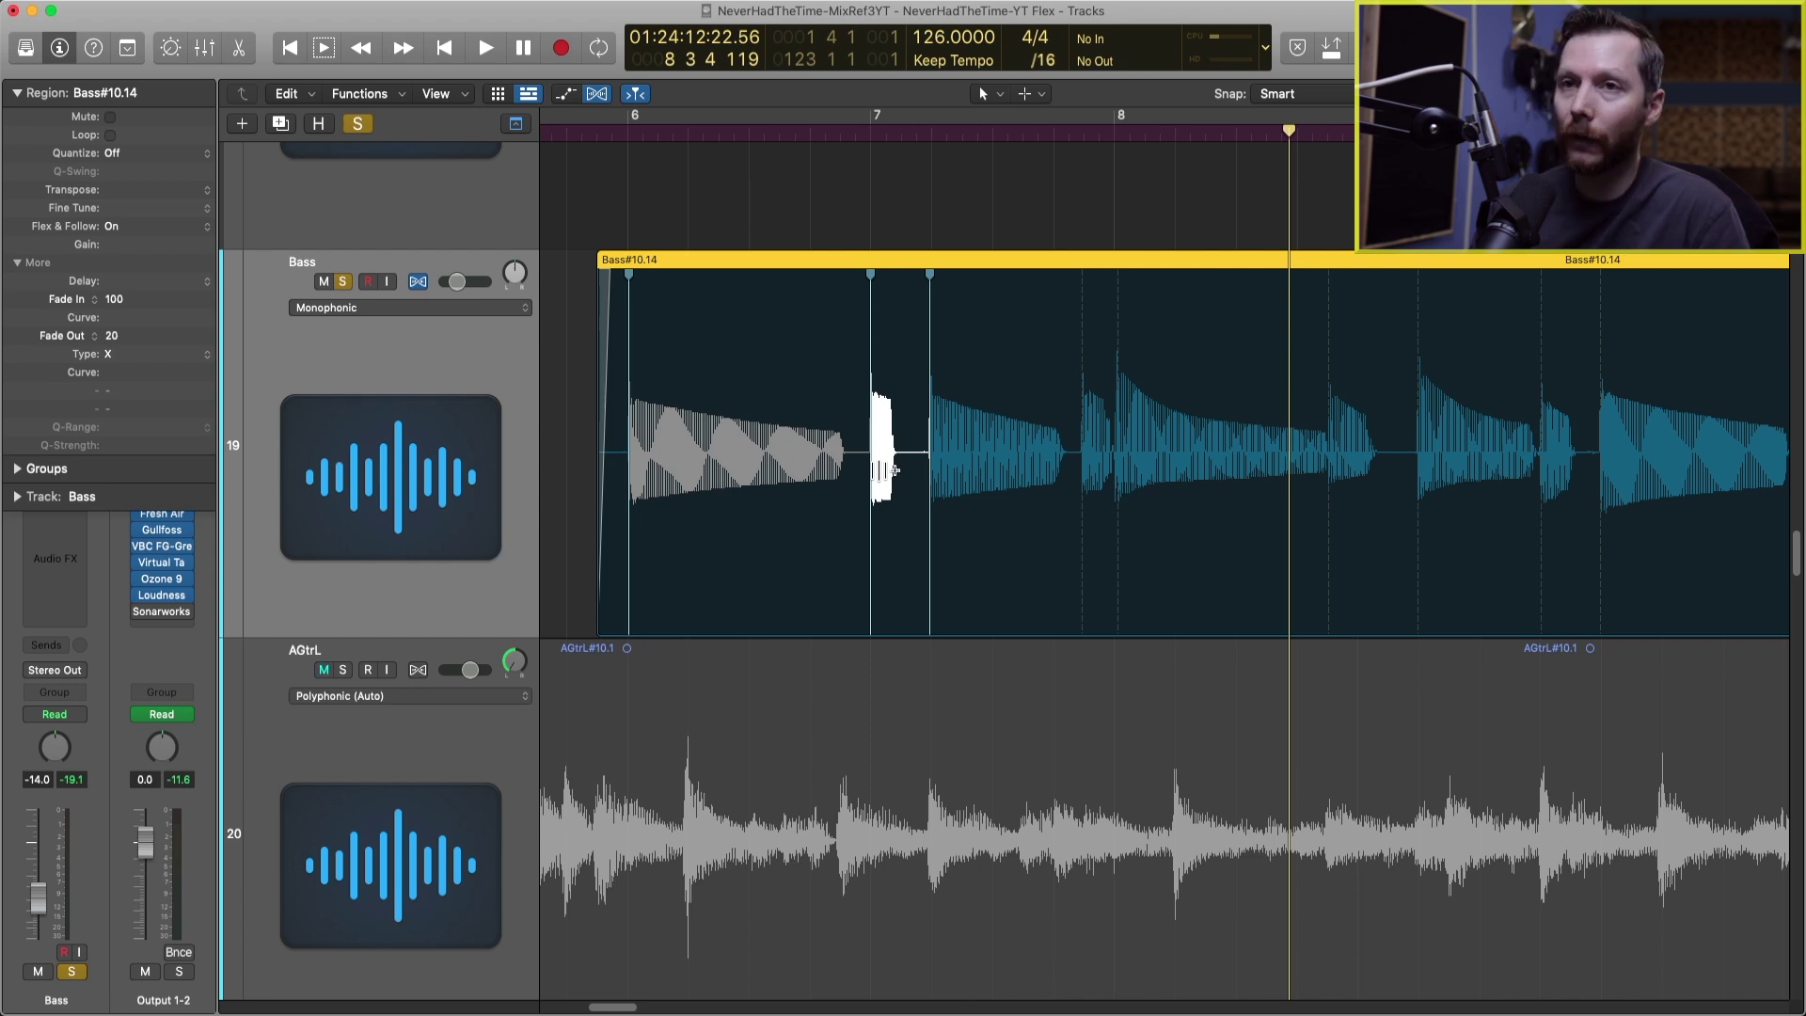
Check the Bass flex mode choices, mute Bass, and select all the grouped drum regions.
left_click(512, 314)
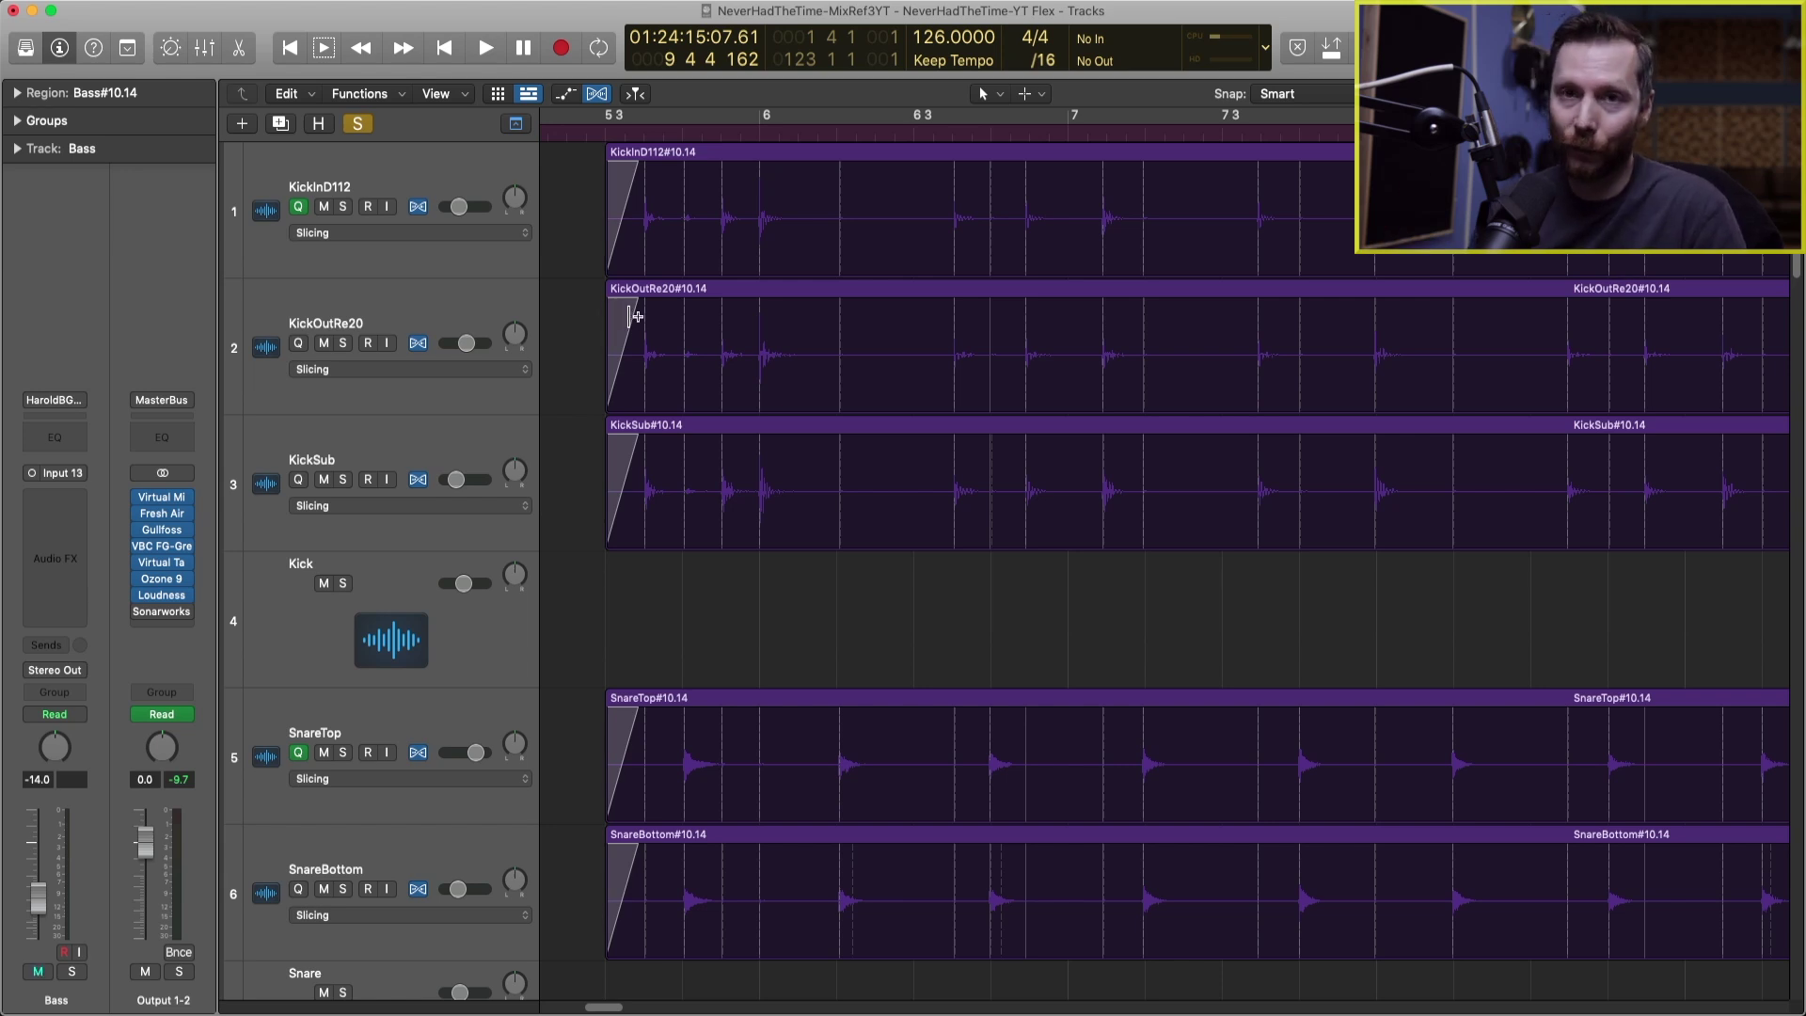
key("ctrl+m")
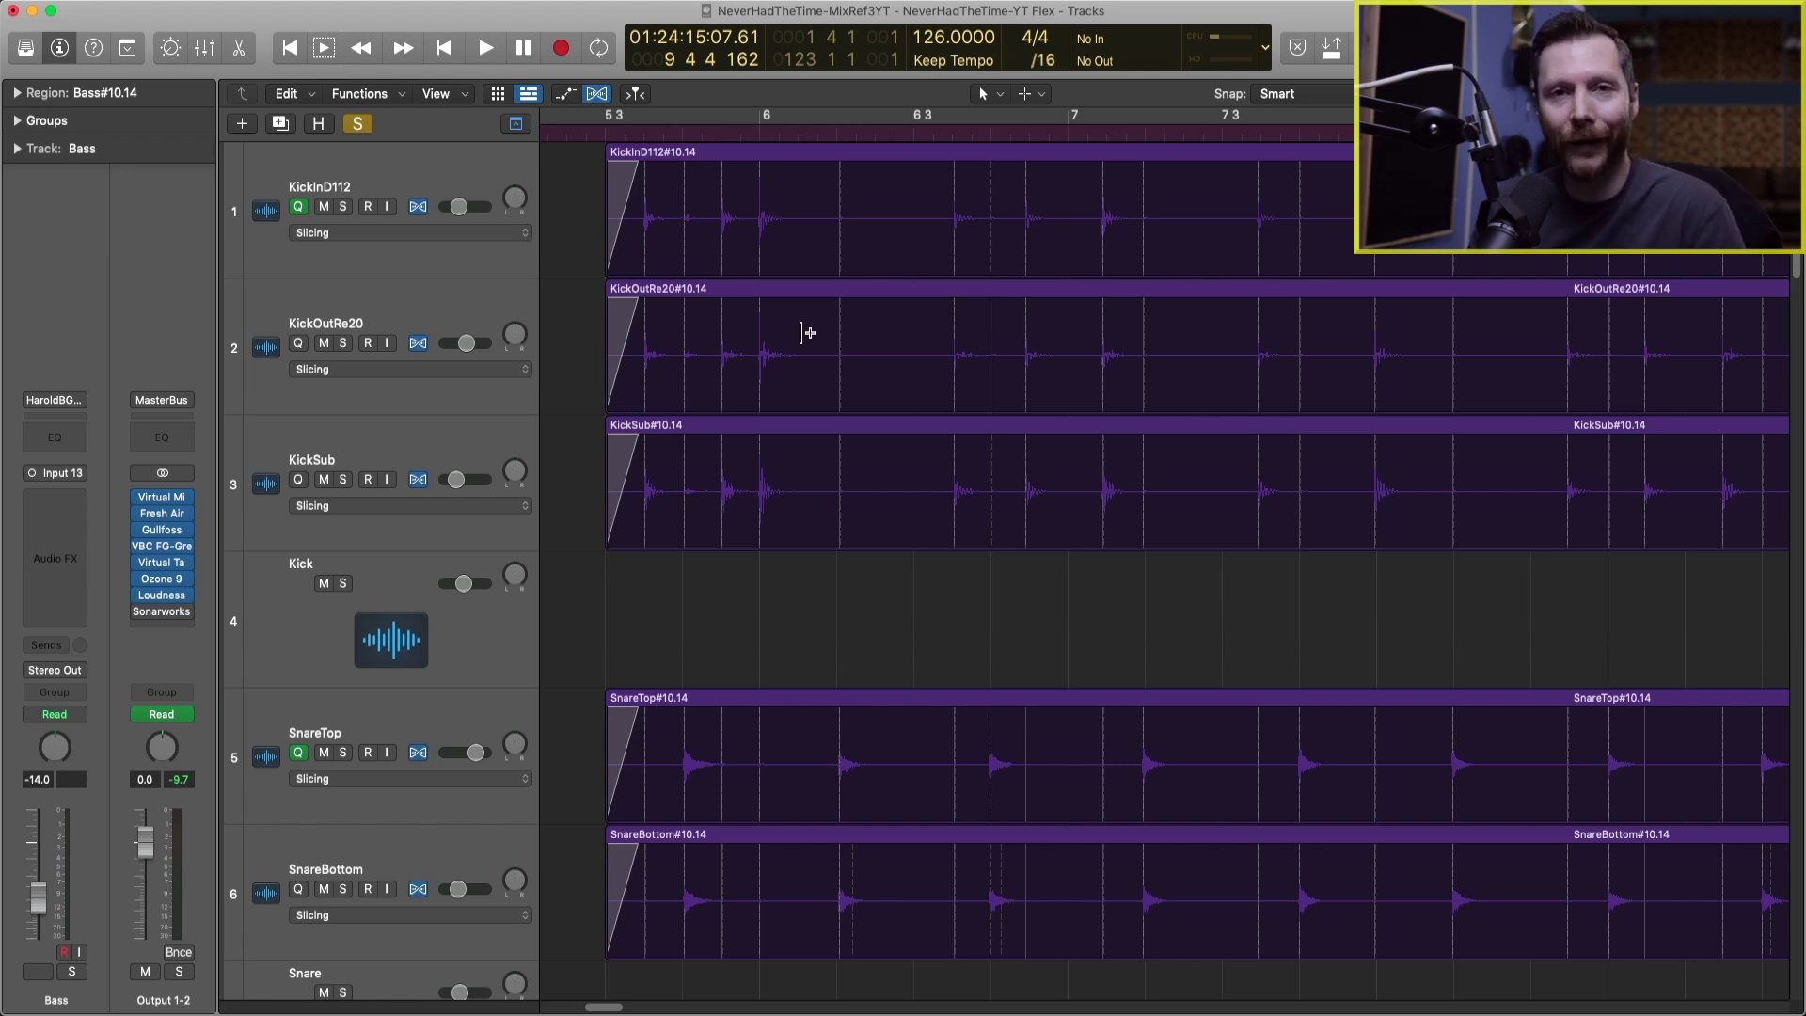
left_click(758, 266)
left_click(799, 270)
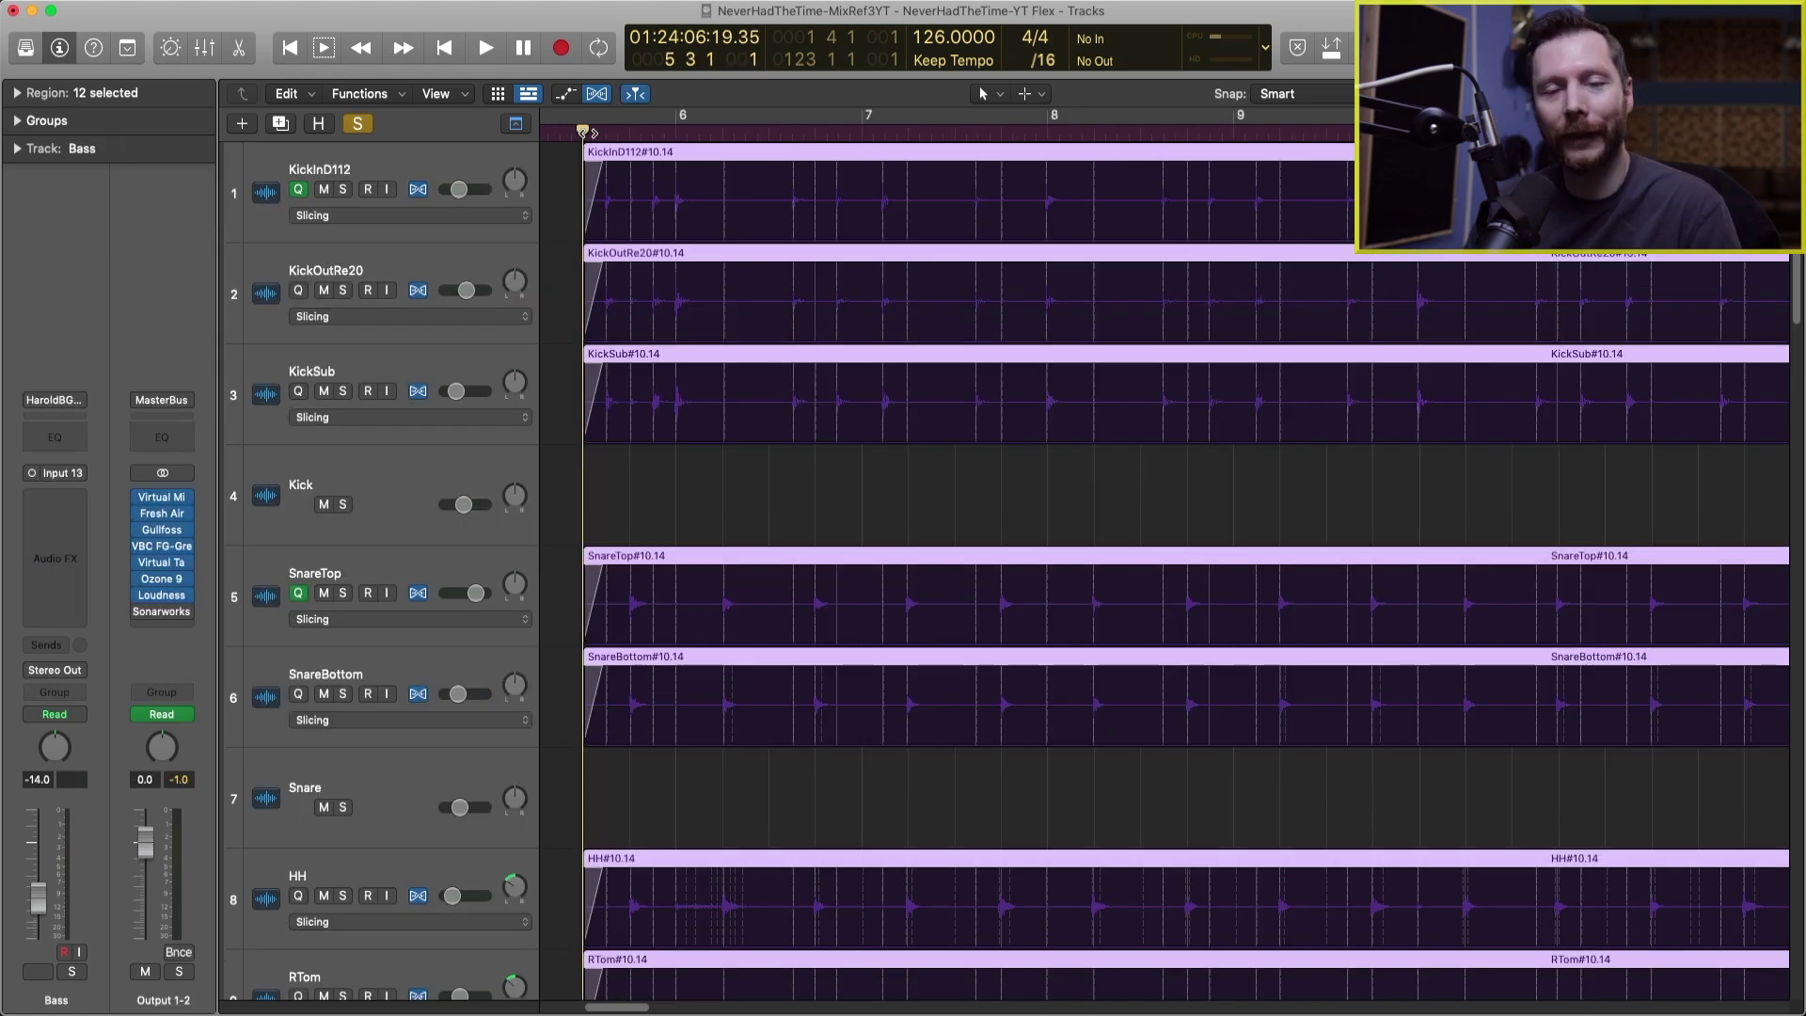
Play the drums while toggling the Bass track's mute on and off.
key("ctrl+m")
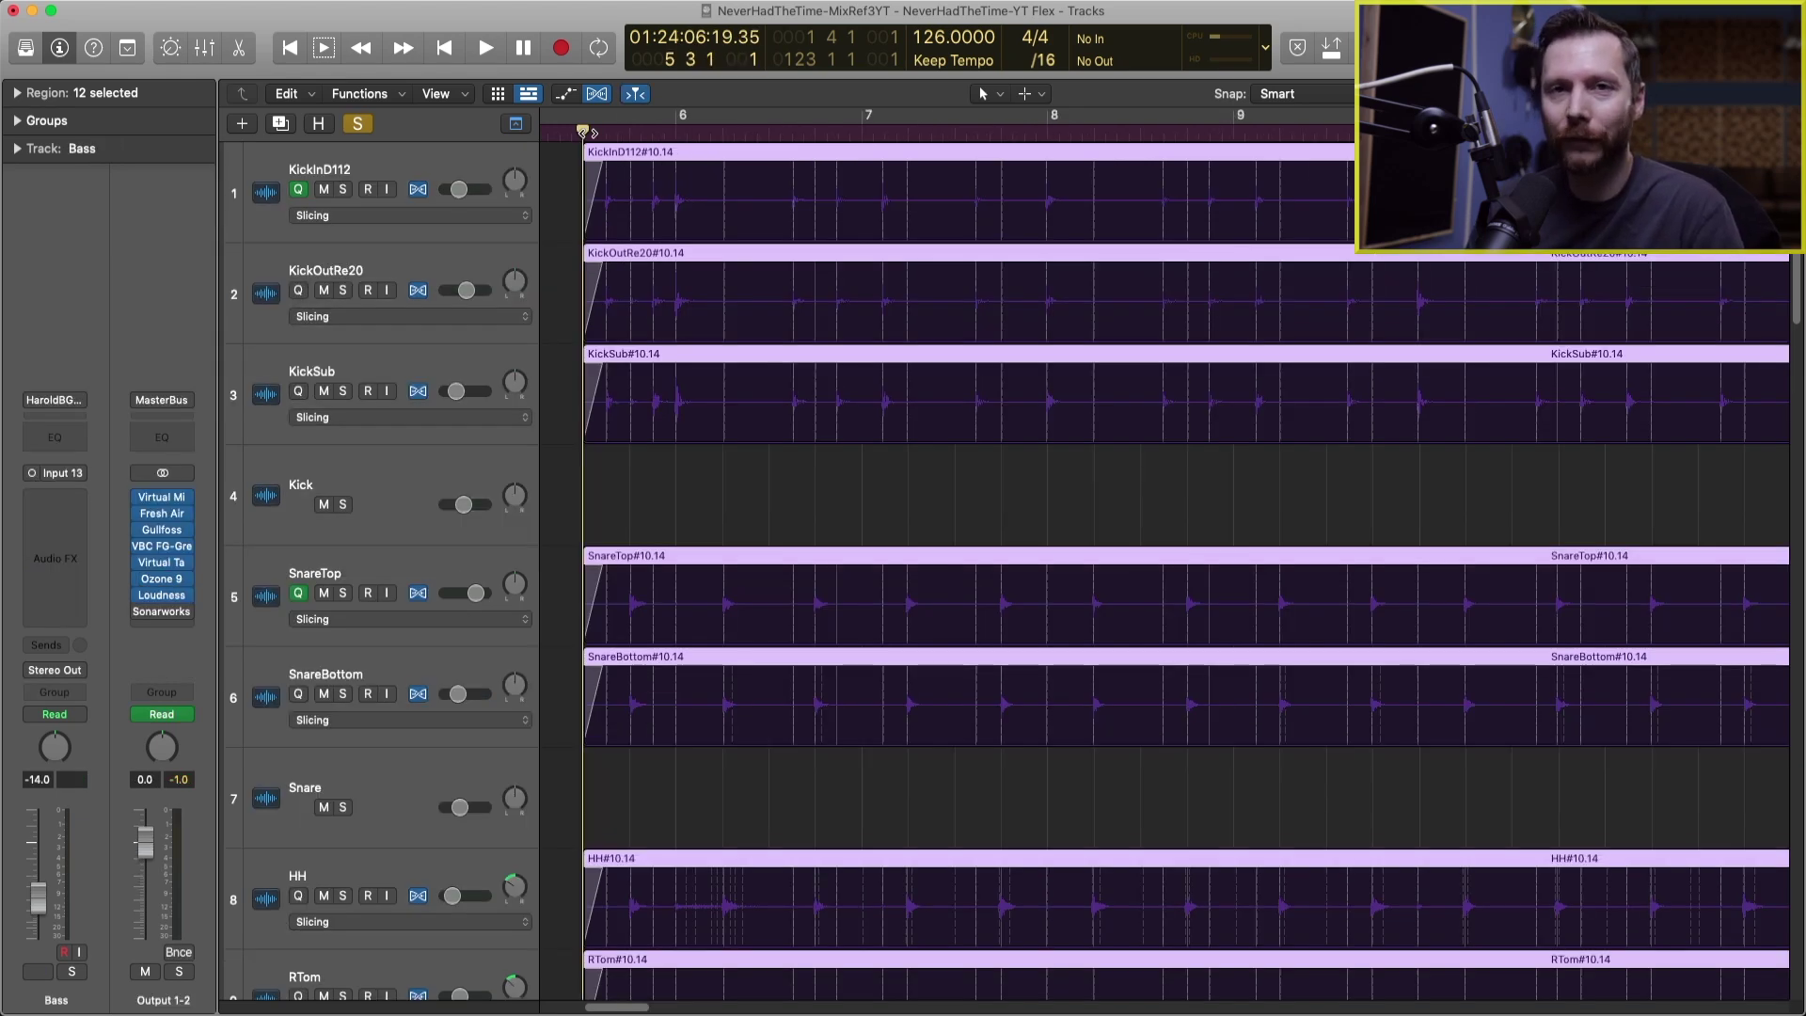
key("space")
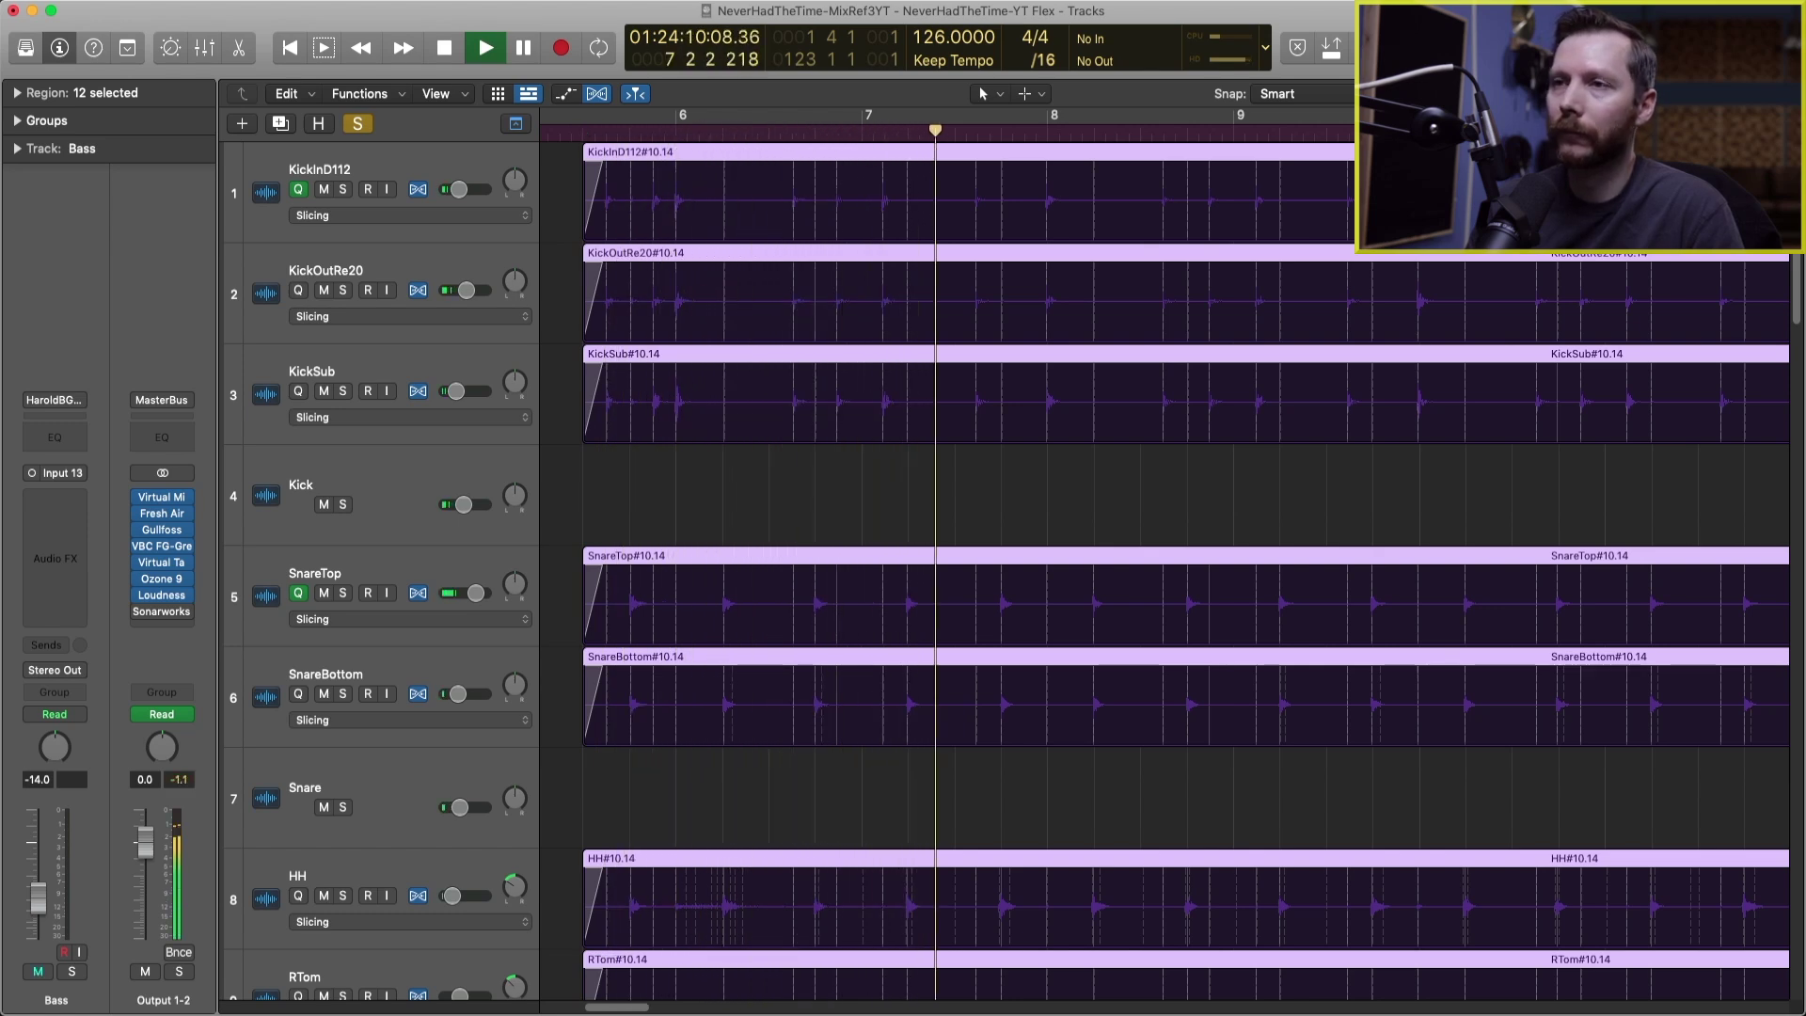
key("ctrl+m")
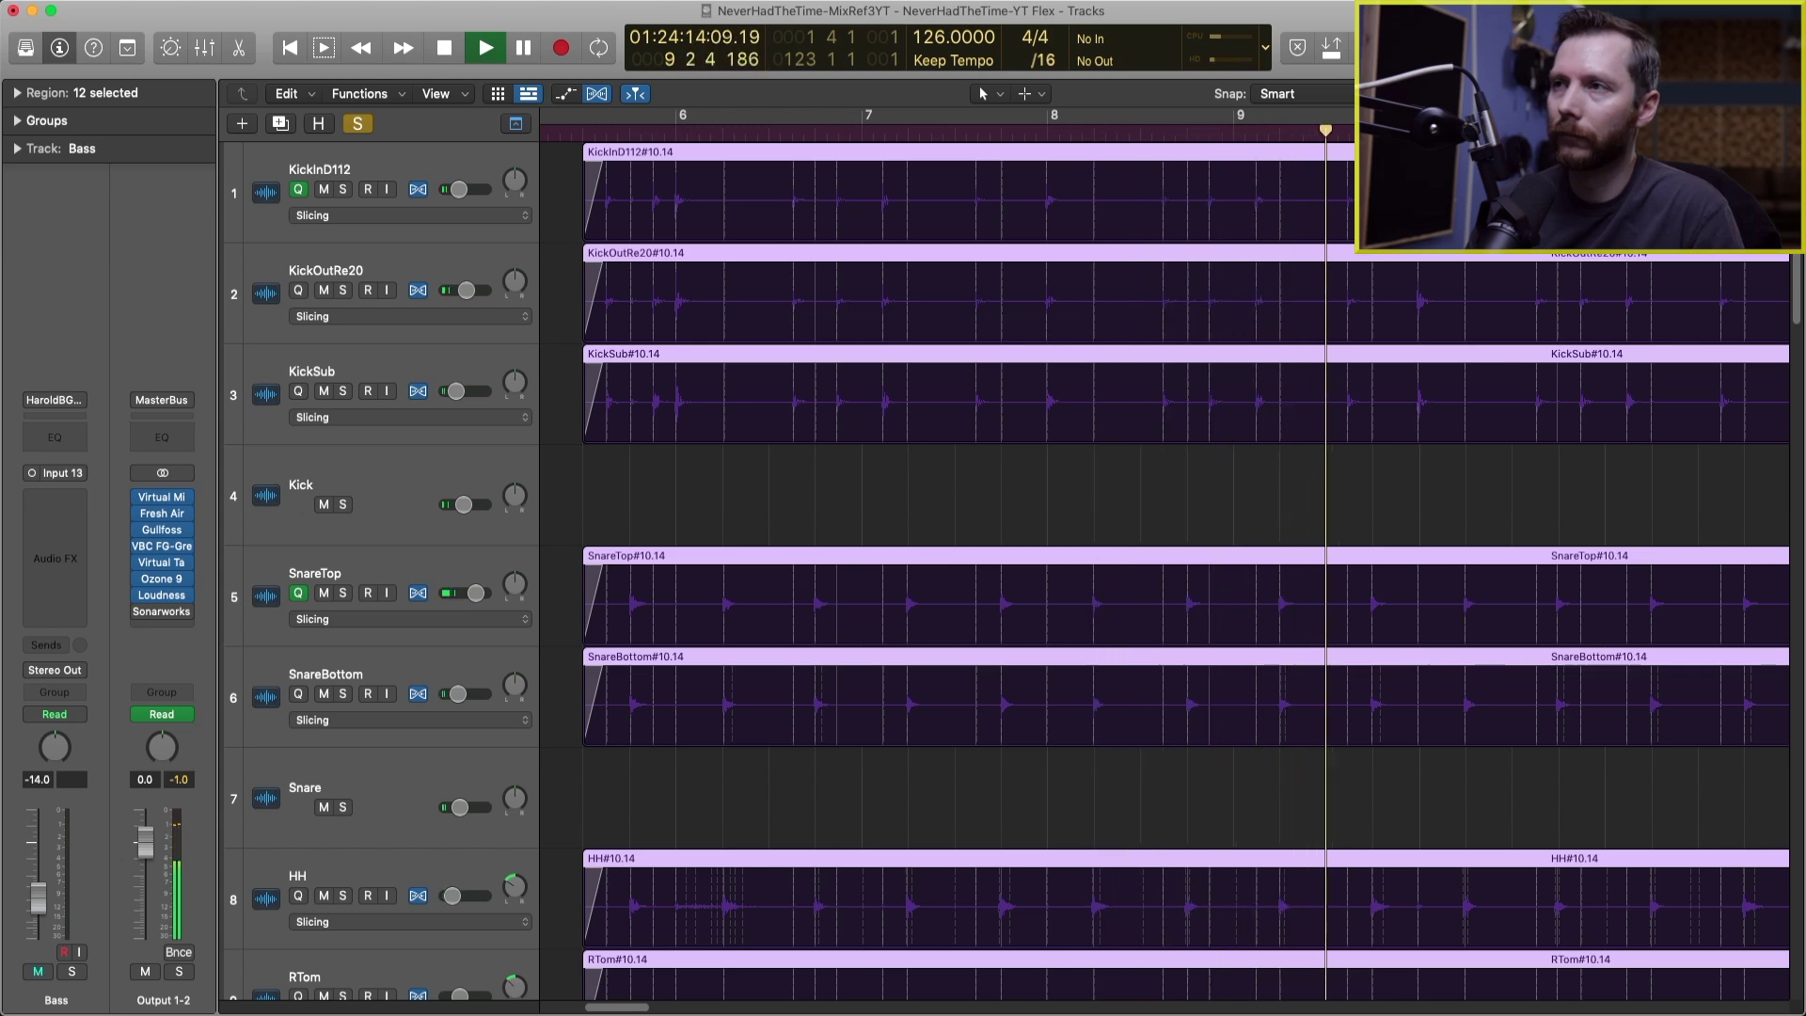
key("space")
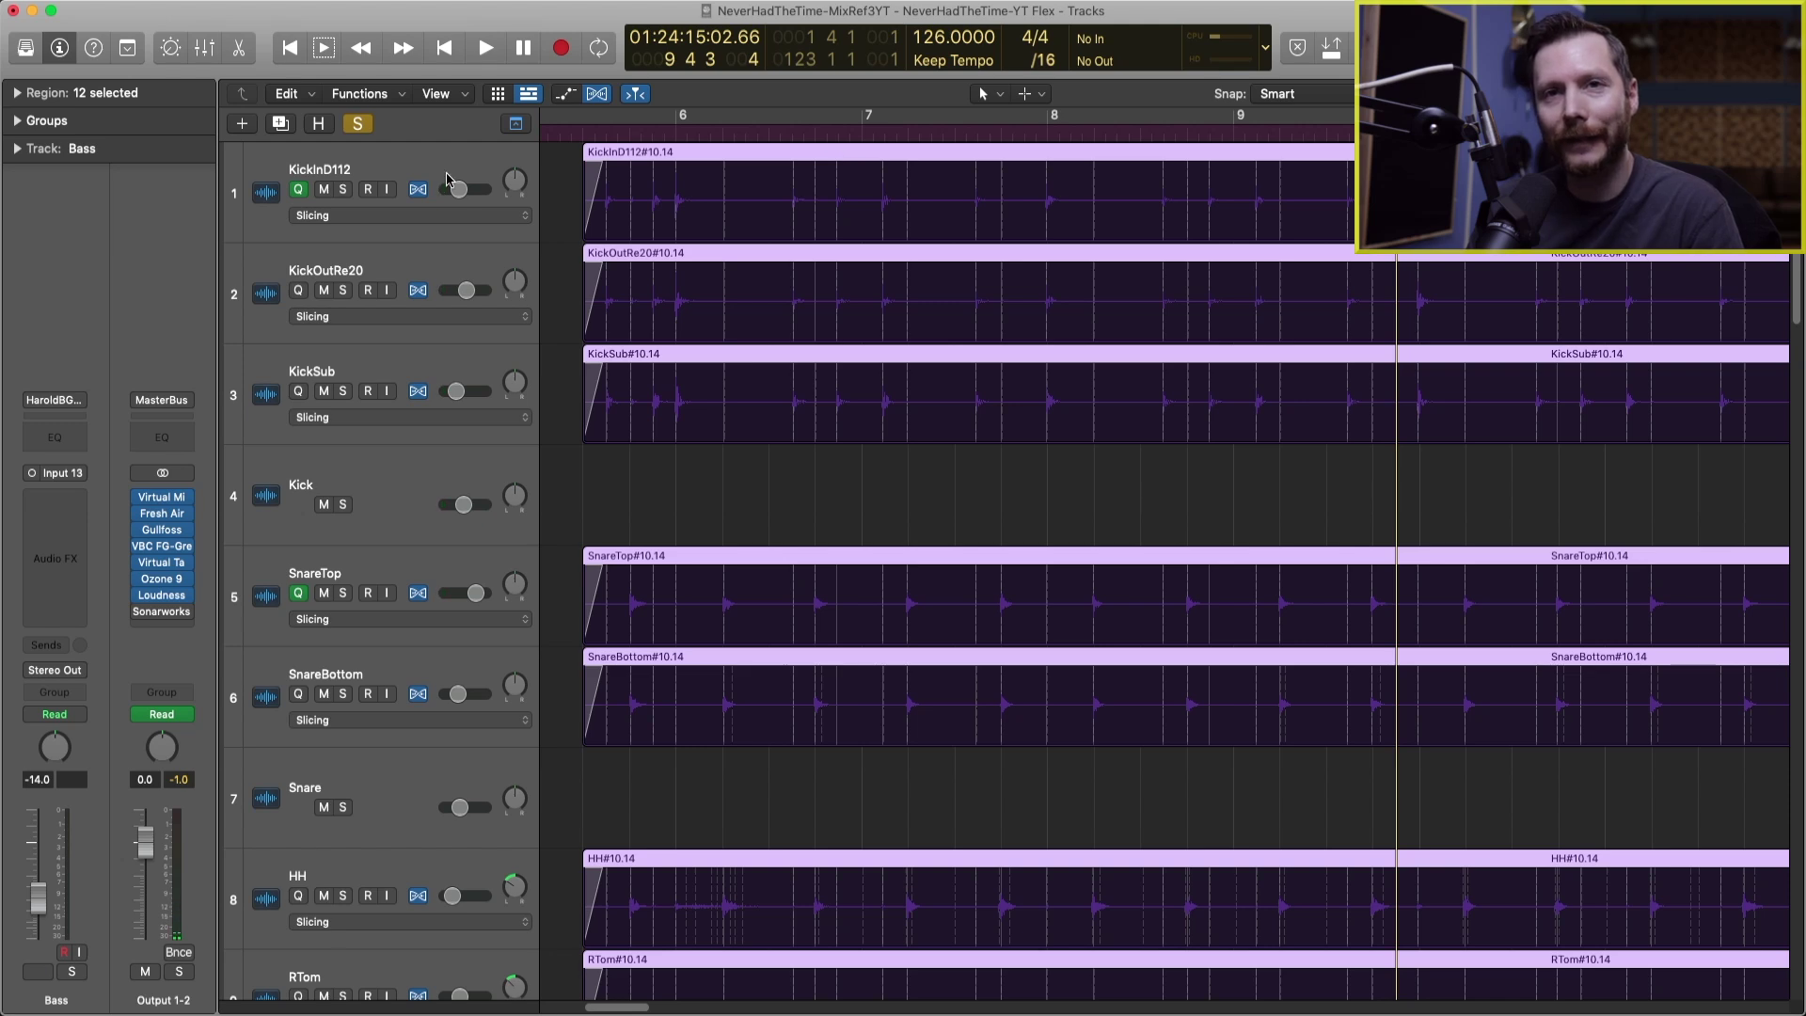
Set Quantize to 1/8 Note for the selected drum regions in the Region inspector.
left_click(17, 95)
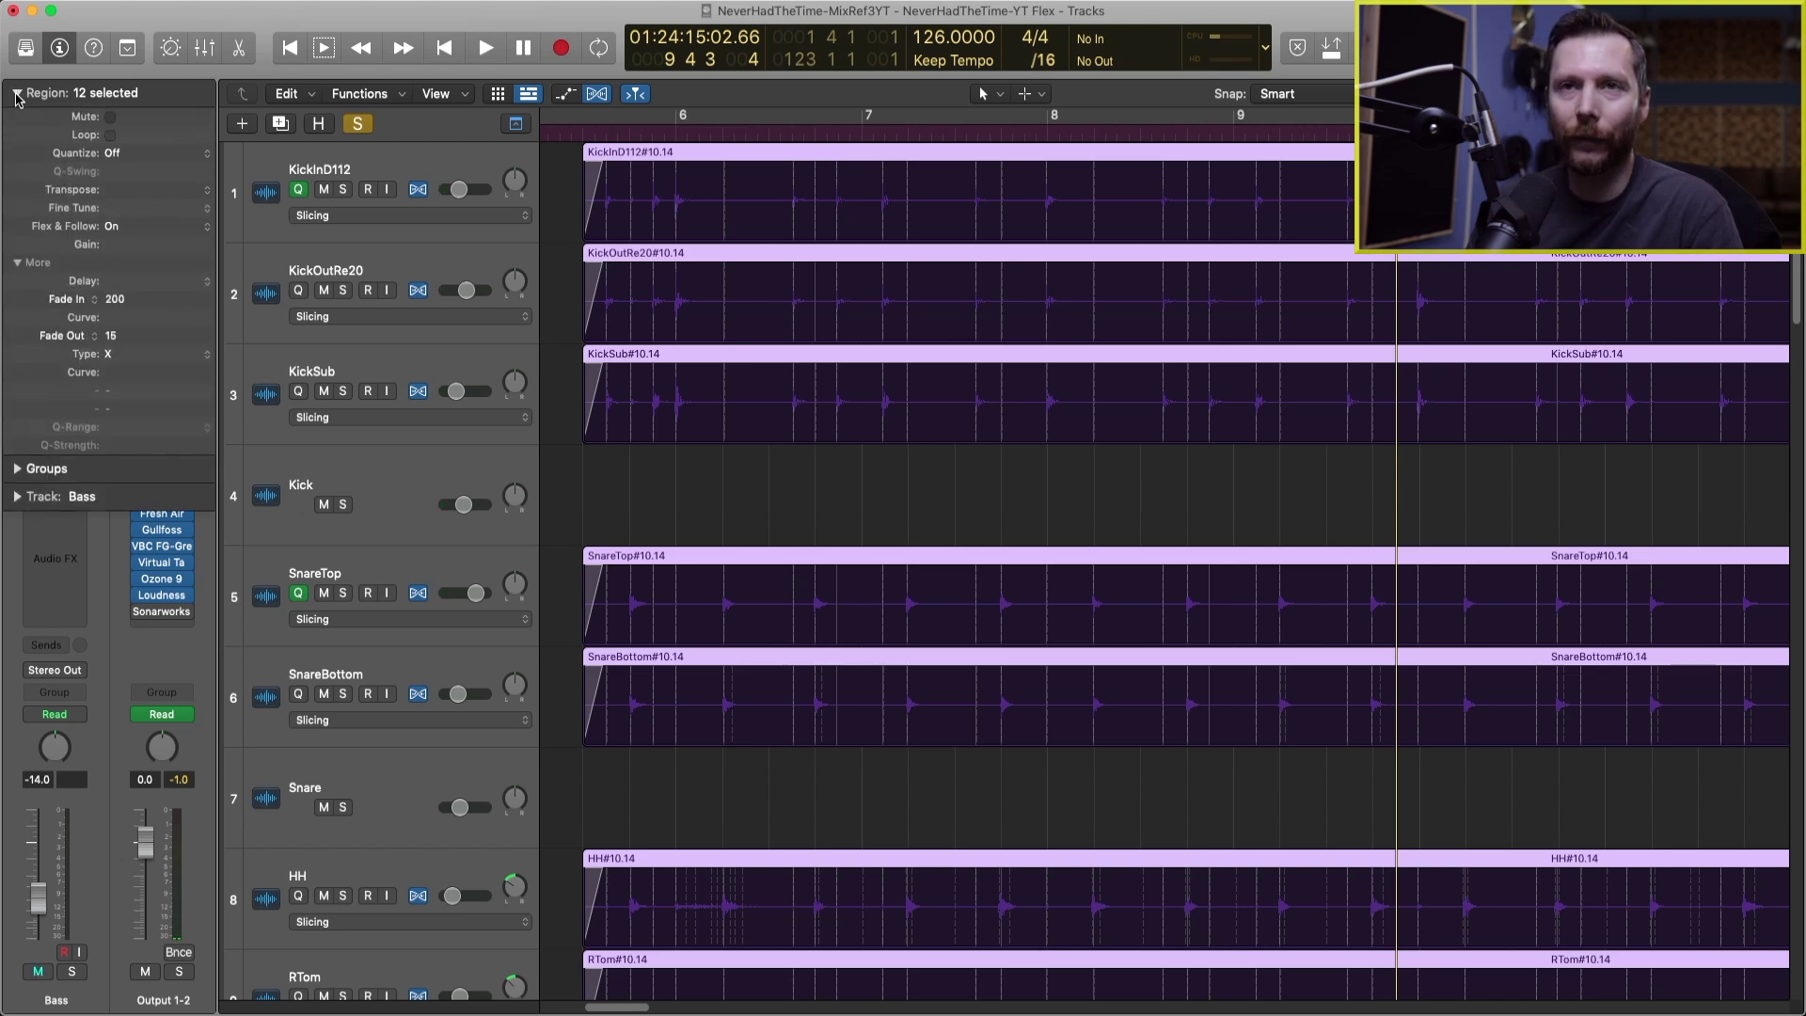
left_click(135, 154)
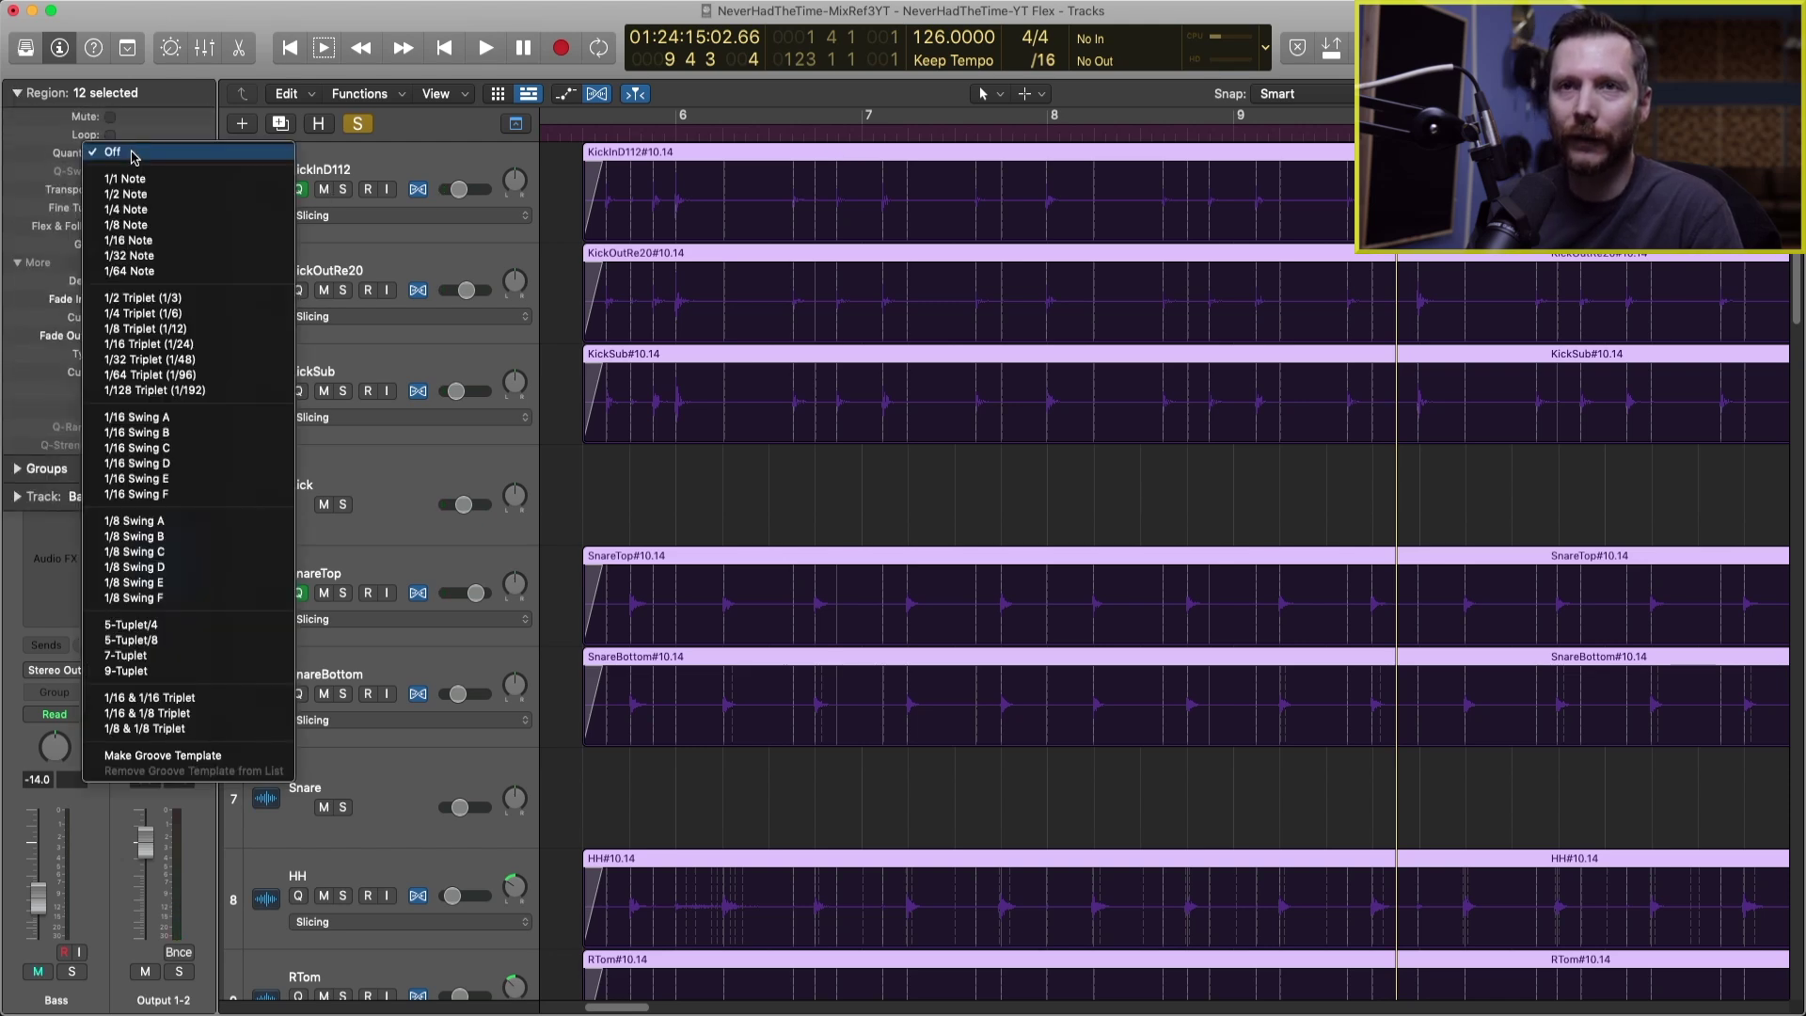
left_click(148, 225)
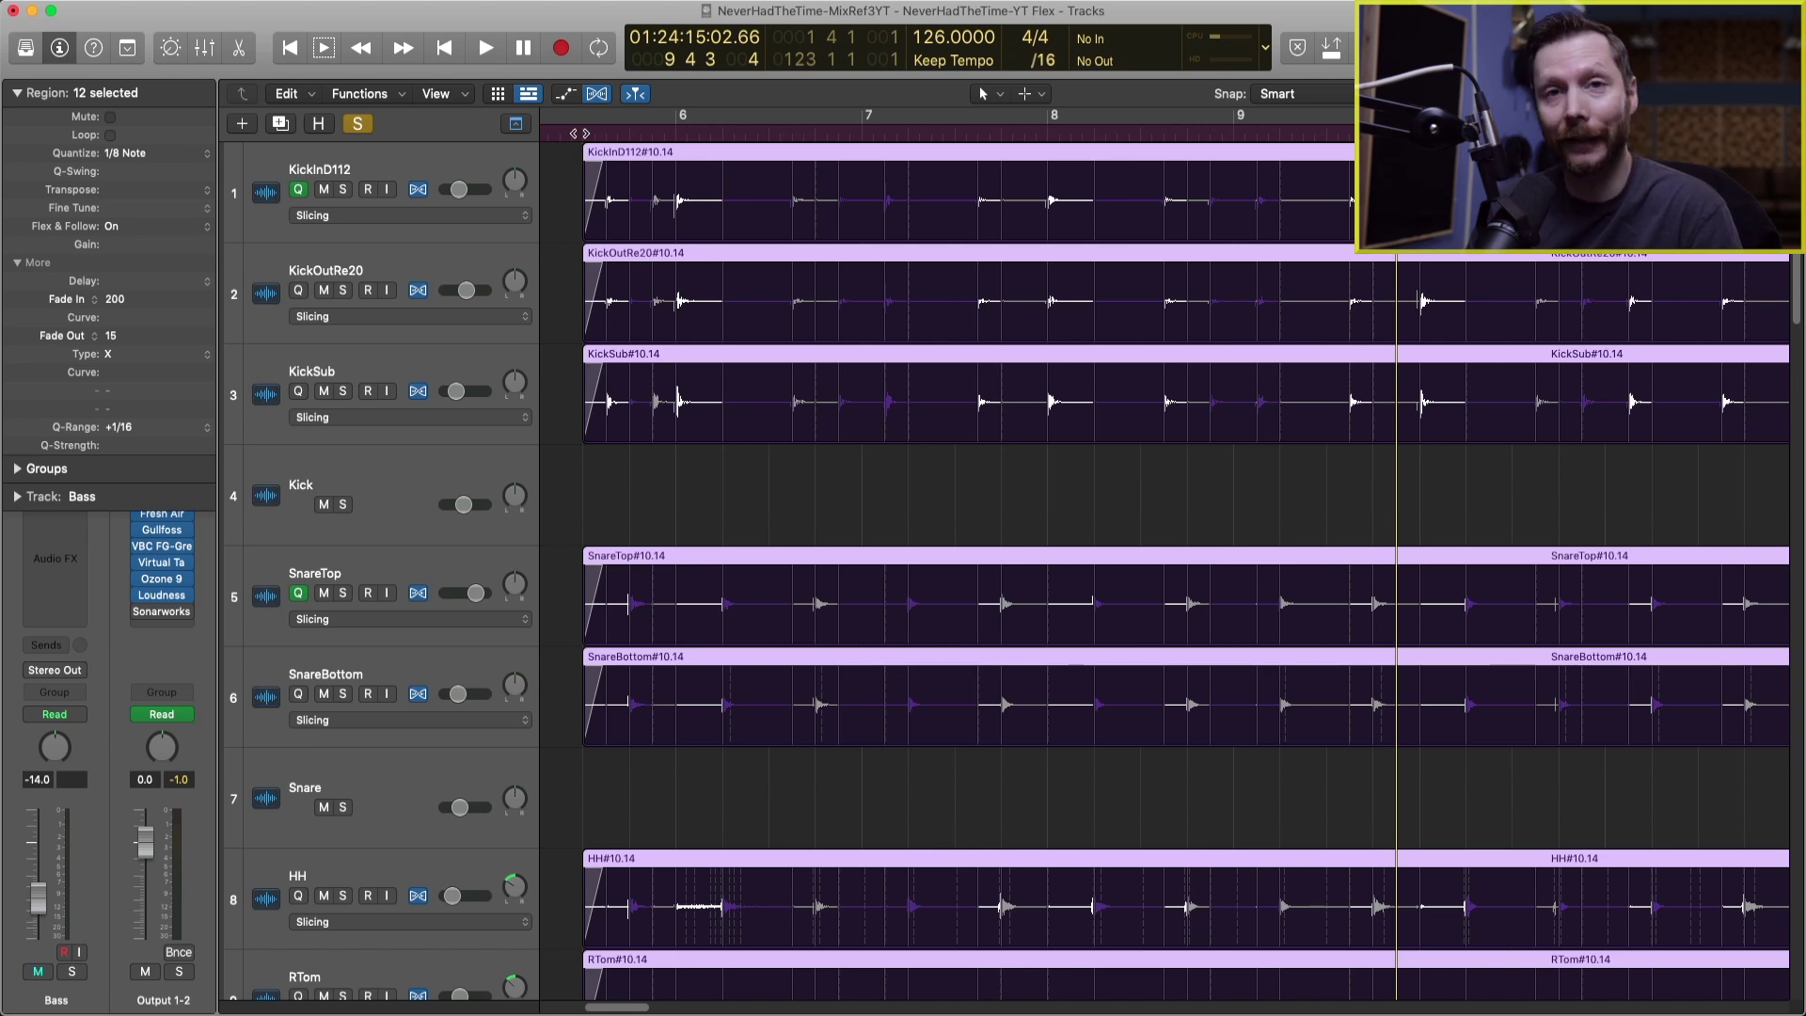
Play back the quantized drums, then stop and mute the Bass track.
key("space")
key("z")
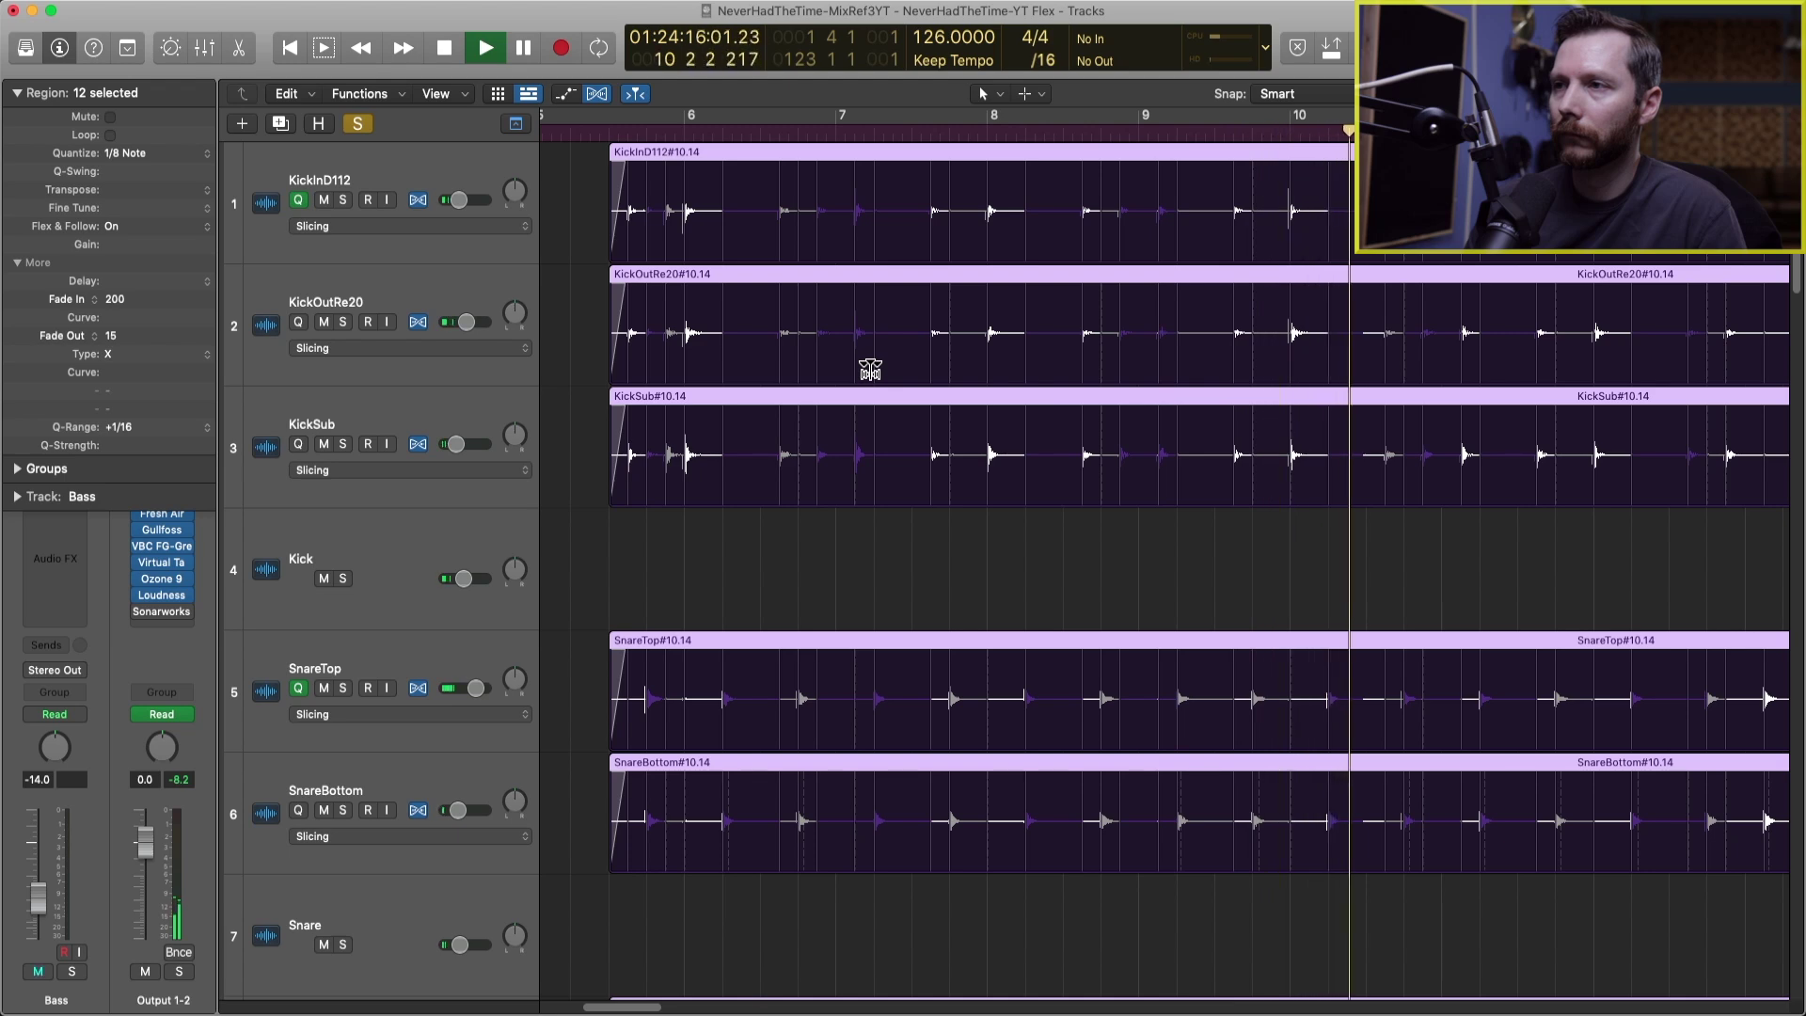
key("space")
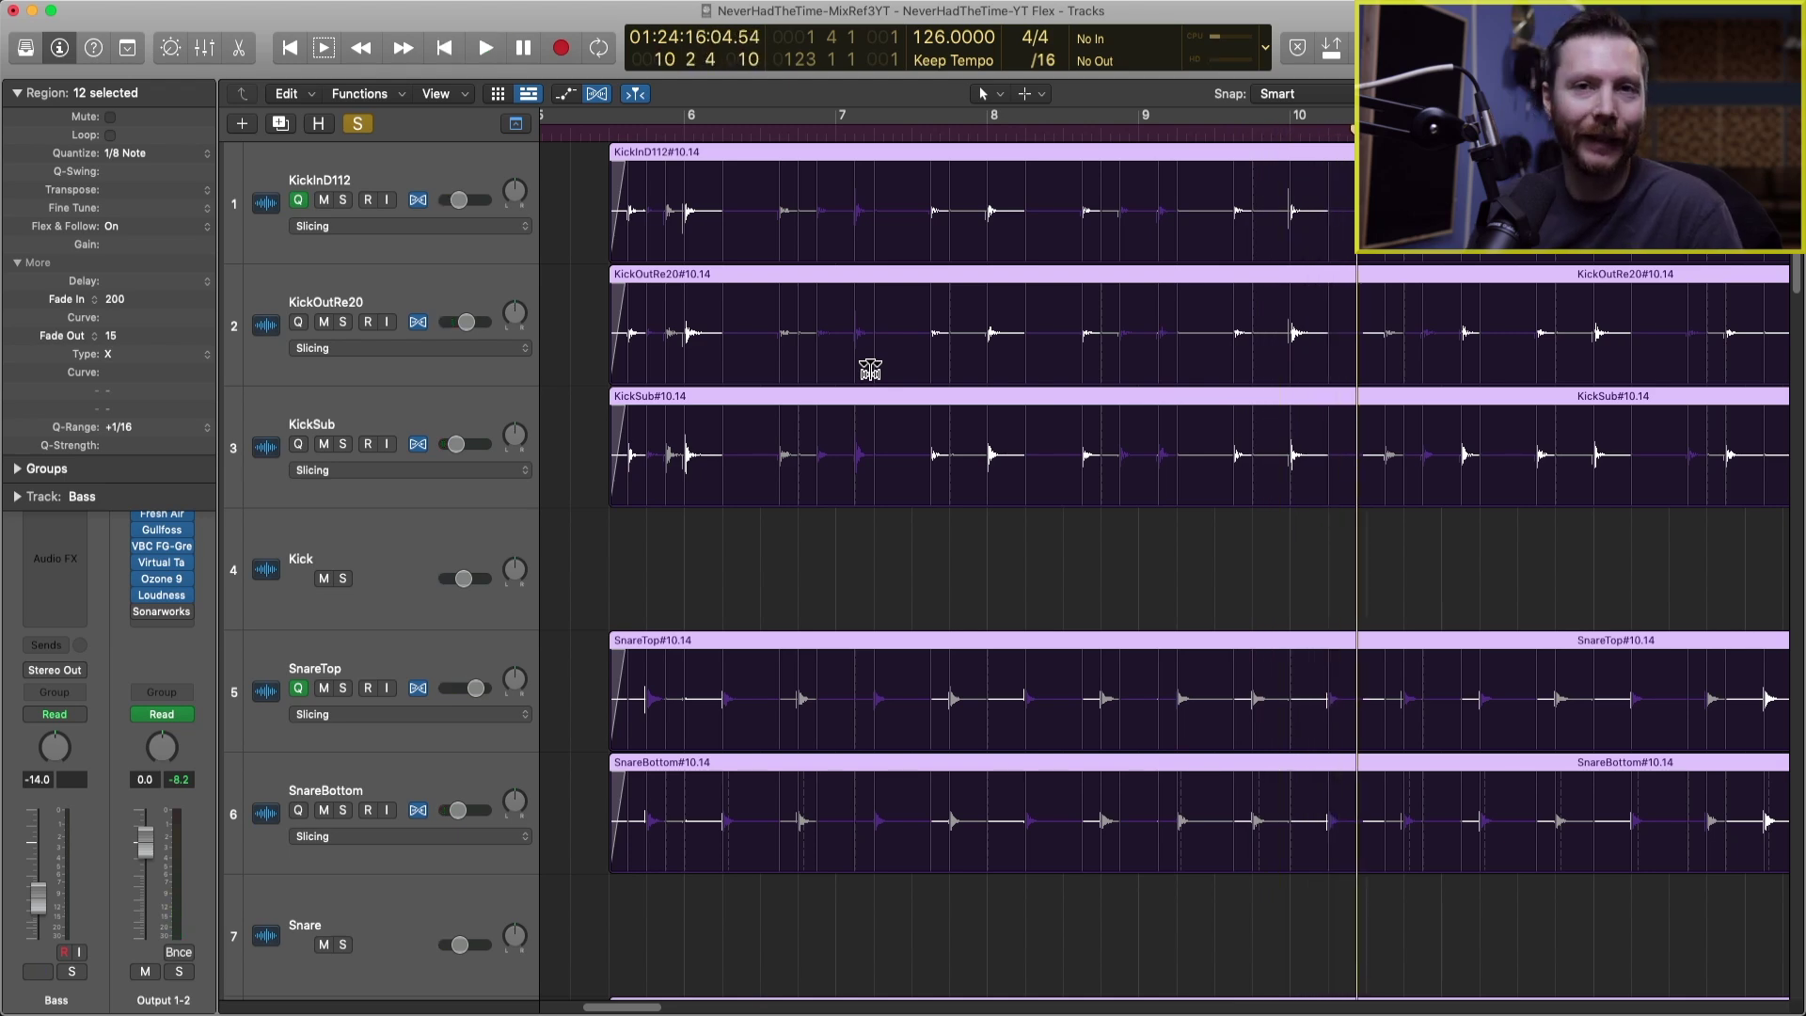
key("ctrl+m")
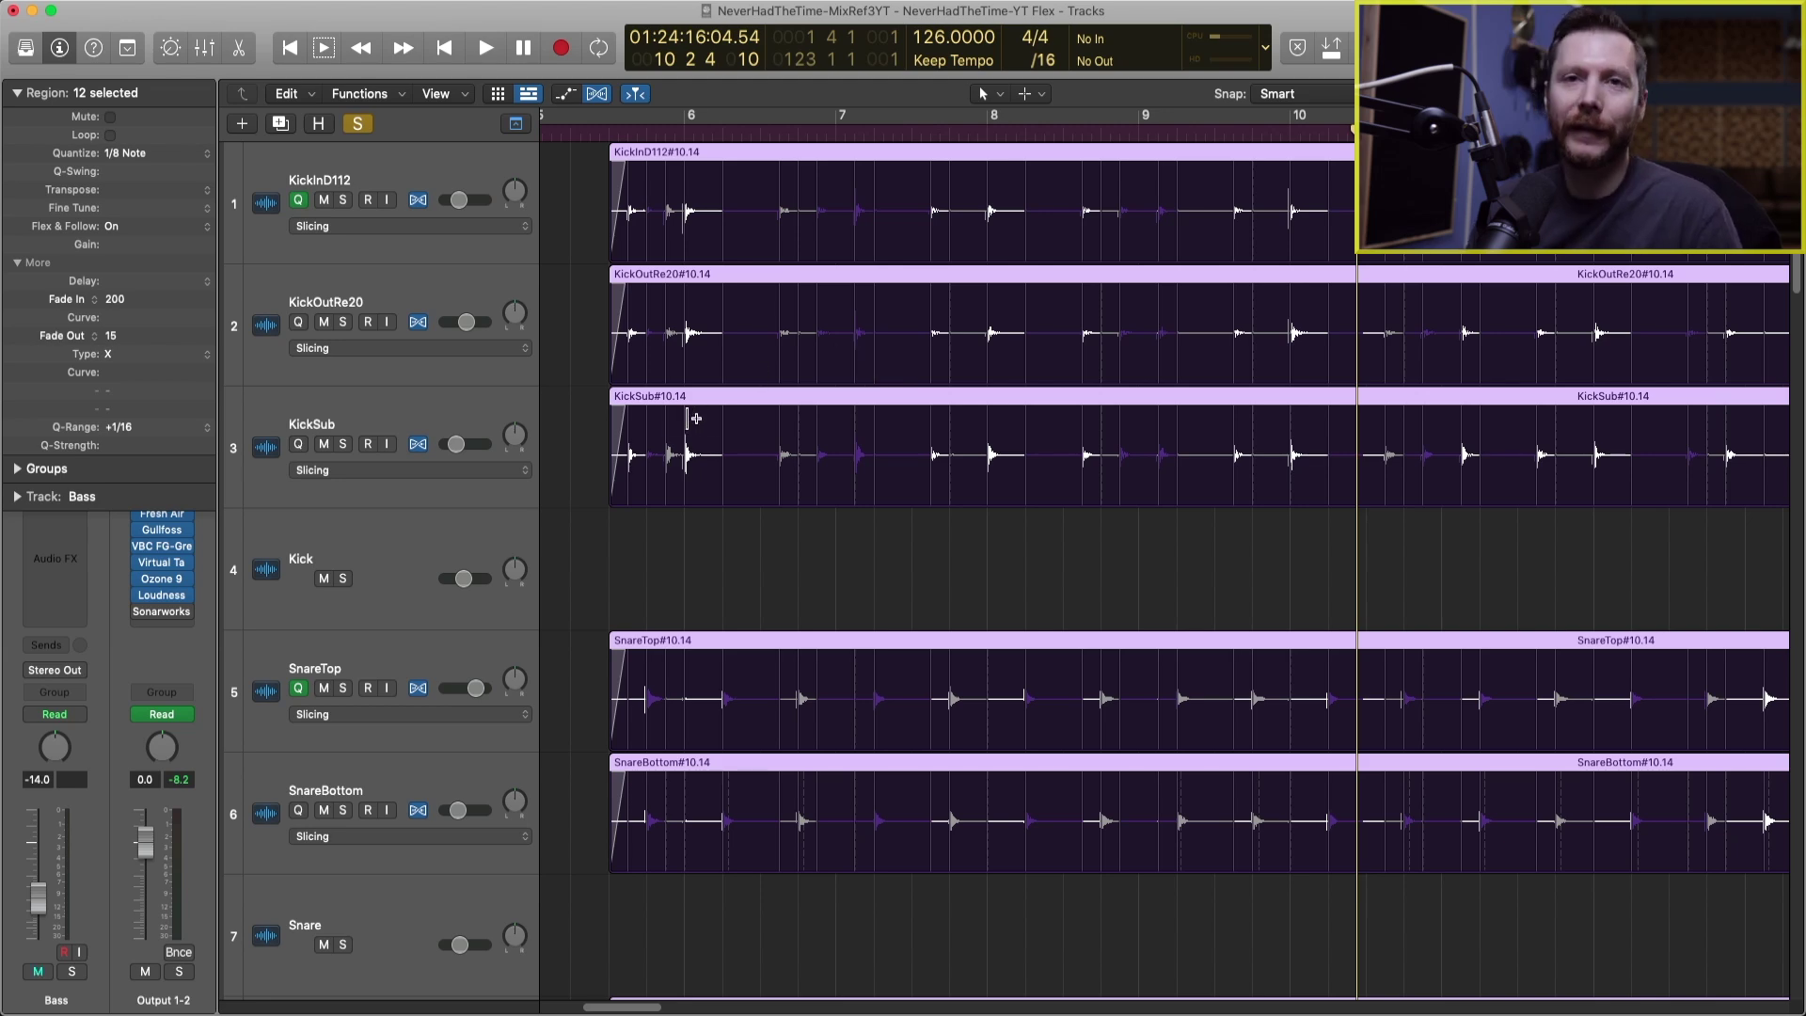
Confirm the KickSub track stays in Slicing flex mode and mute the Bass track.
left_click(508, 475)
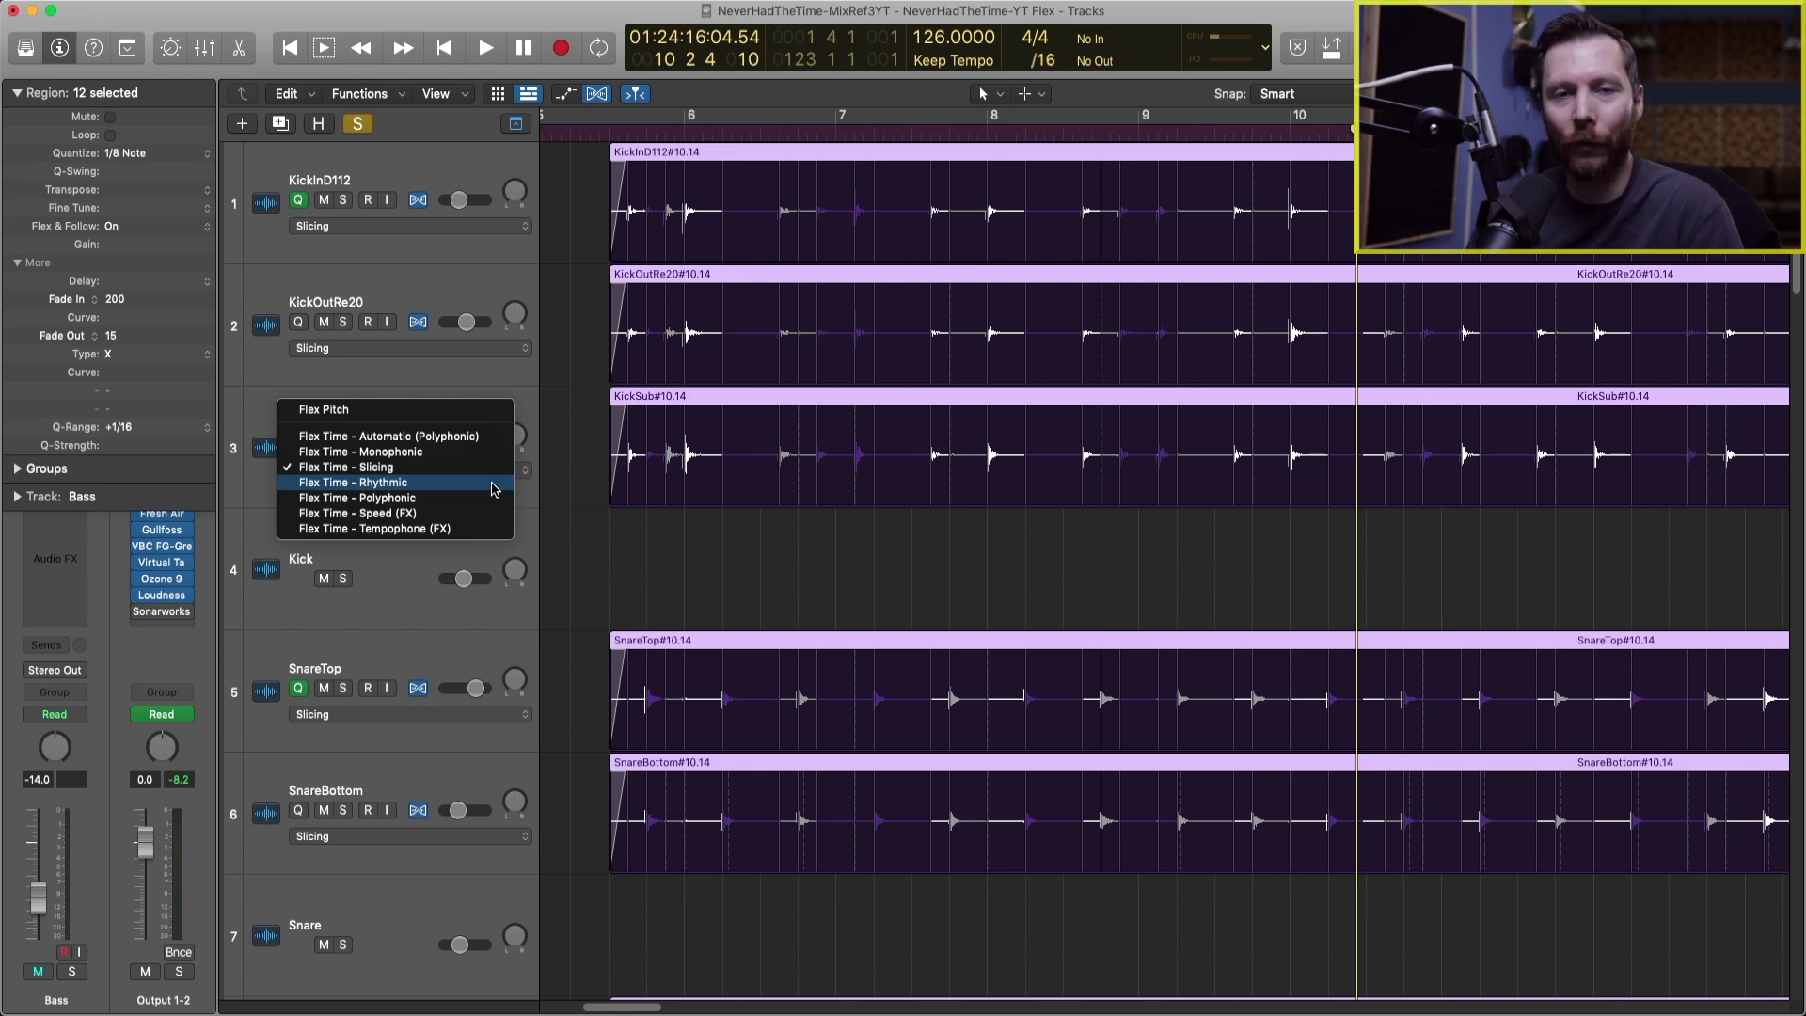
left_click(558, 395)
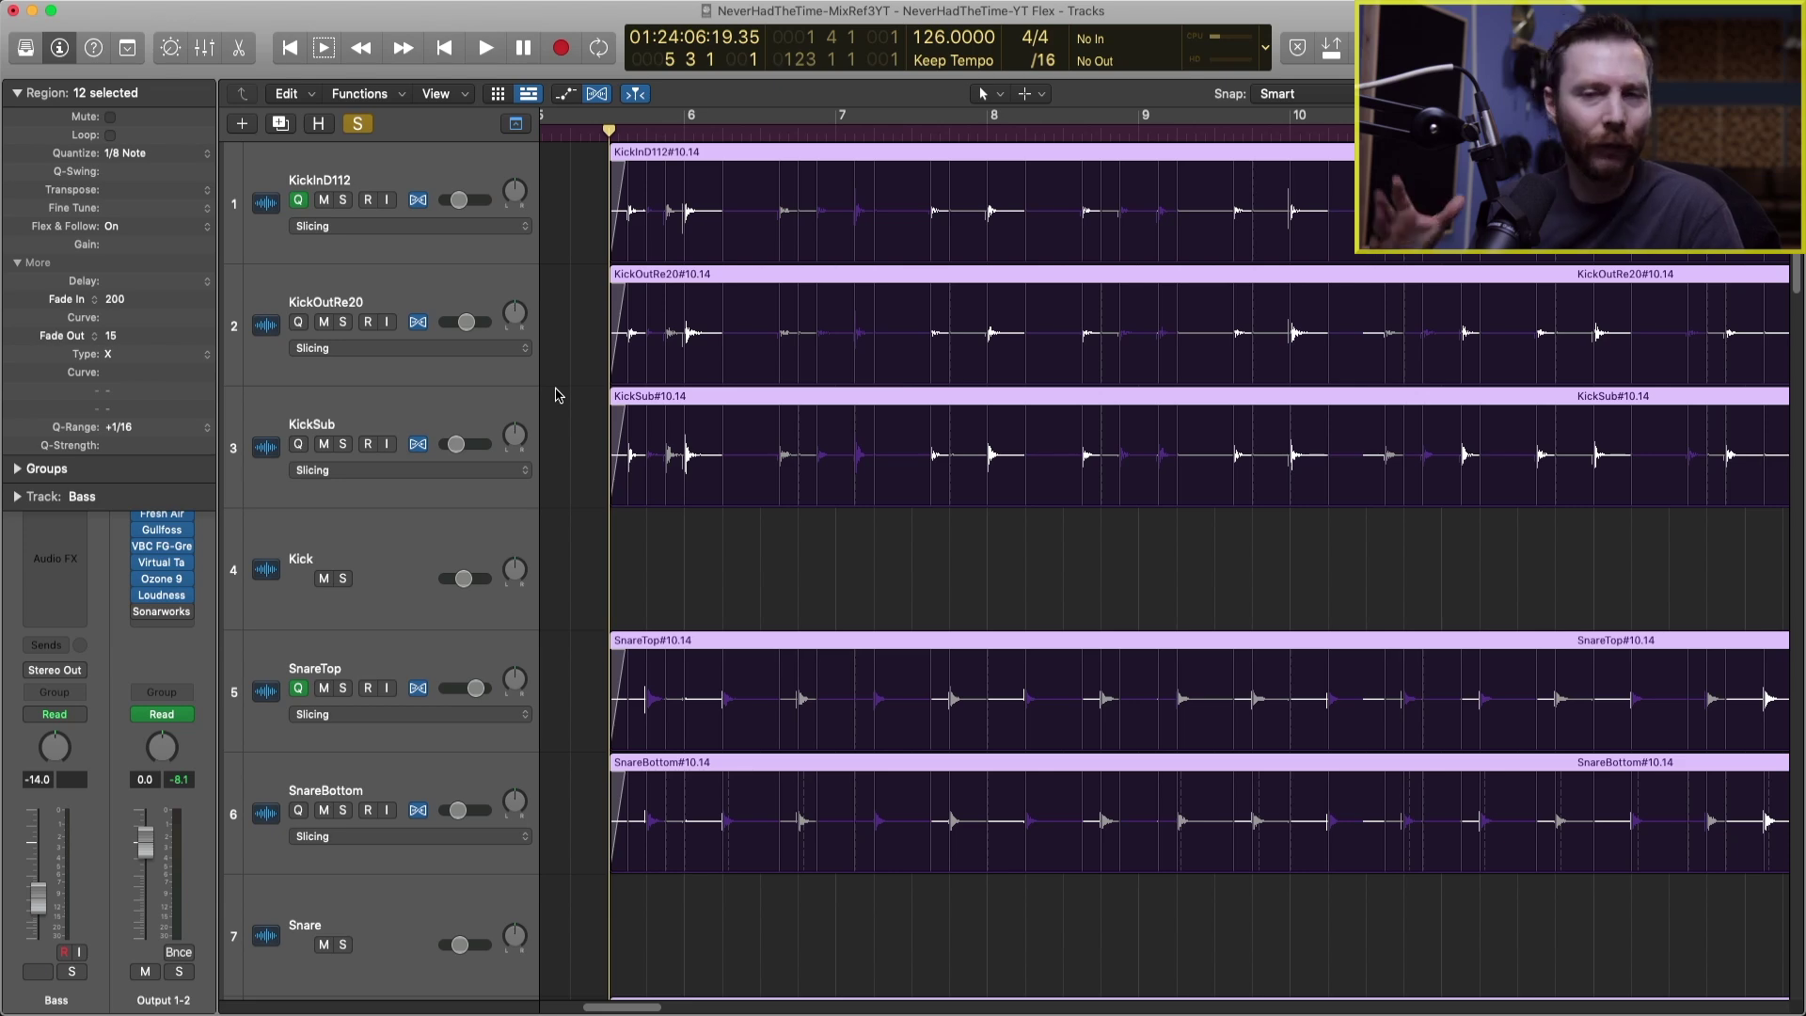
key("ctrl+m")
left_click(501, 470)
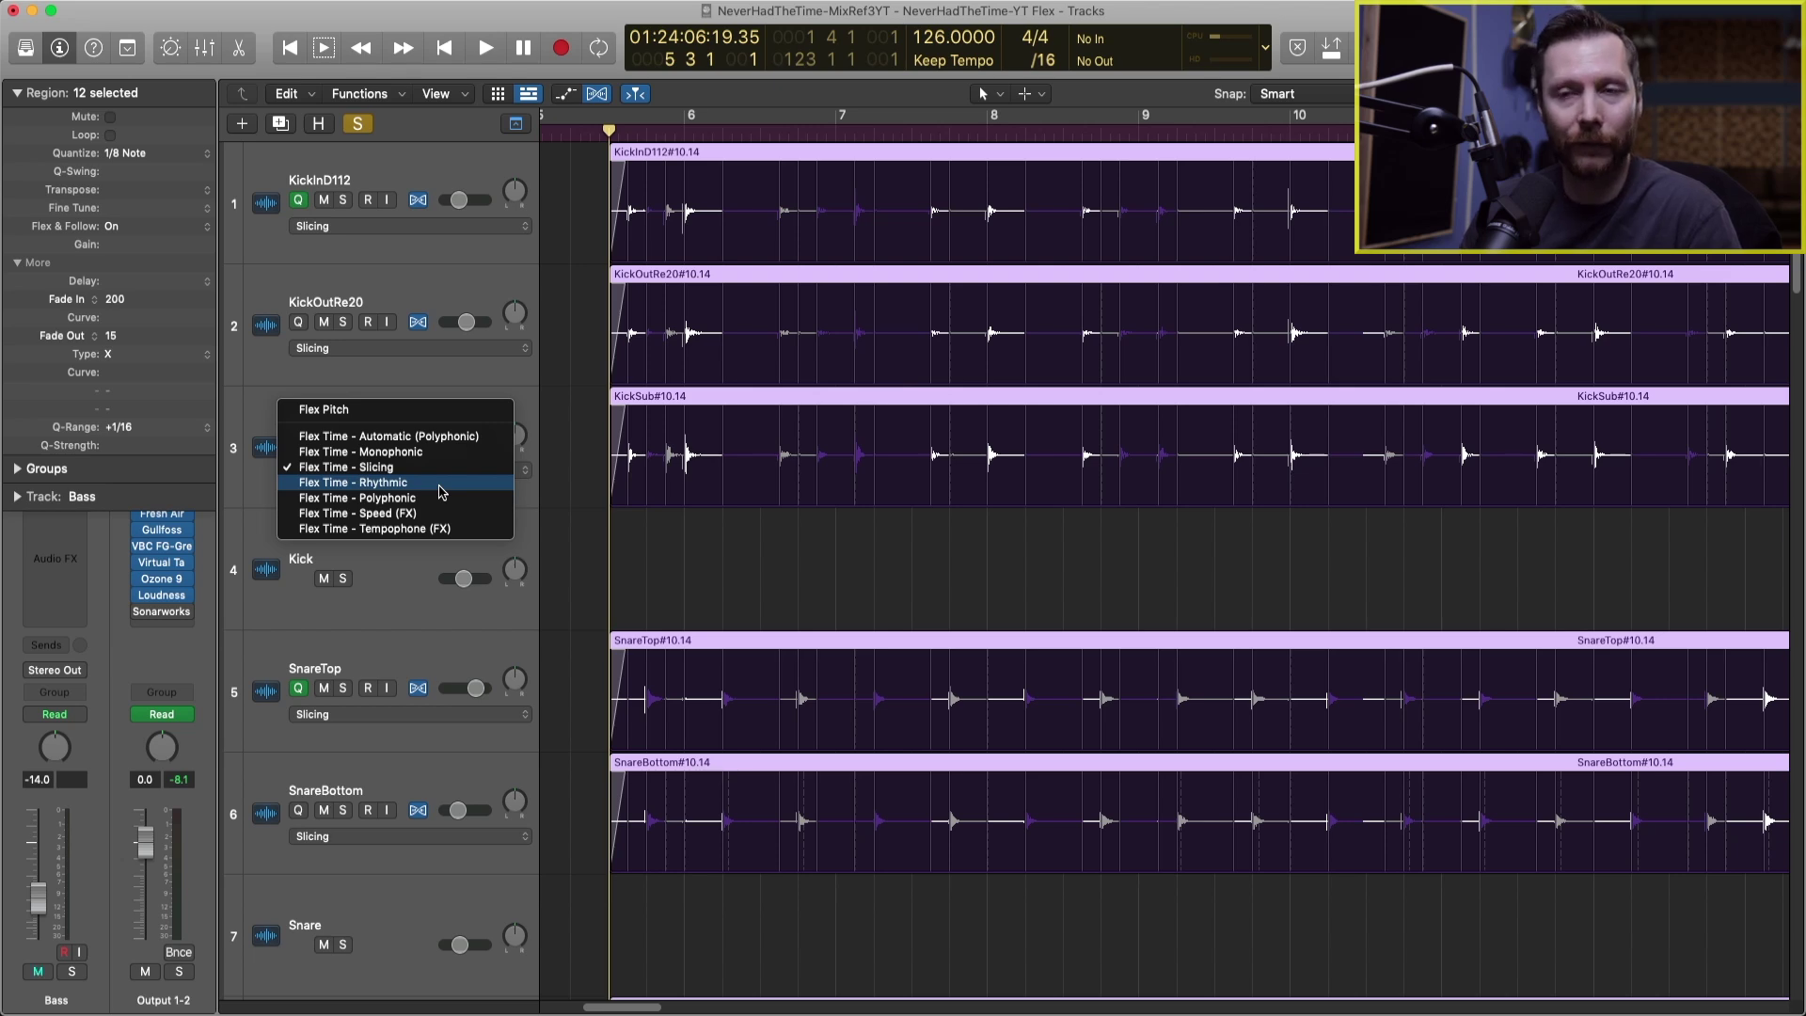
left_click(459, 380)
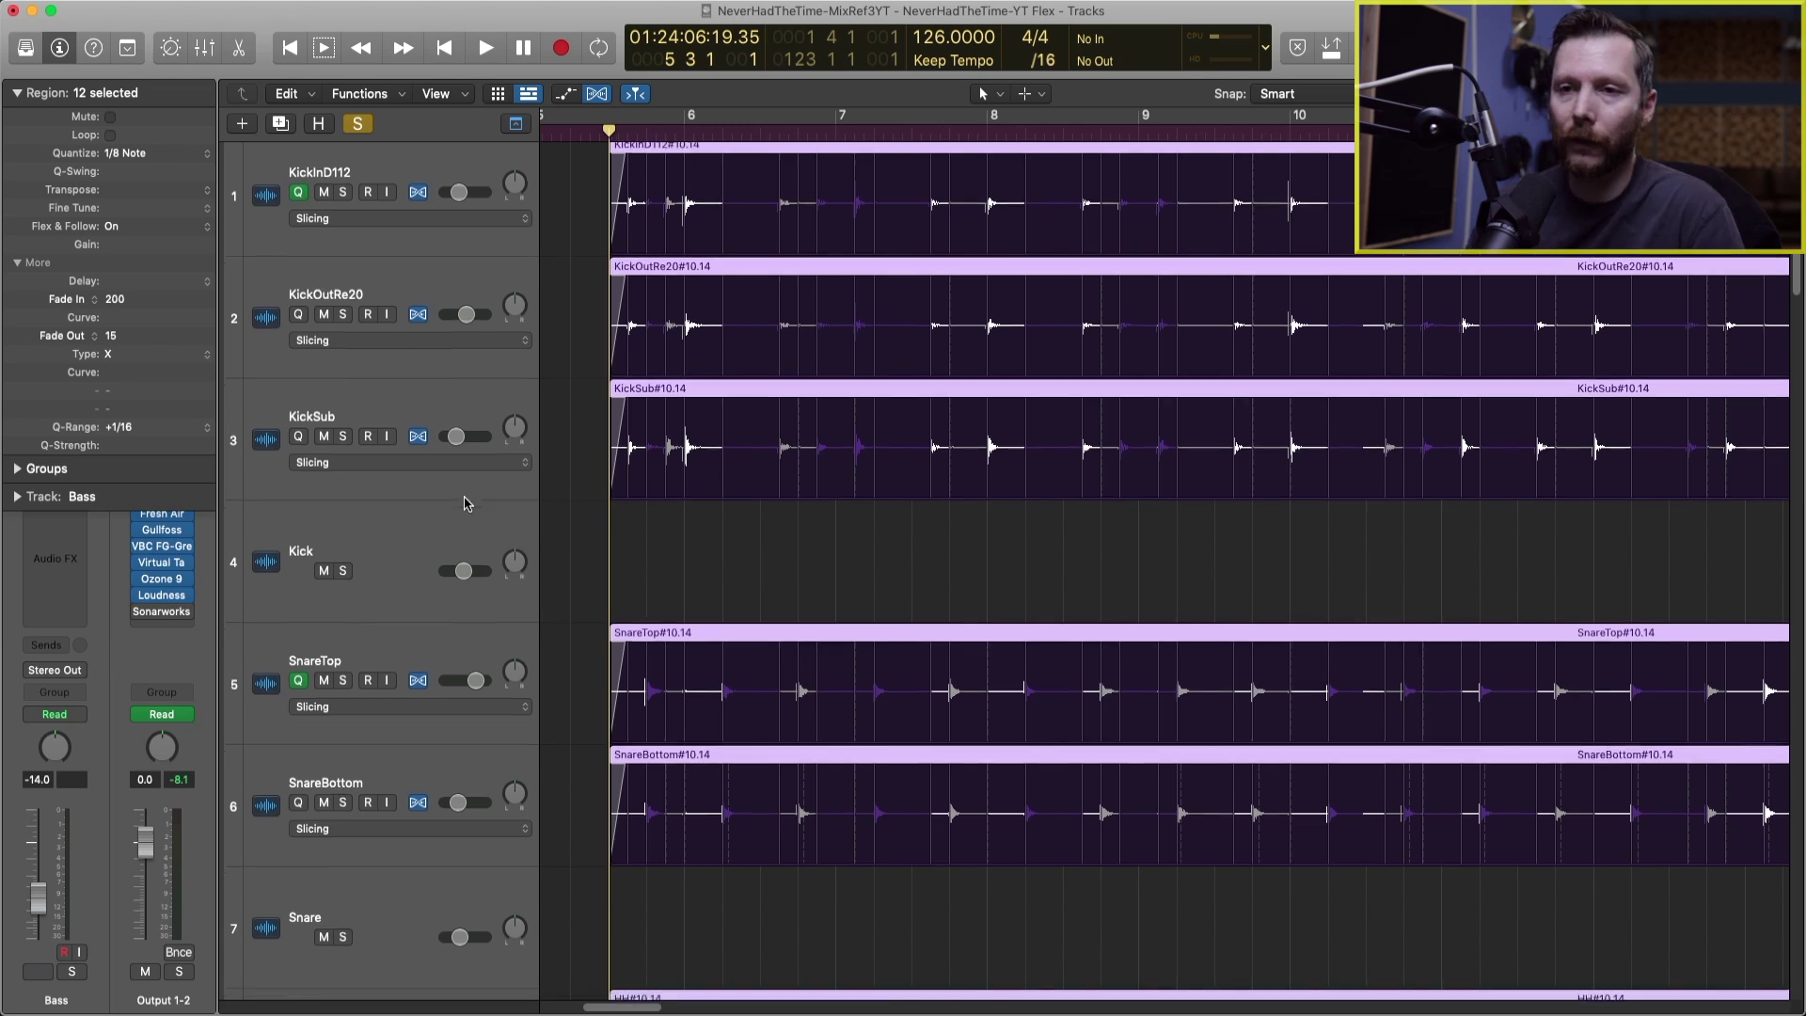
Unsolo DrumBus, solo AGtrL, and set its flex mode to Flex Time - Polyphonic.
scroll(468, 505, "down", 10)
scroll(466, 503, "down", 2)
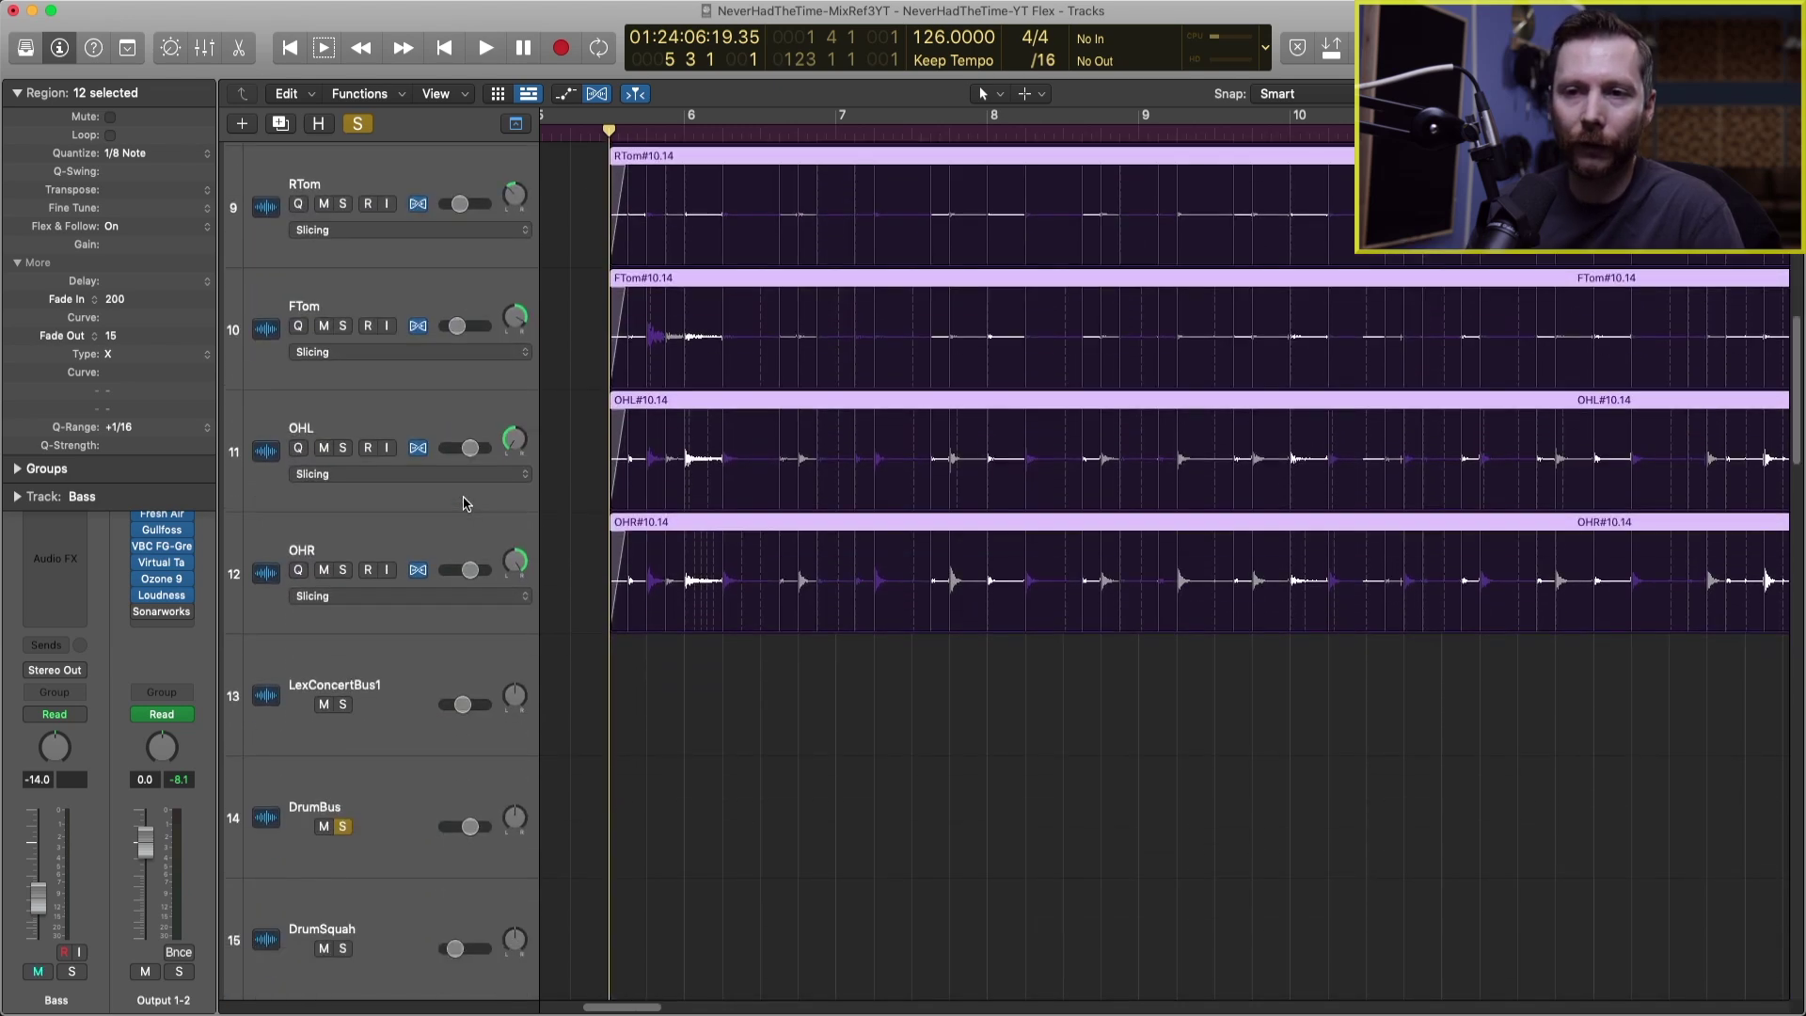
left_click(342, 825)
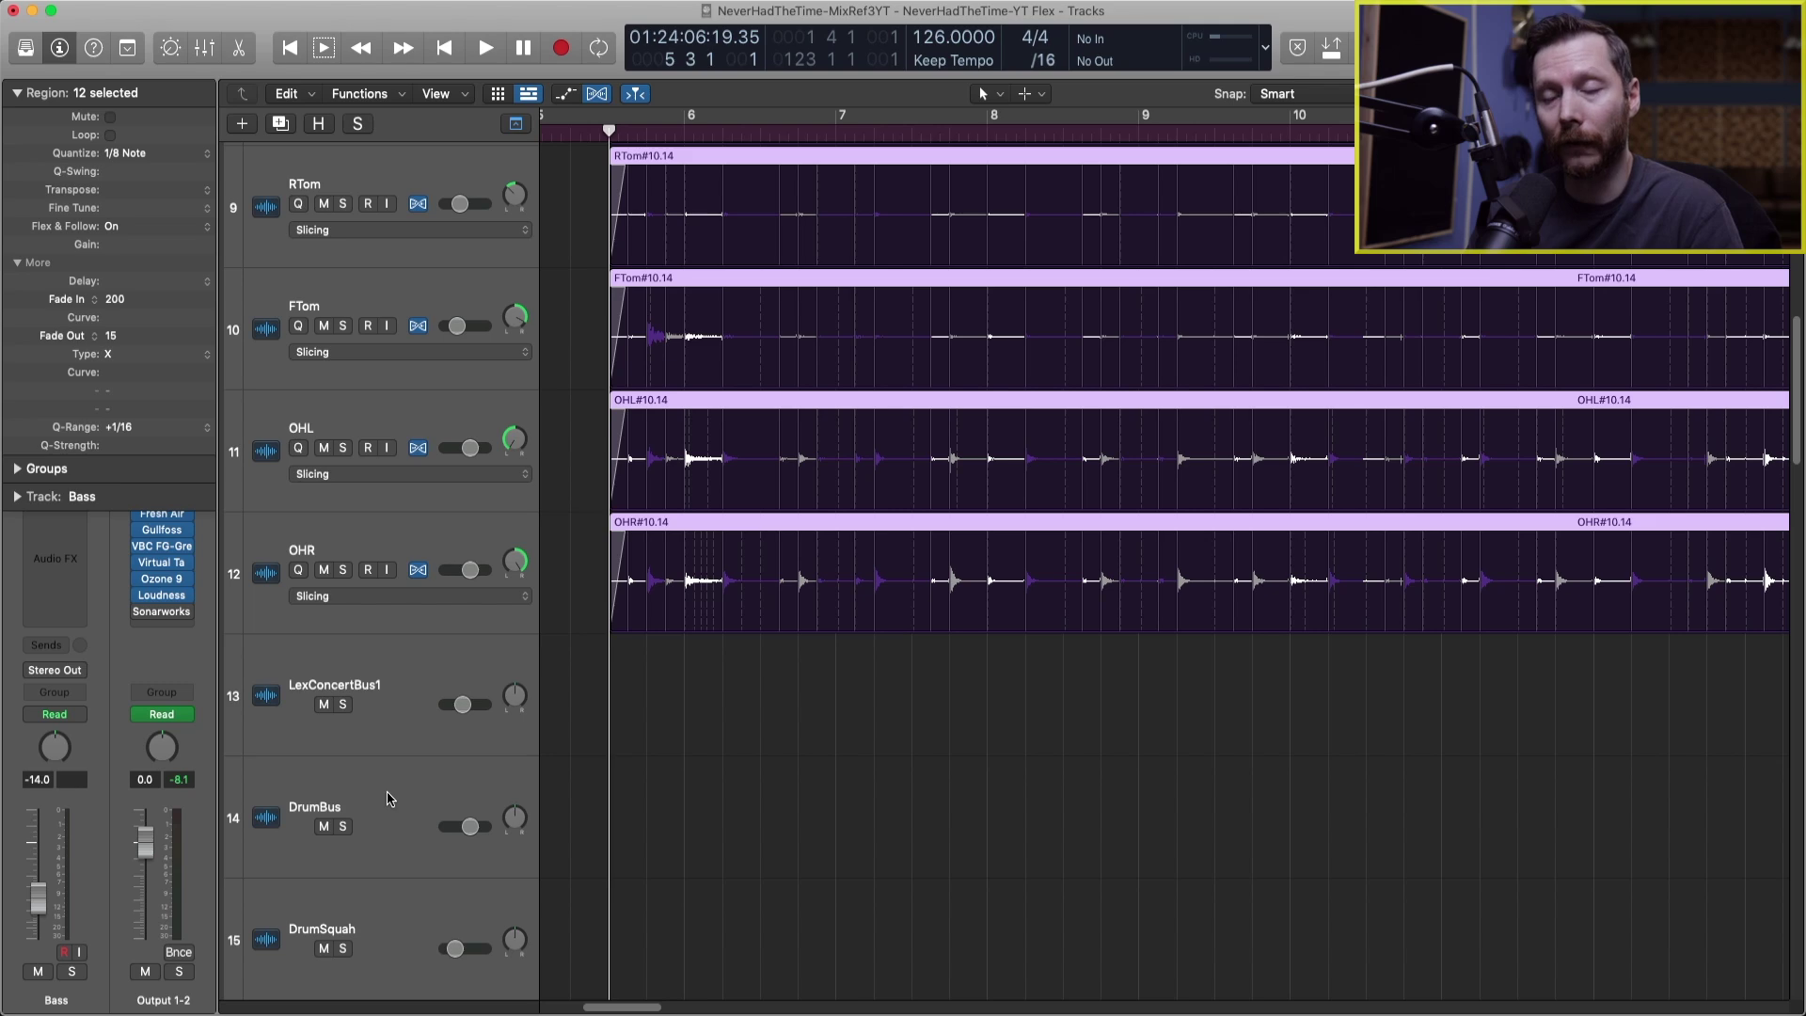
scroll(390, 797, "down", 15)
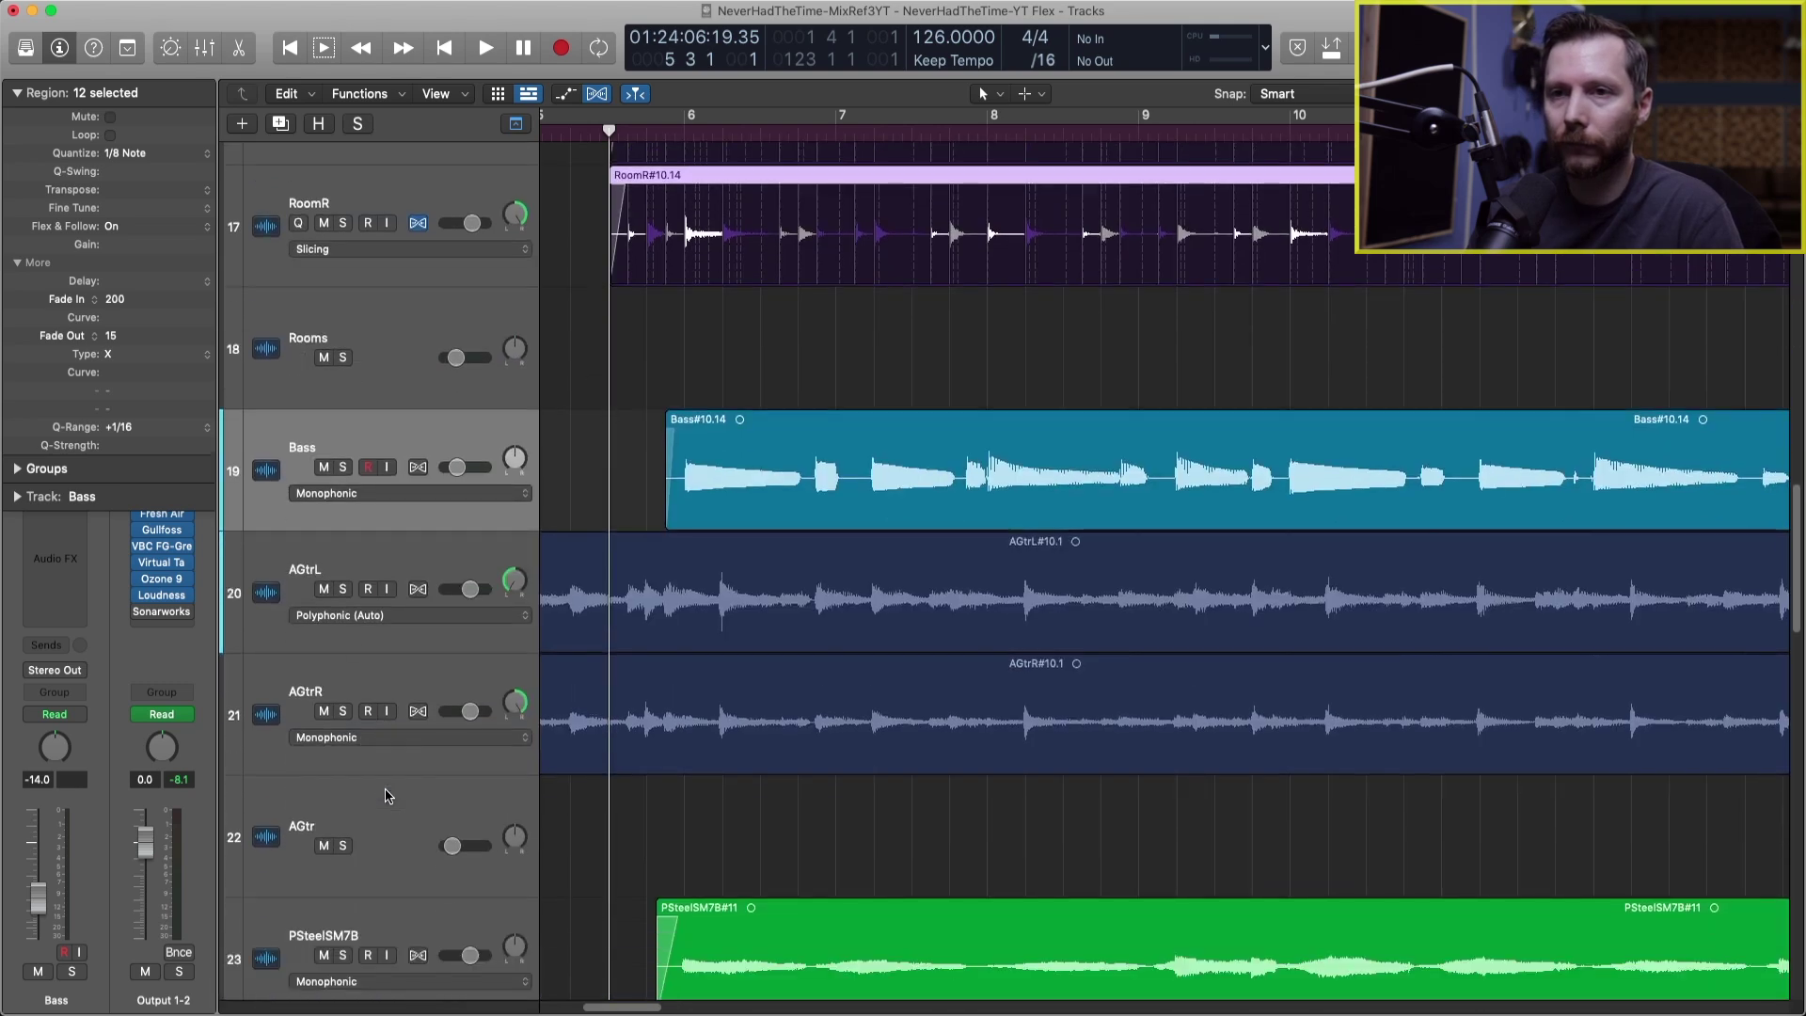
left_click(343, 588)
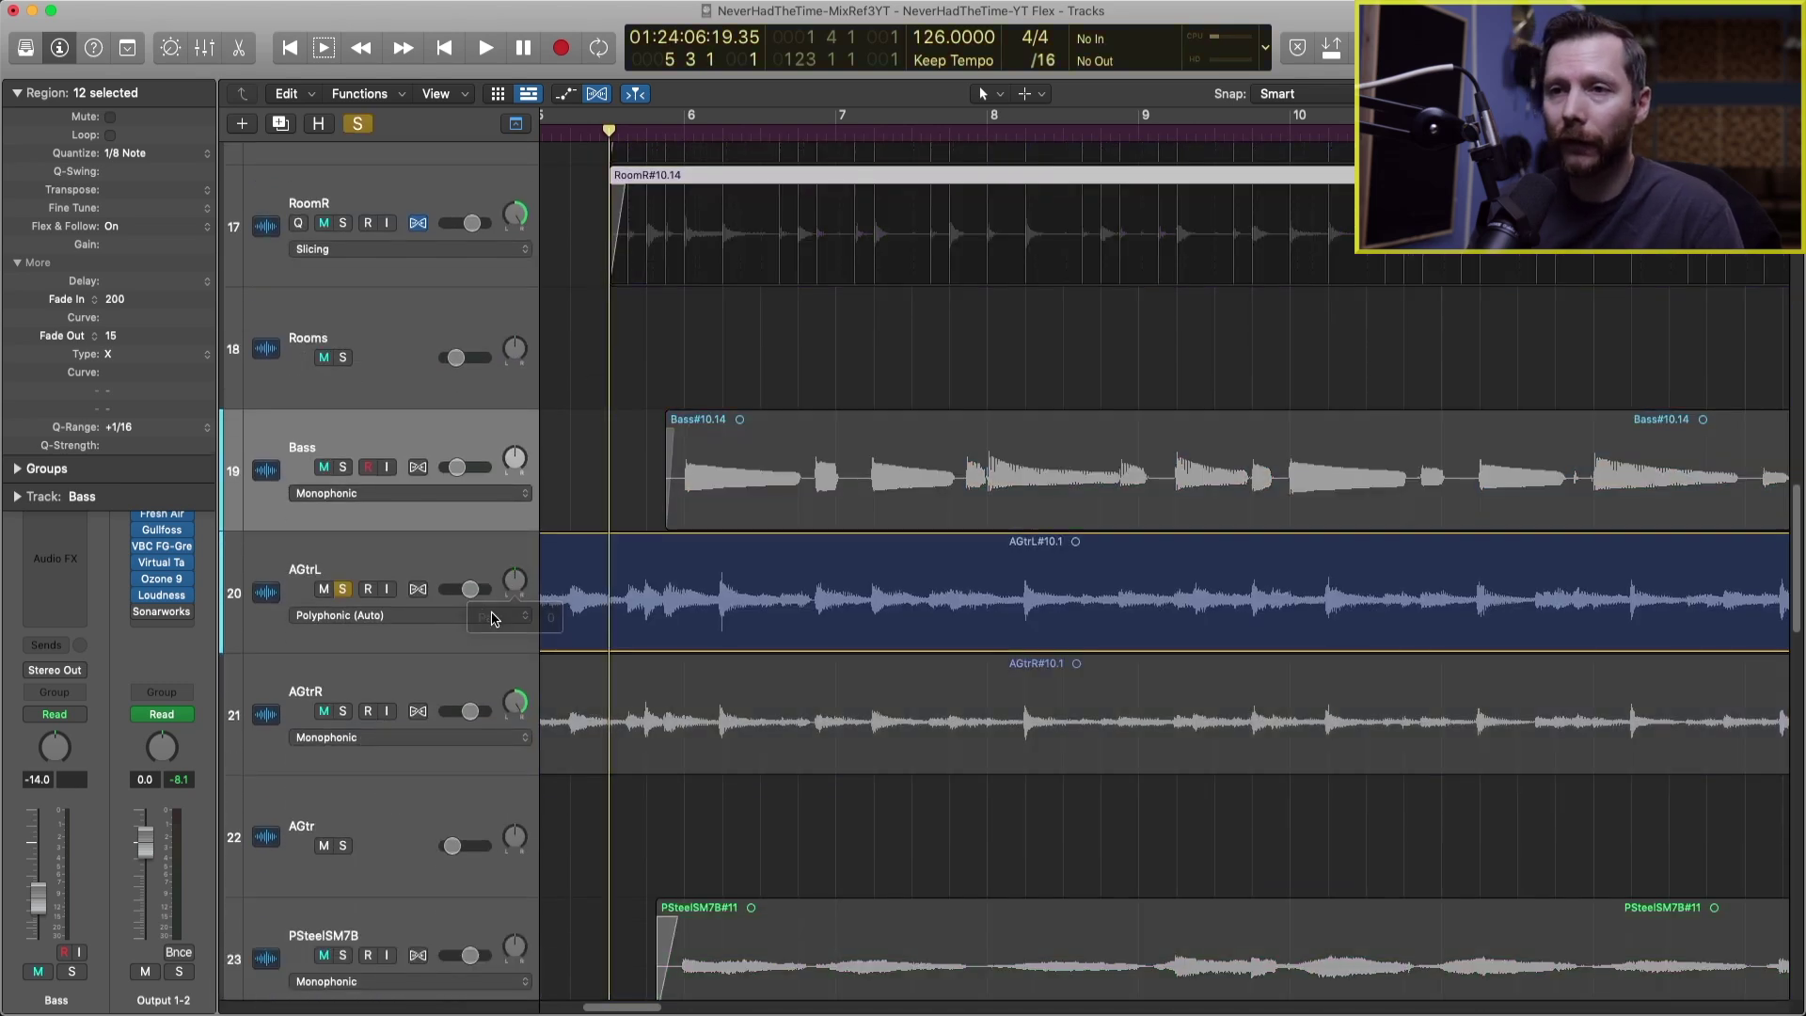
left_click(490, 618)
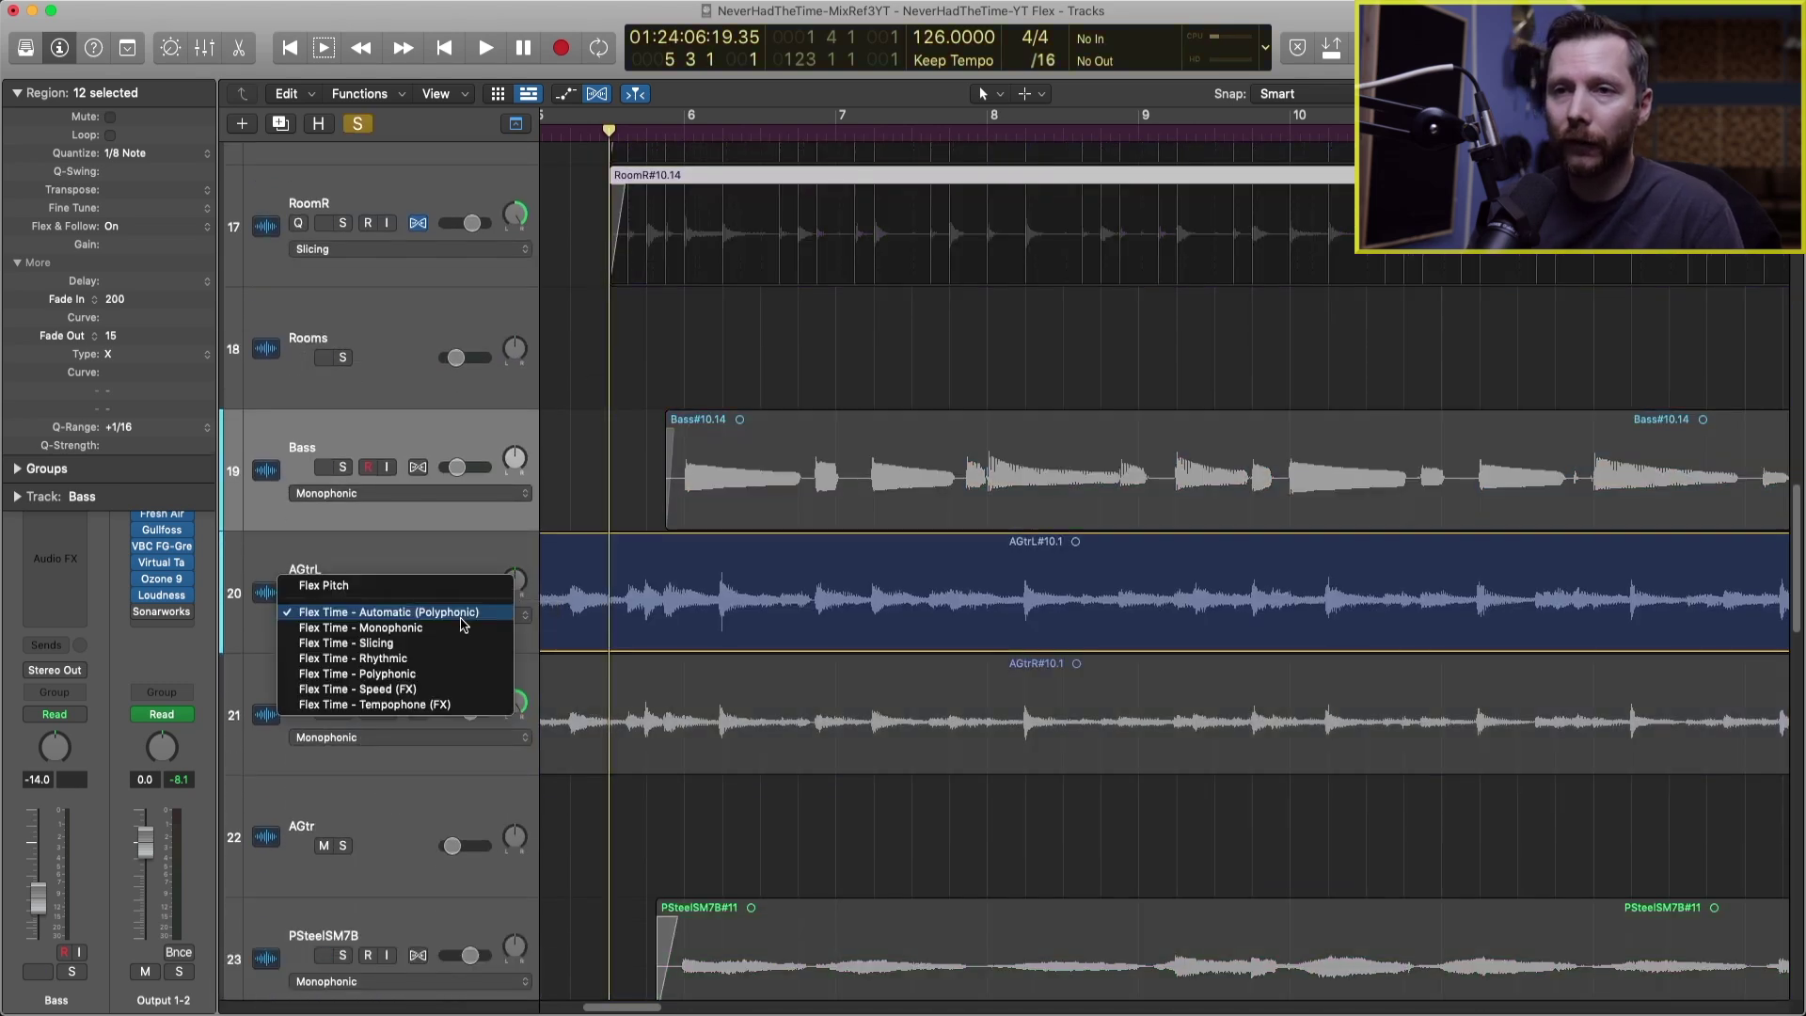
left_click(450, 675)
Play back the soloed acoustic guitar, then select only the AGtrL region.
scroll(652, 588, "left", 8)
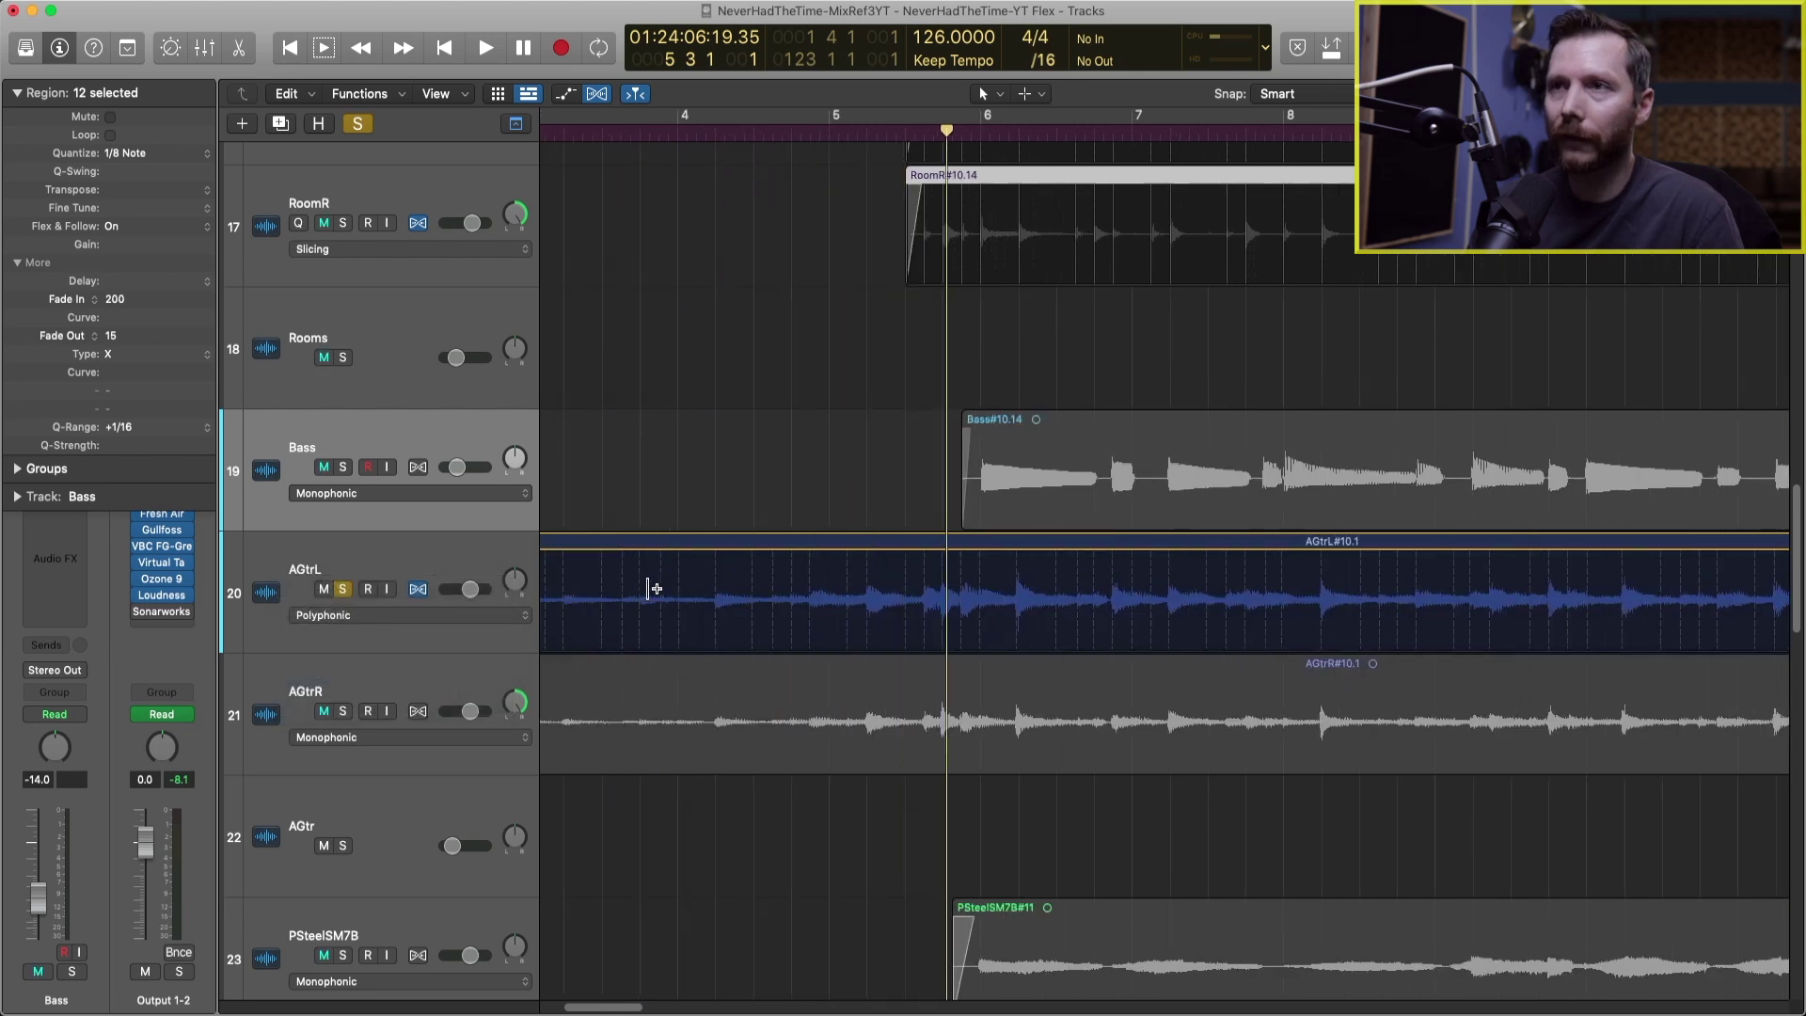
scroll(653, 585, "left", 3)
scroll(822, 512, "right", 5)
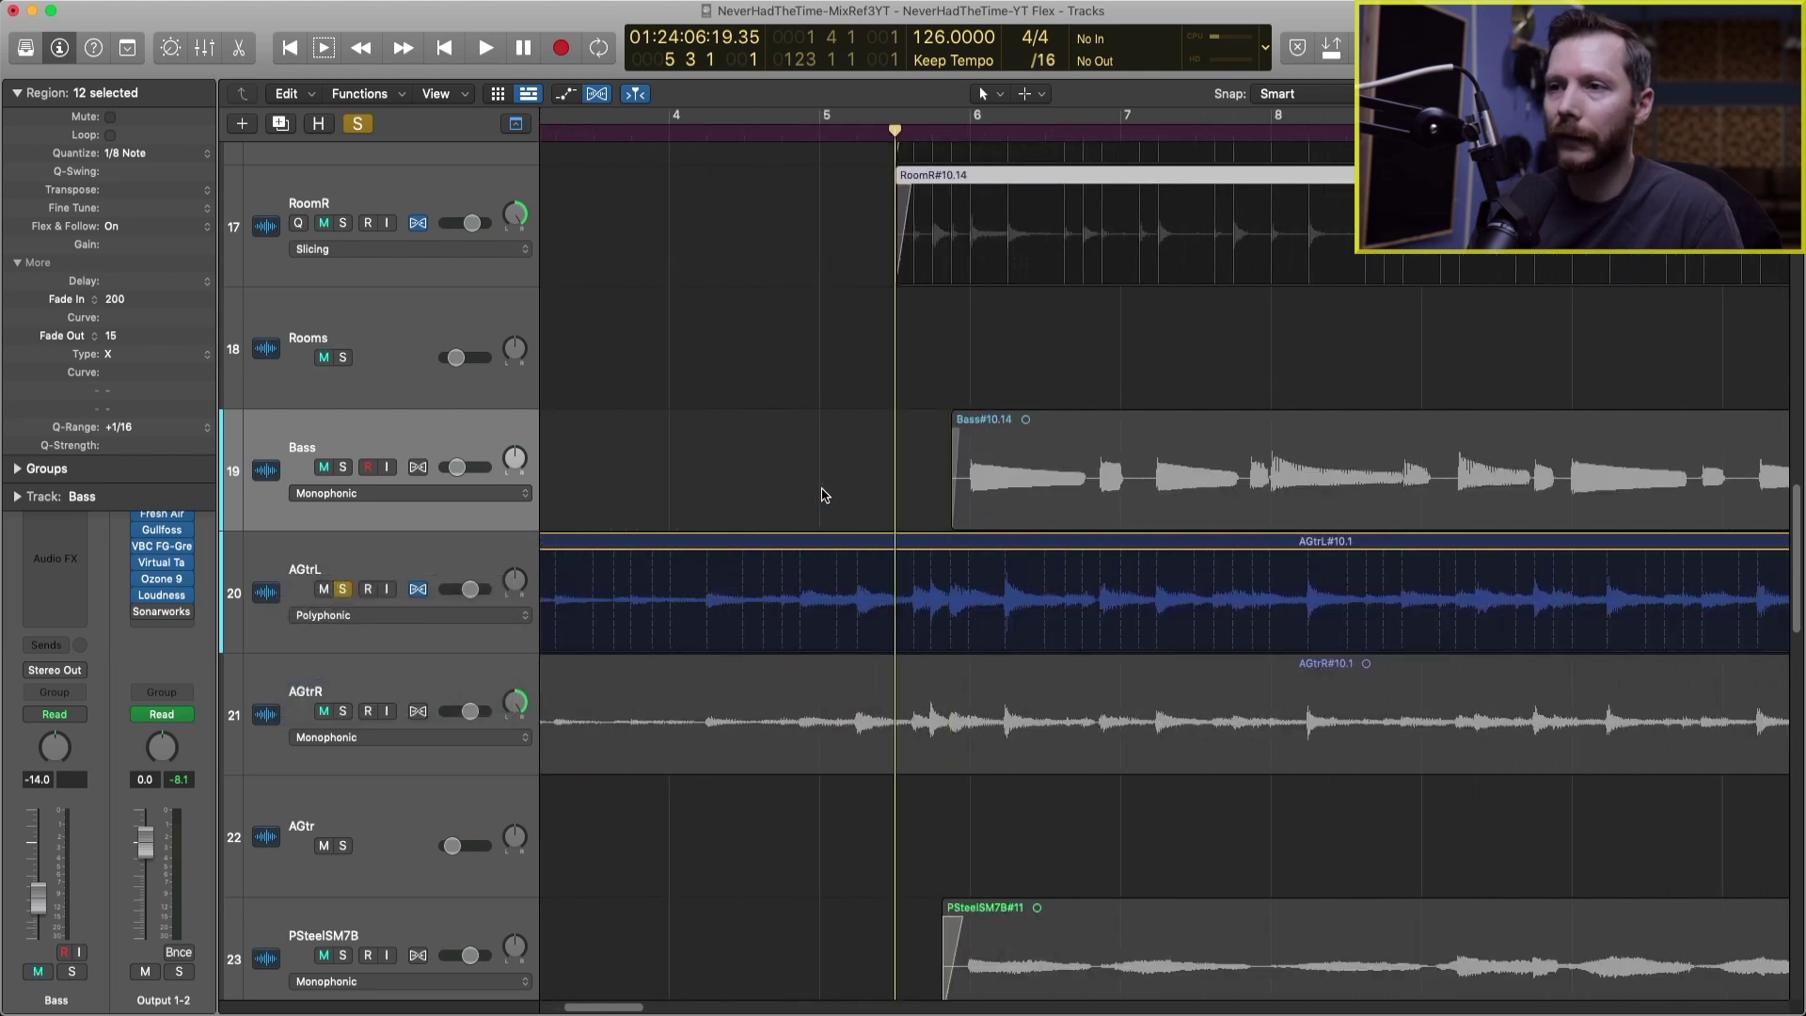
key("space")
scroll(824, 492, "right", 5)
scroll(824, 493, "right", 3)
scroll(824, 493, "left", 5)
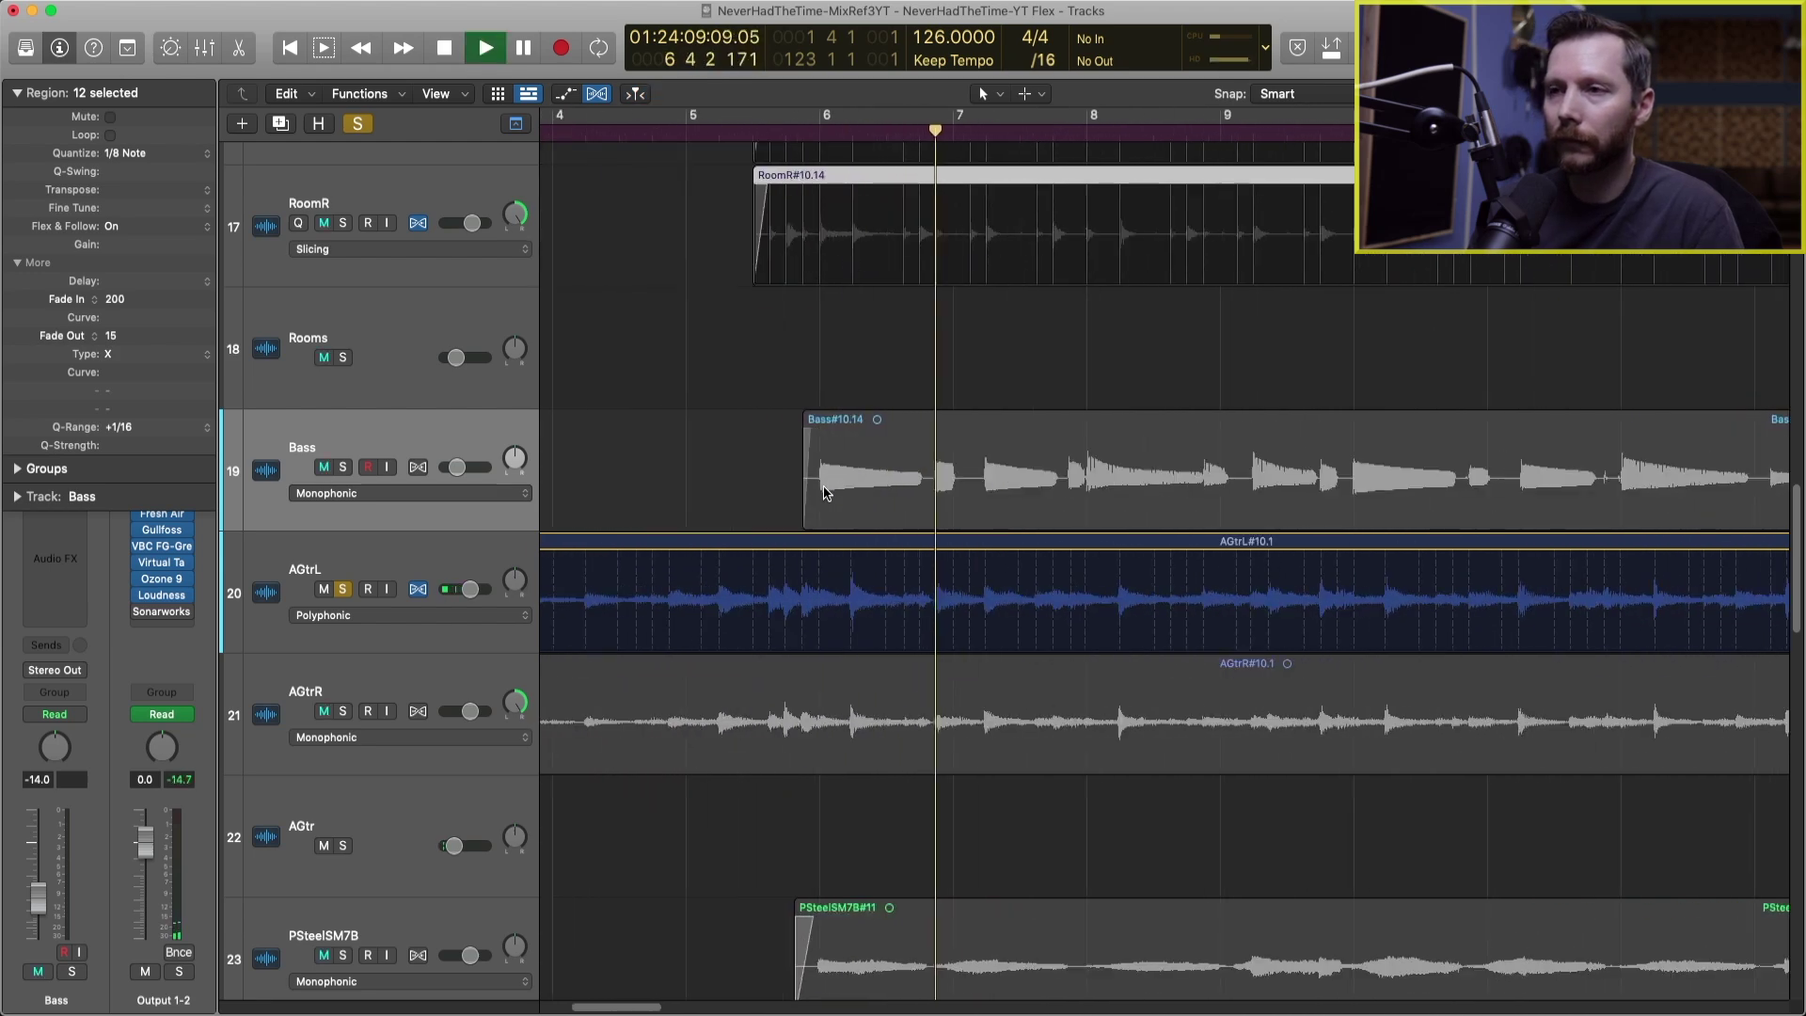
scroll(823, 493, "down", 1)
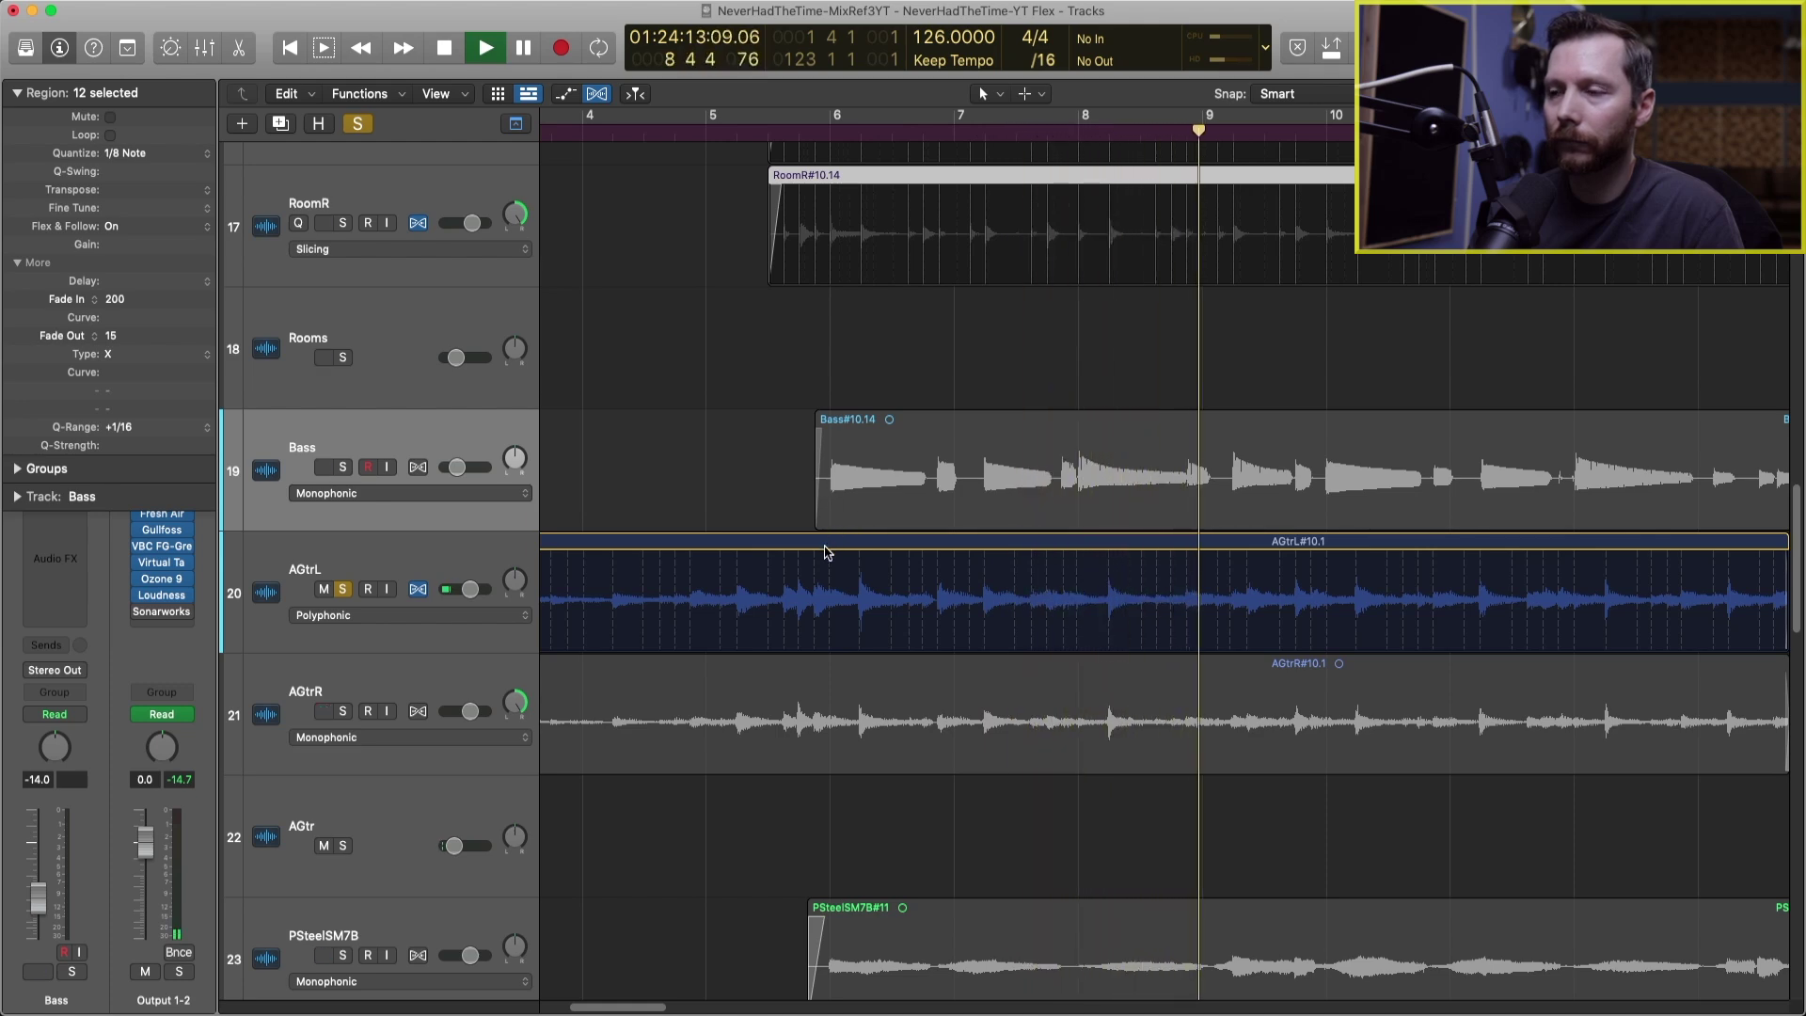
key("space")
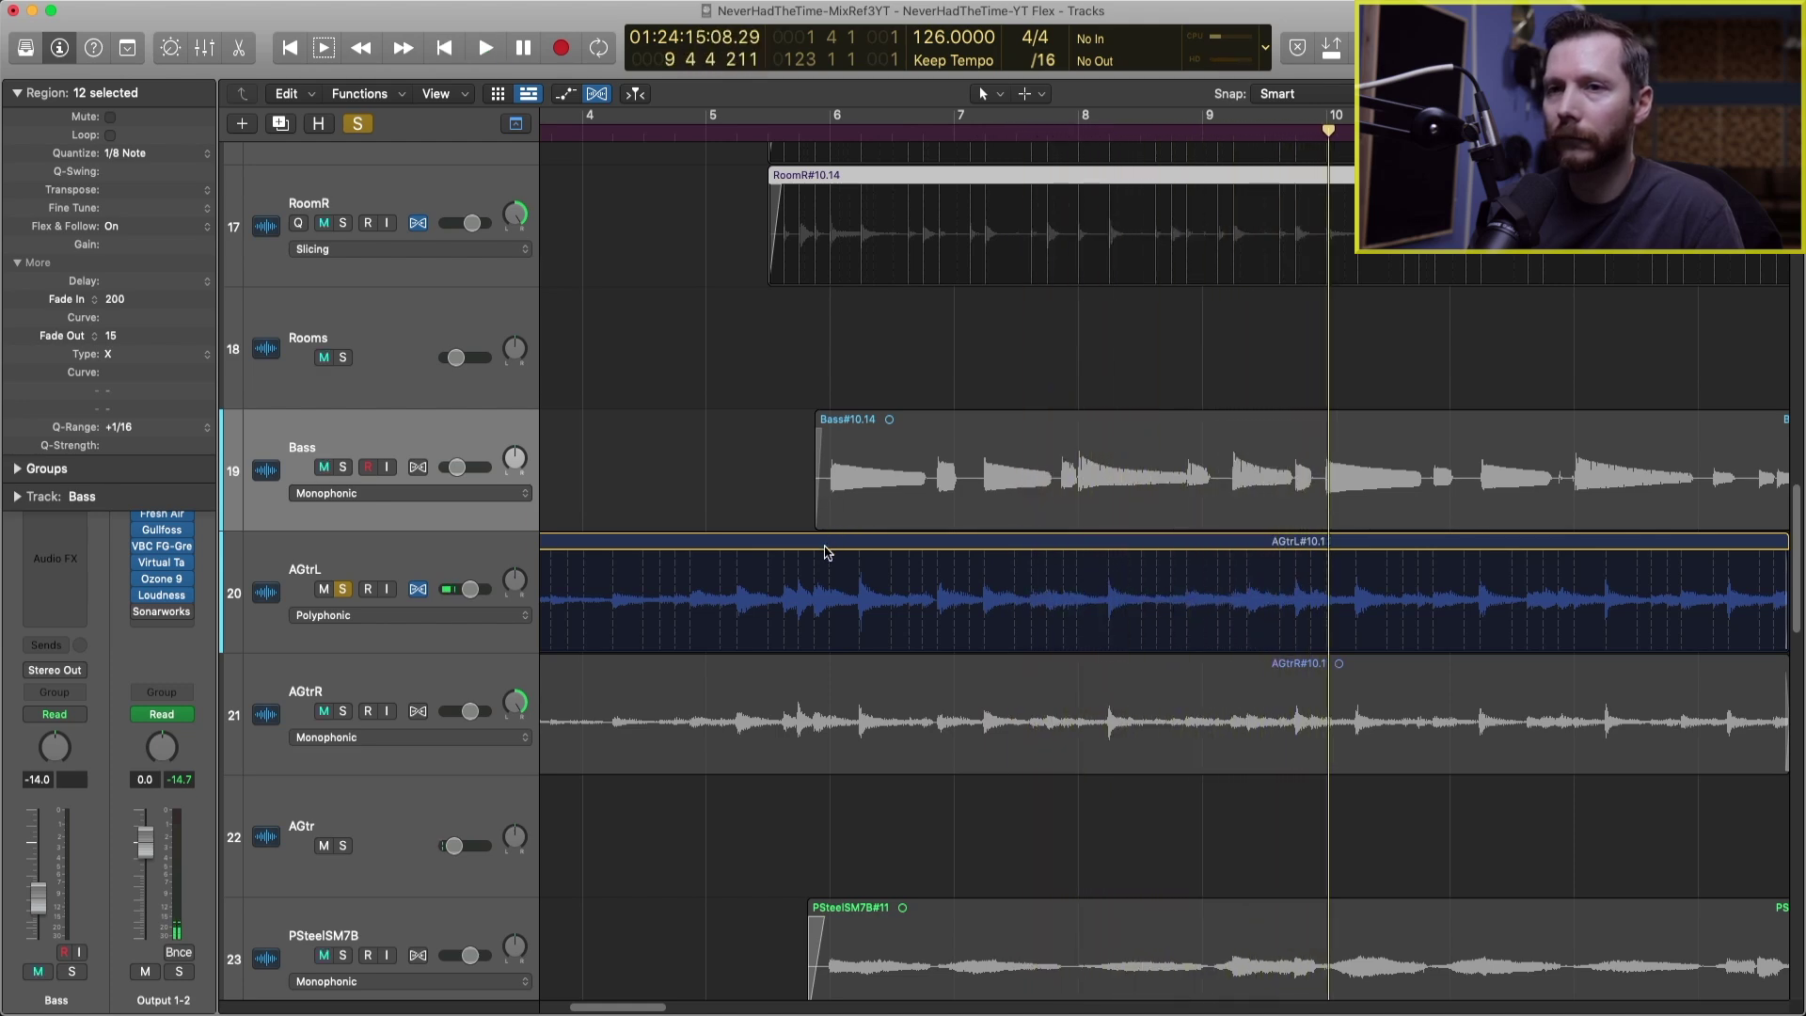
left_click(825, 552)
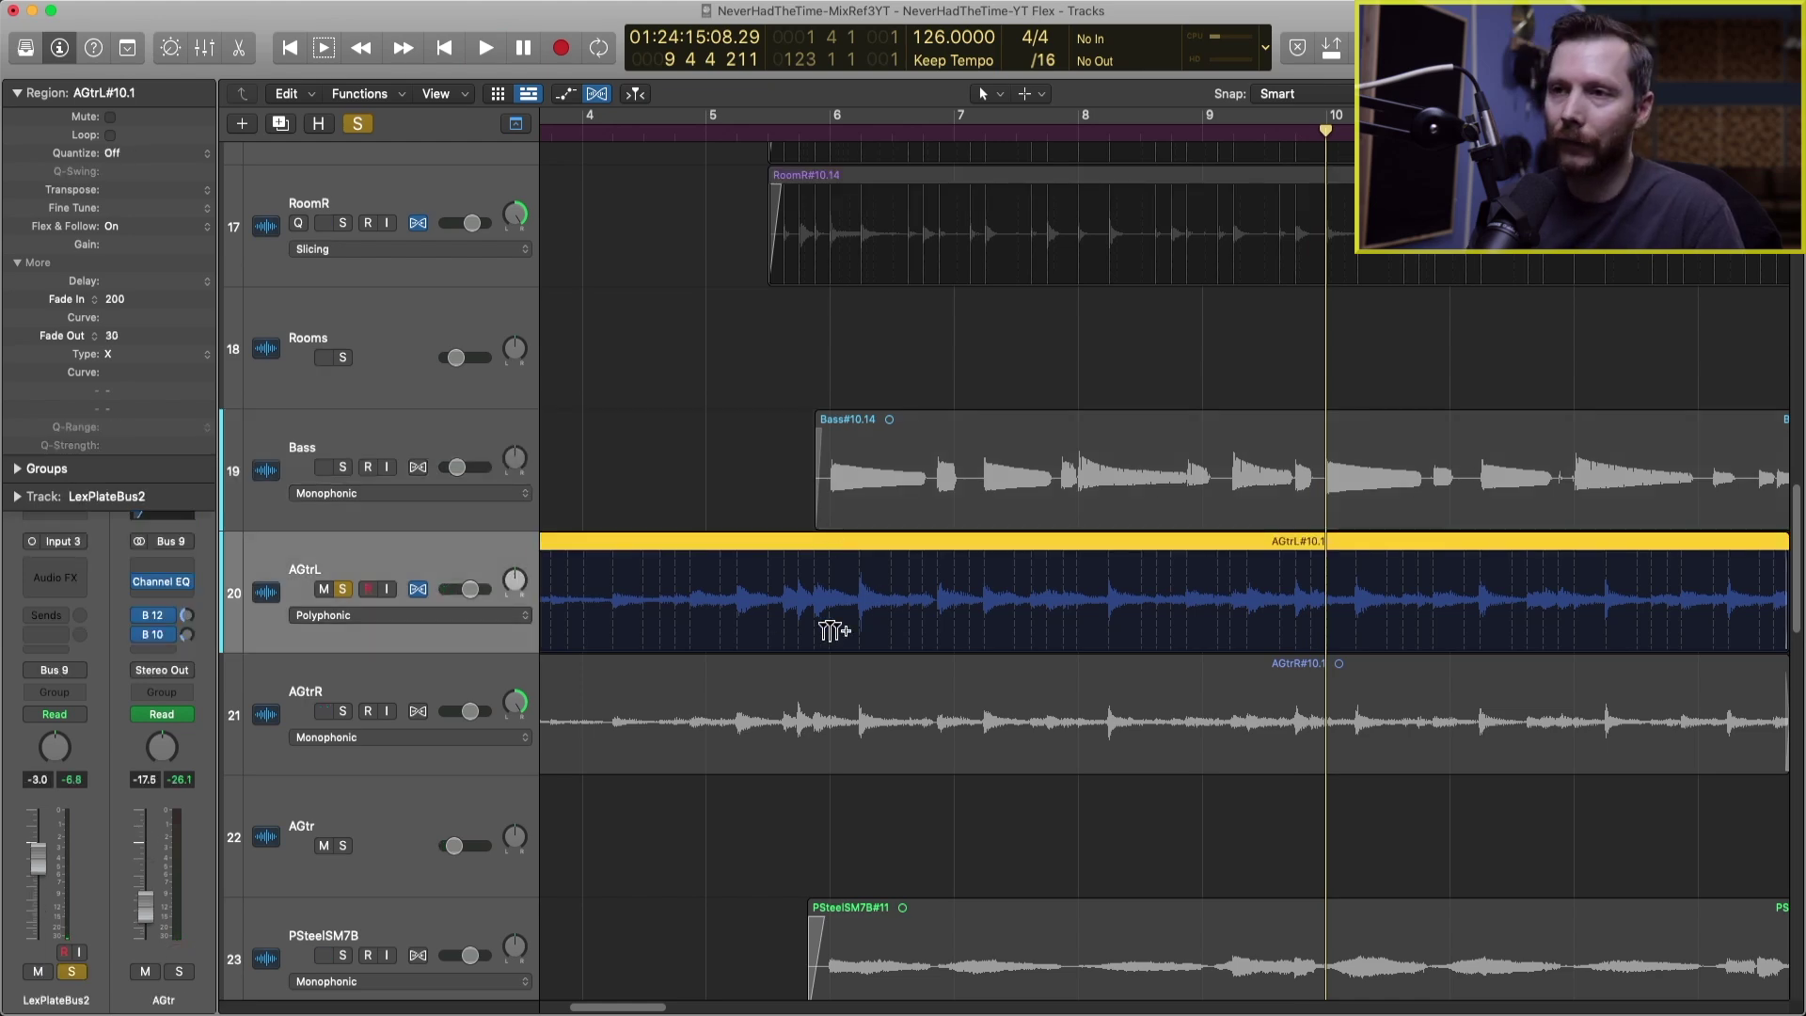
Set the AGtrL region's Quantize to 1/8 Note, then play from bar 5 and stop.
left_click(148, 155)
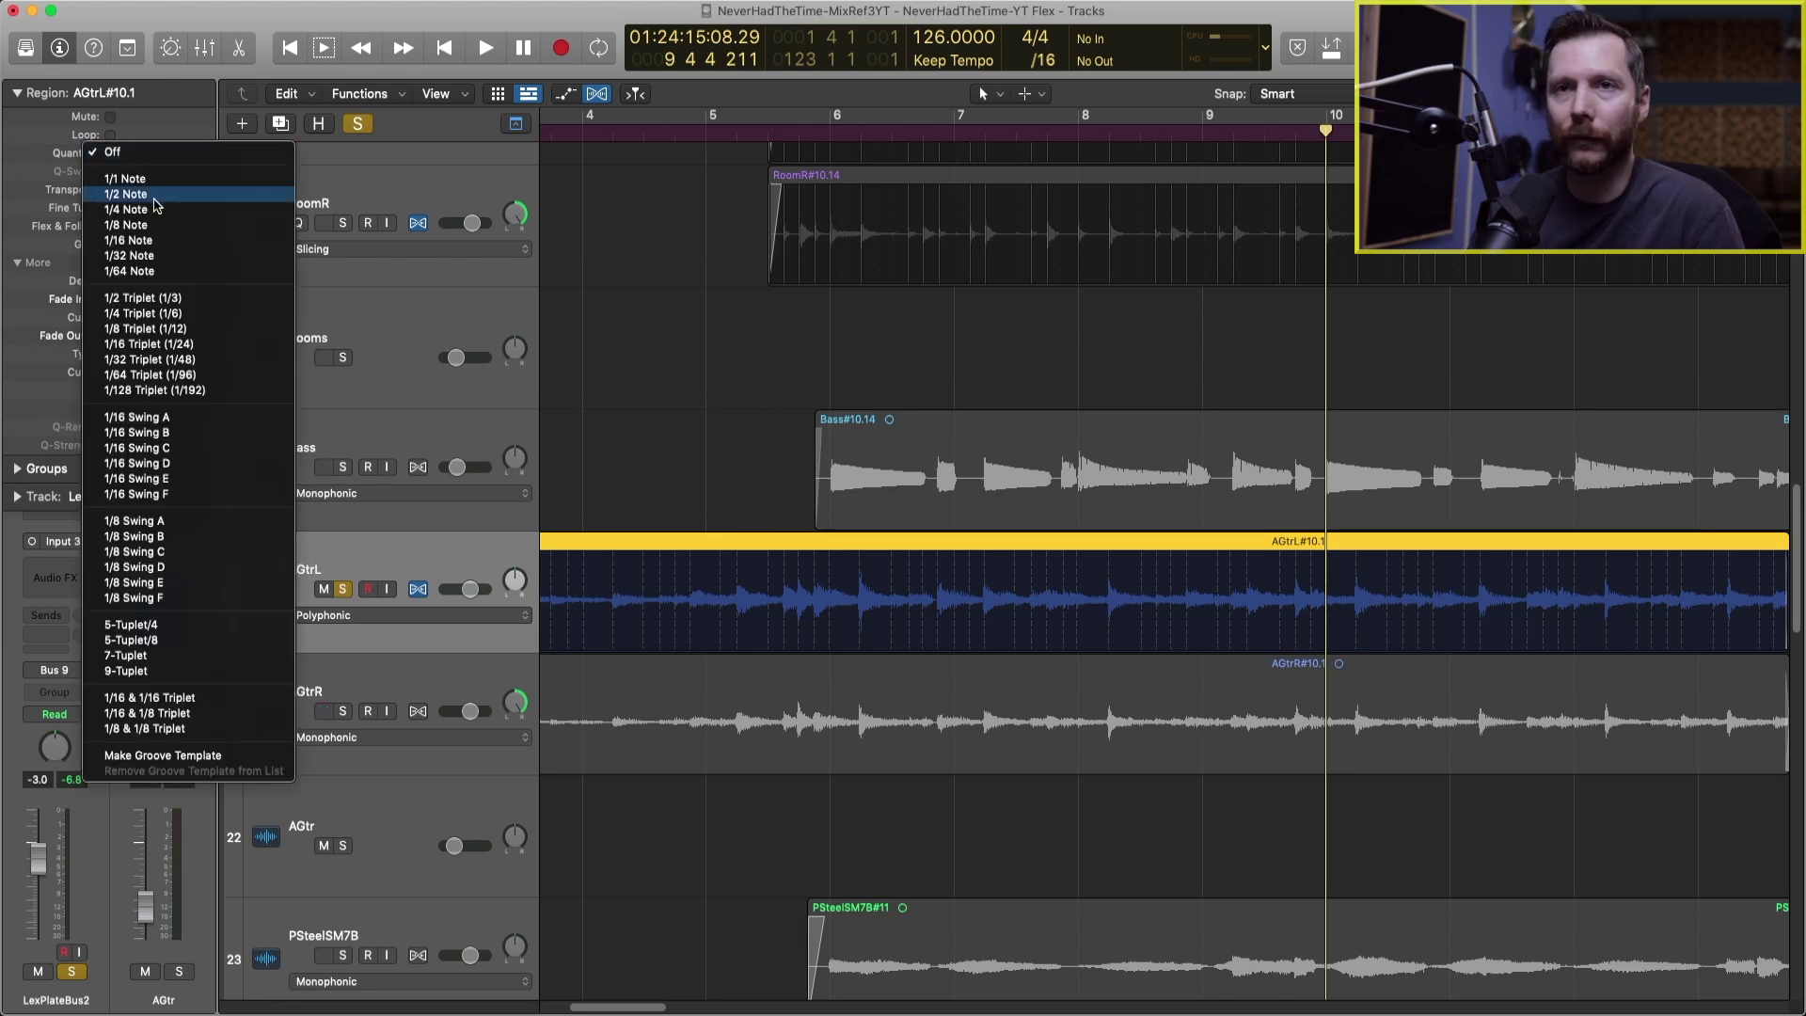
left_click(155, 225)
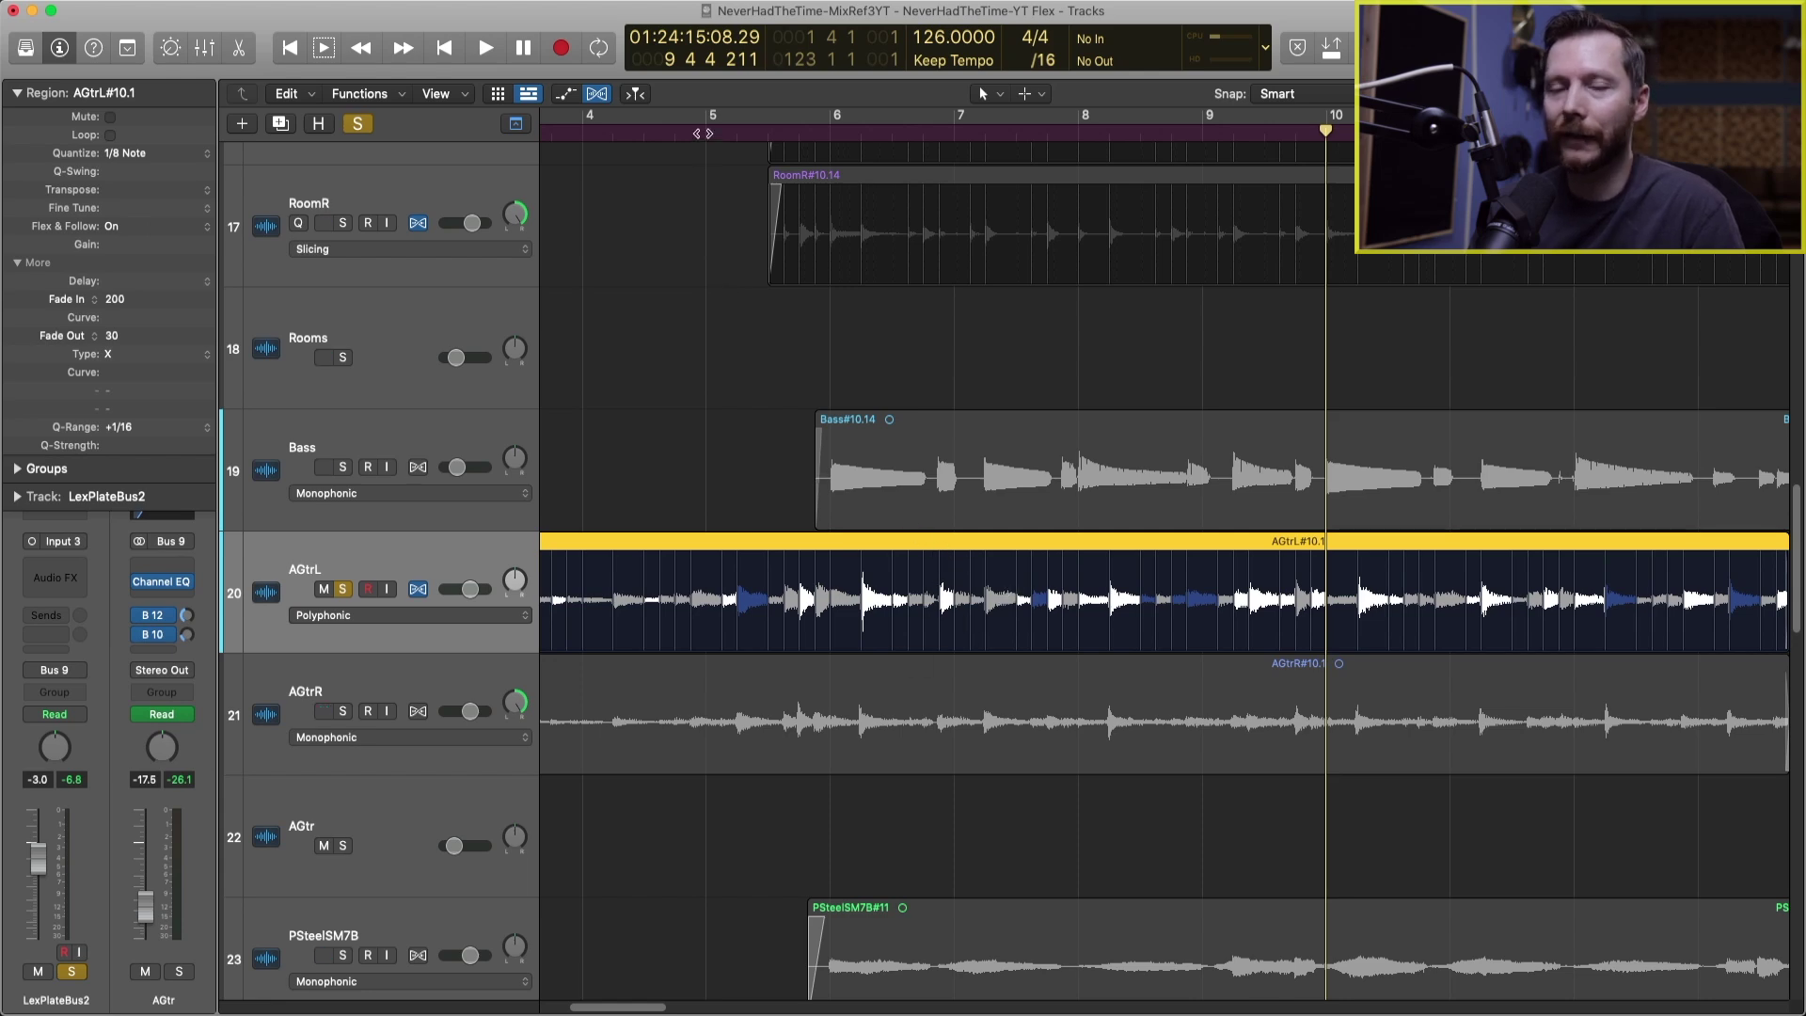
left_click(703, 133)
key("space")
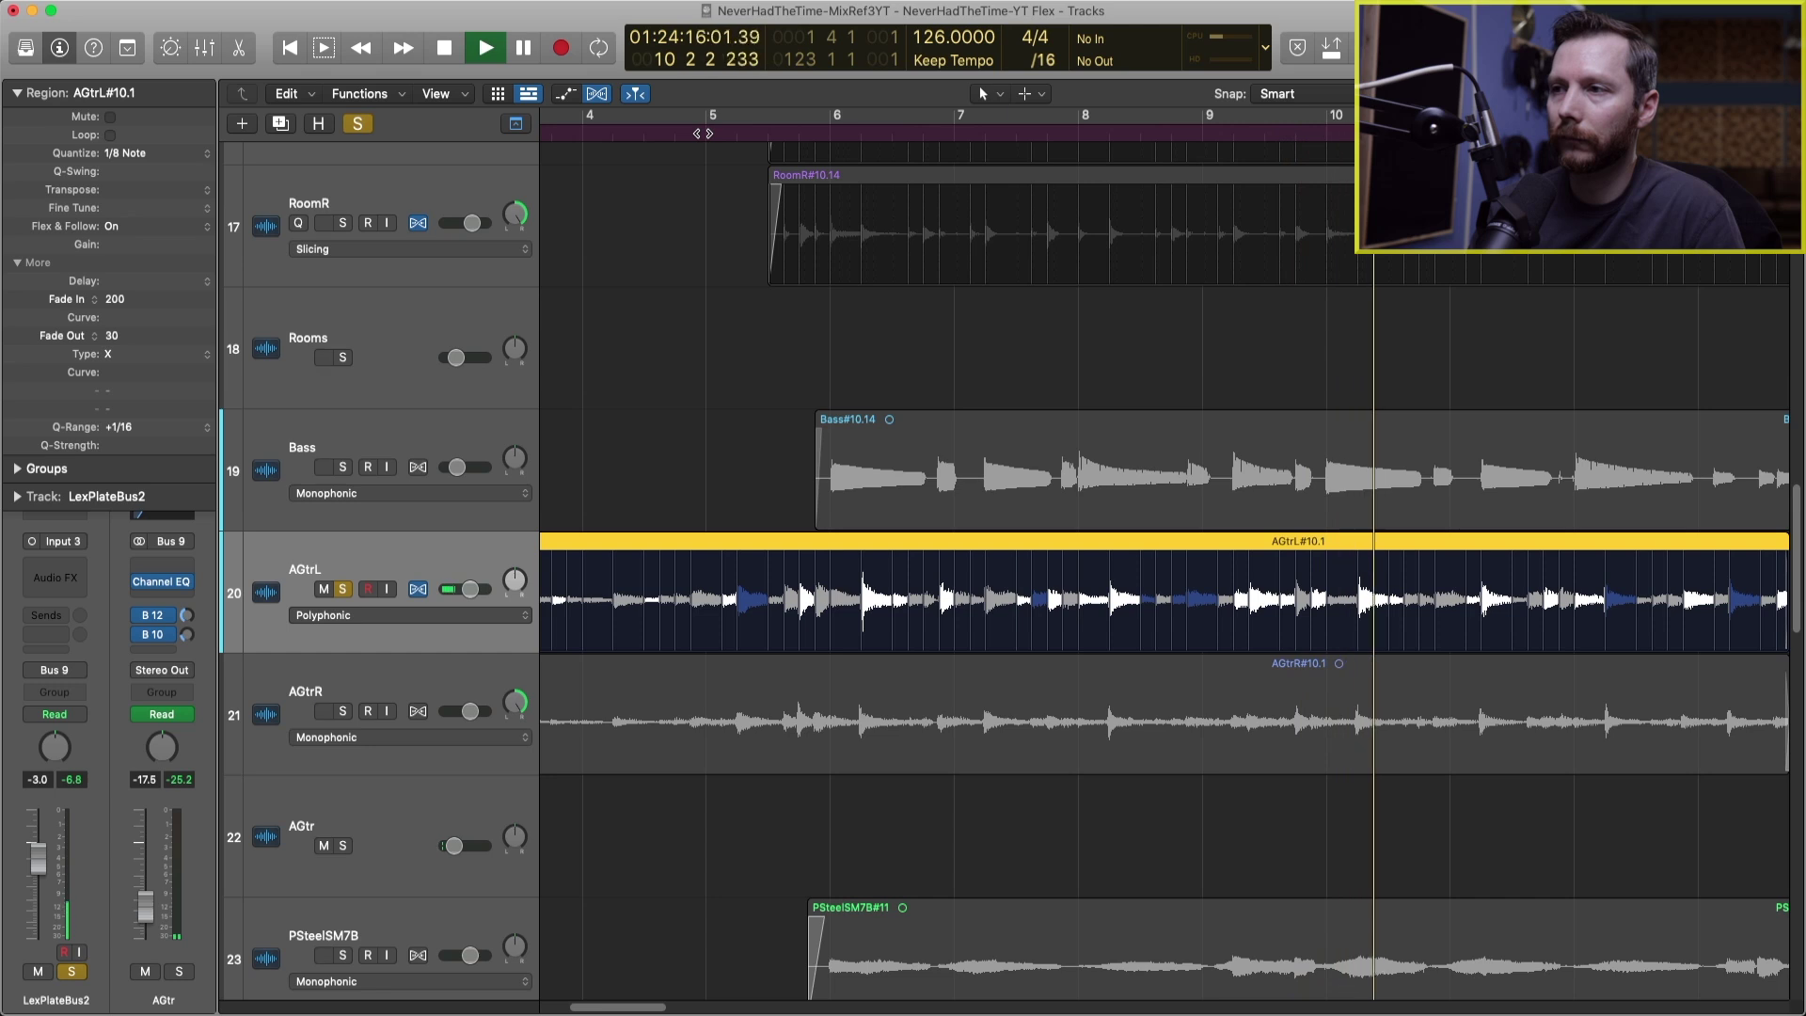
key("space")
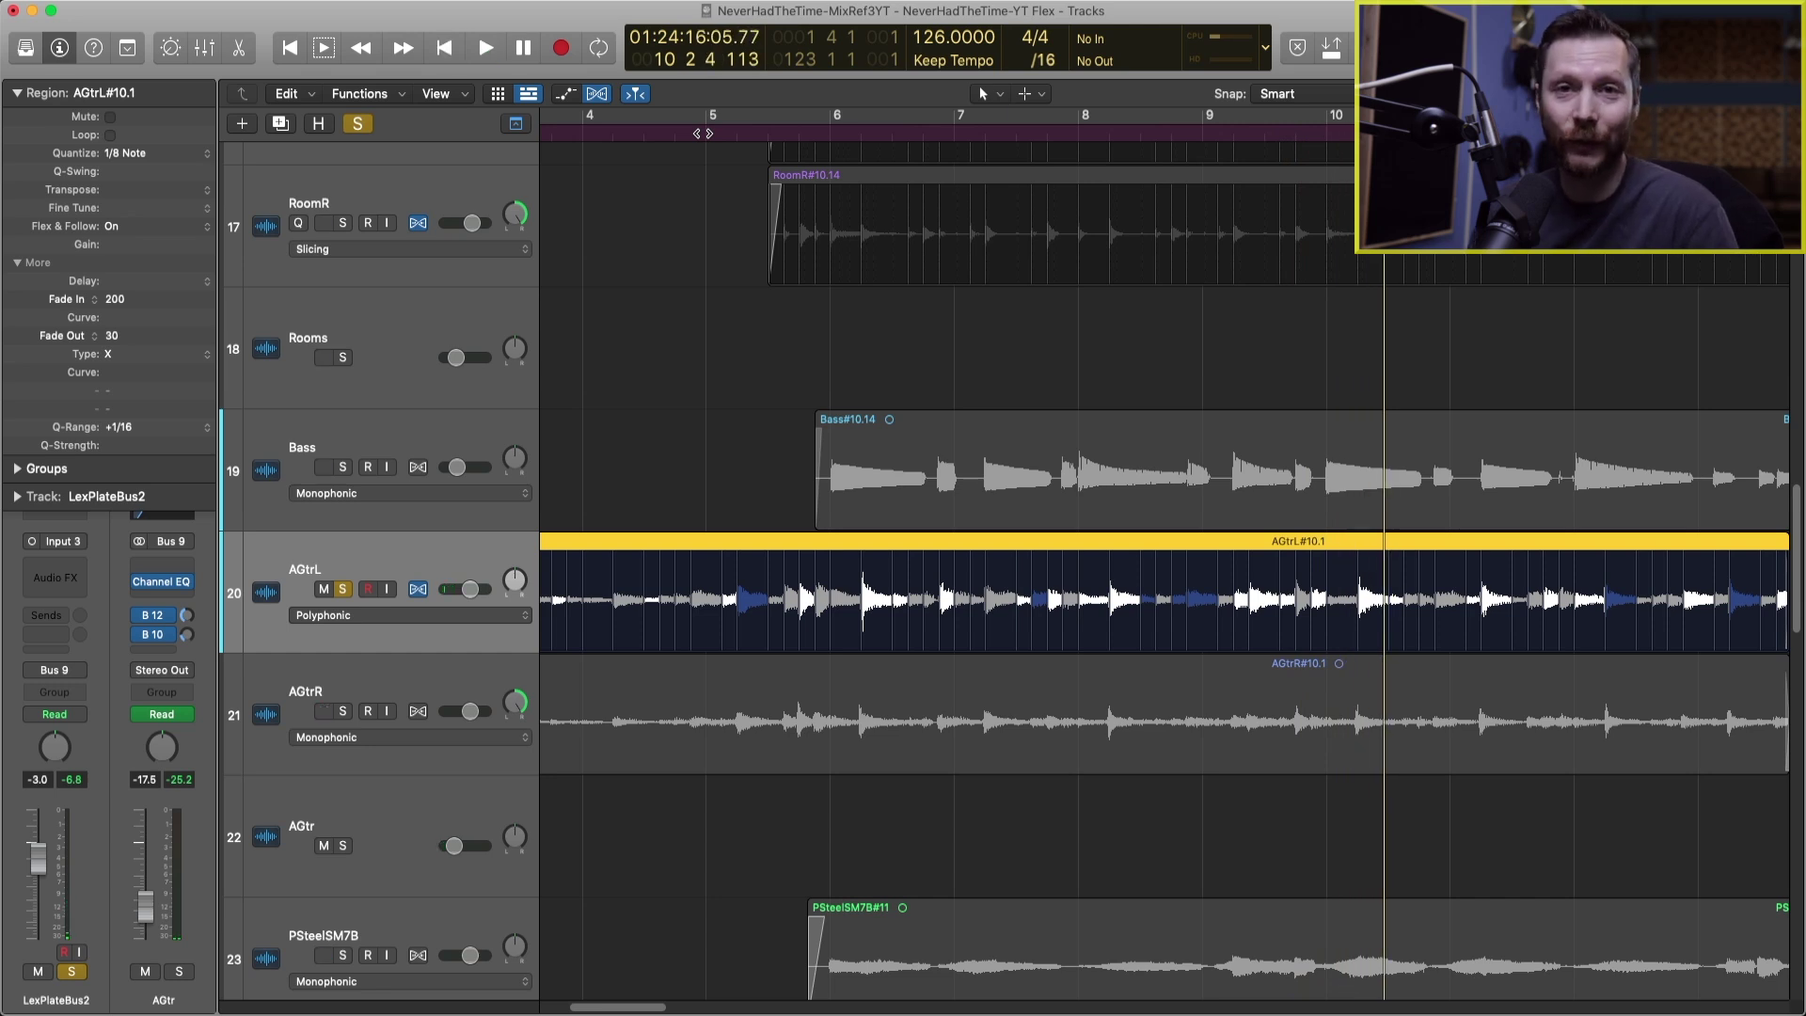
Switch AGtrL from Polyphonic to Flex Time - Speed (FX), then play from bar 5 and stop.
left_click(497, 621)
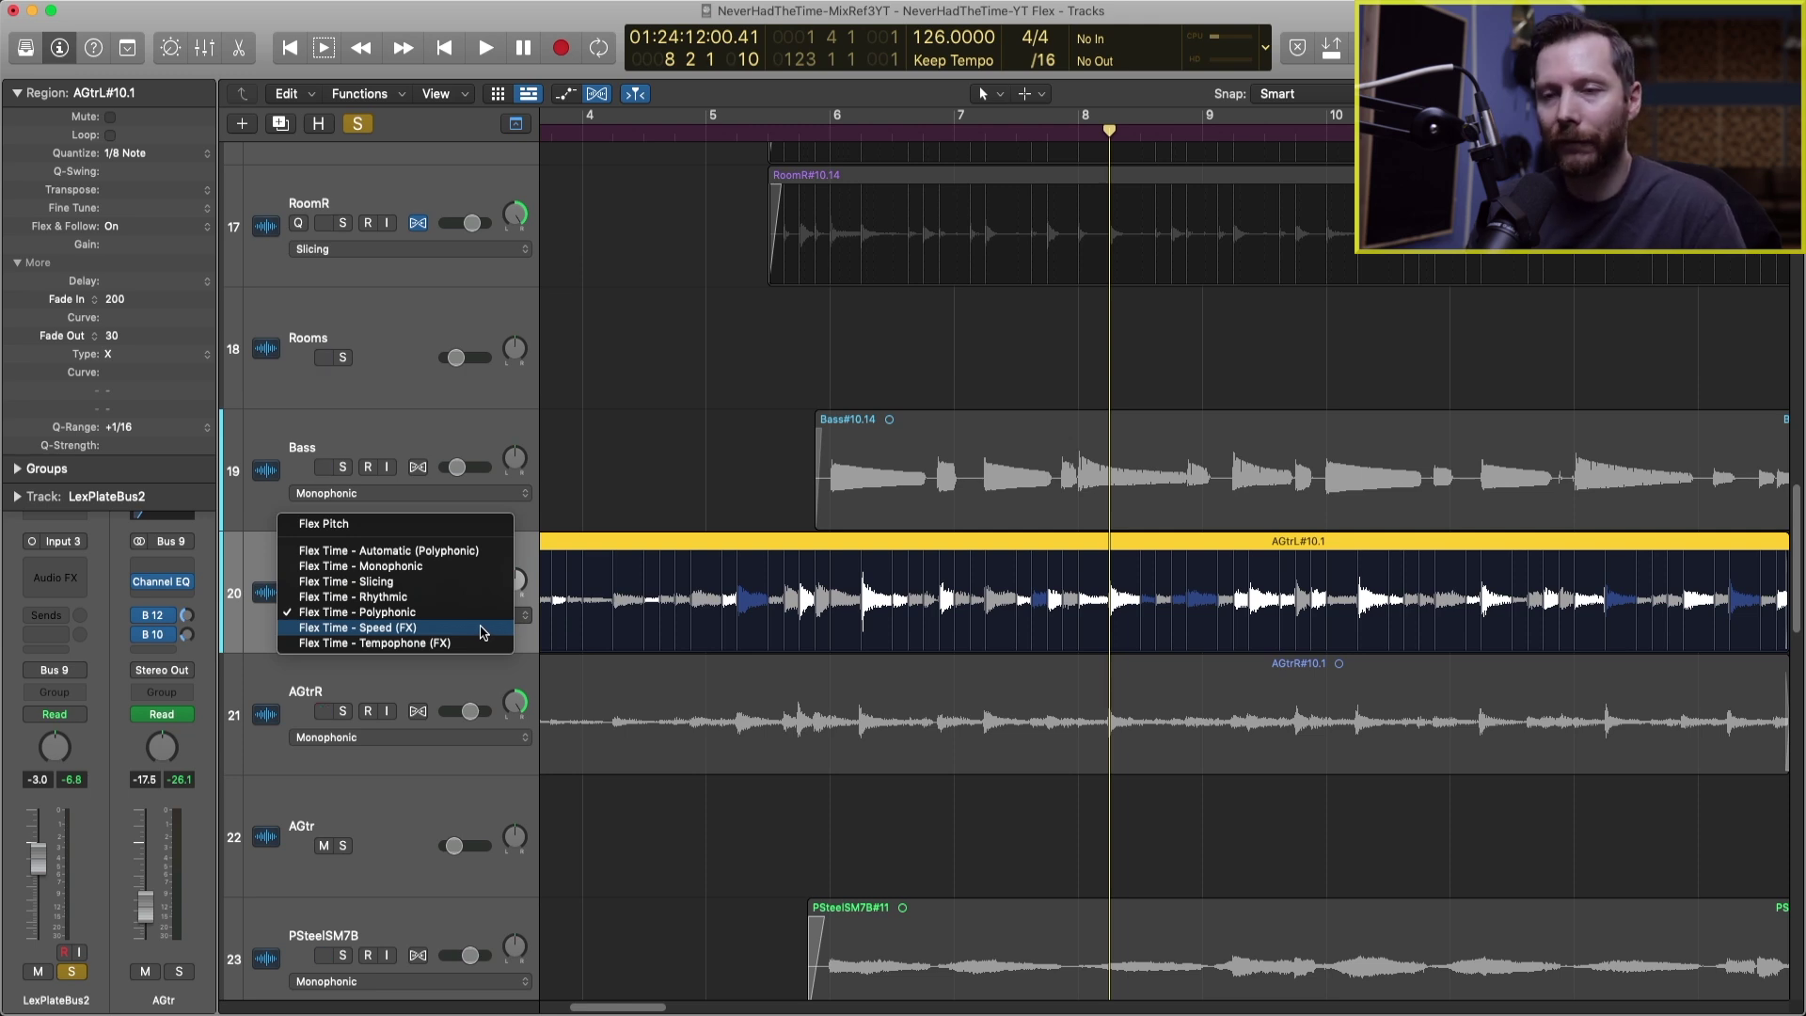
left_click(483, 628)
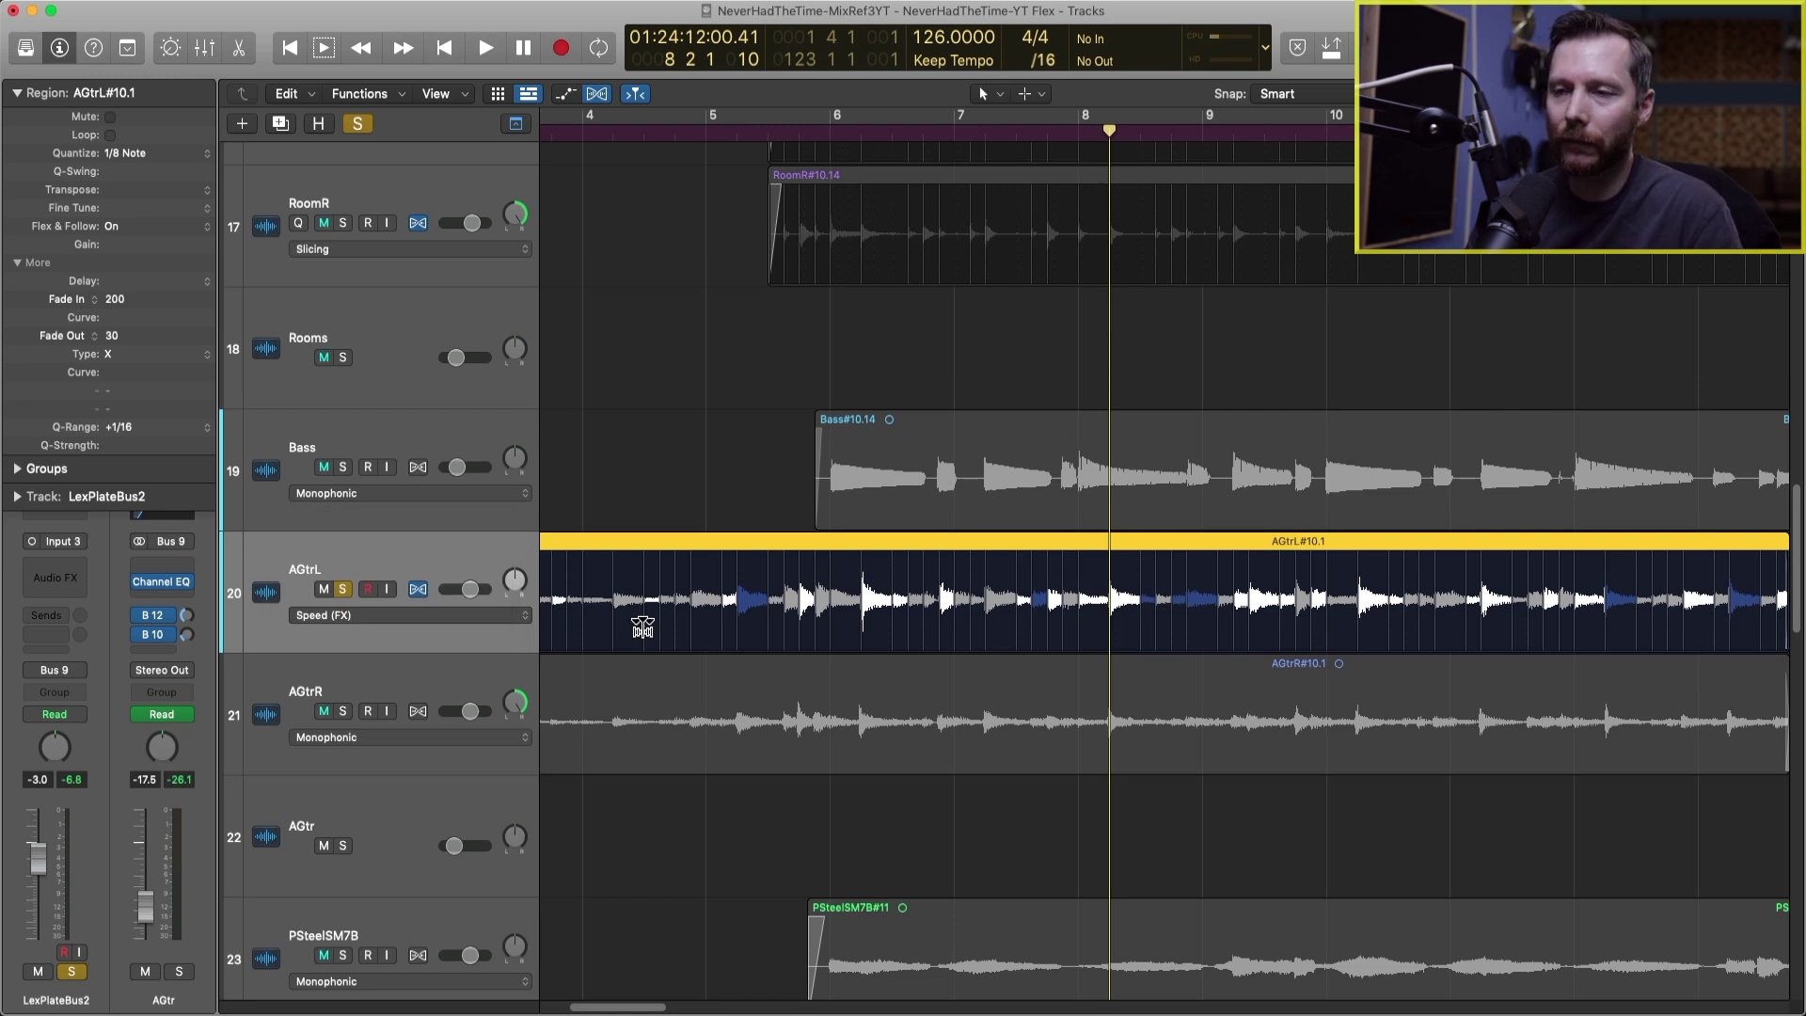
left_click(667, 133)
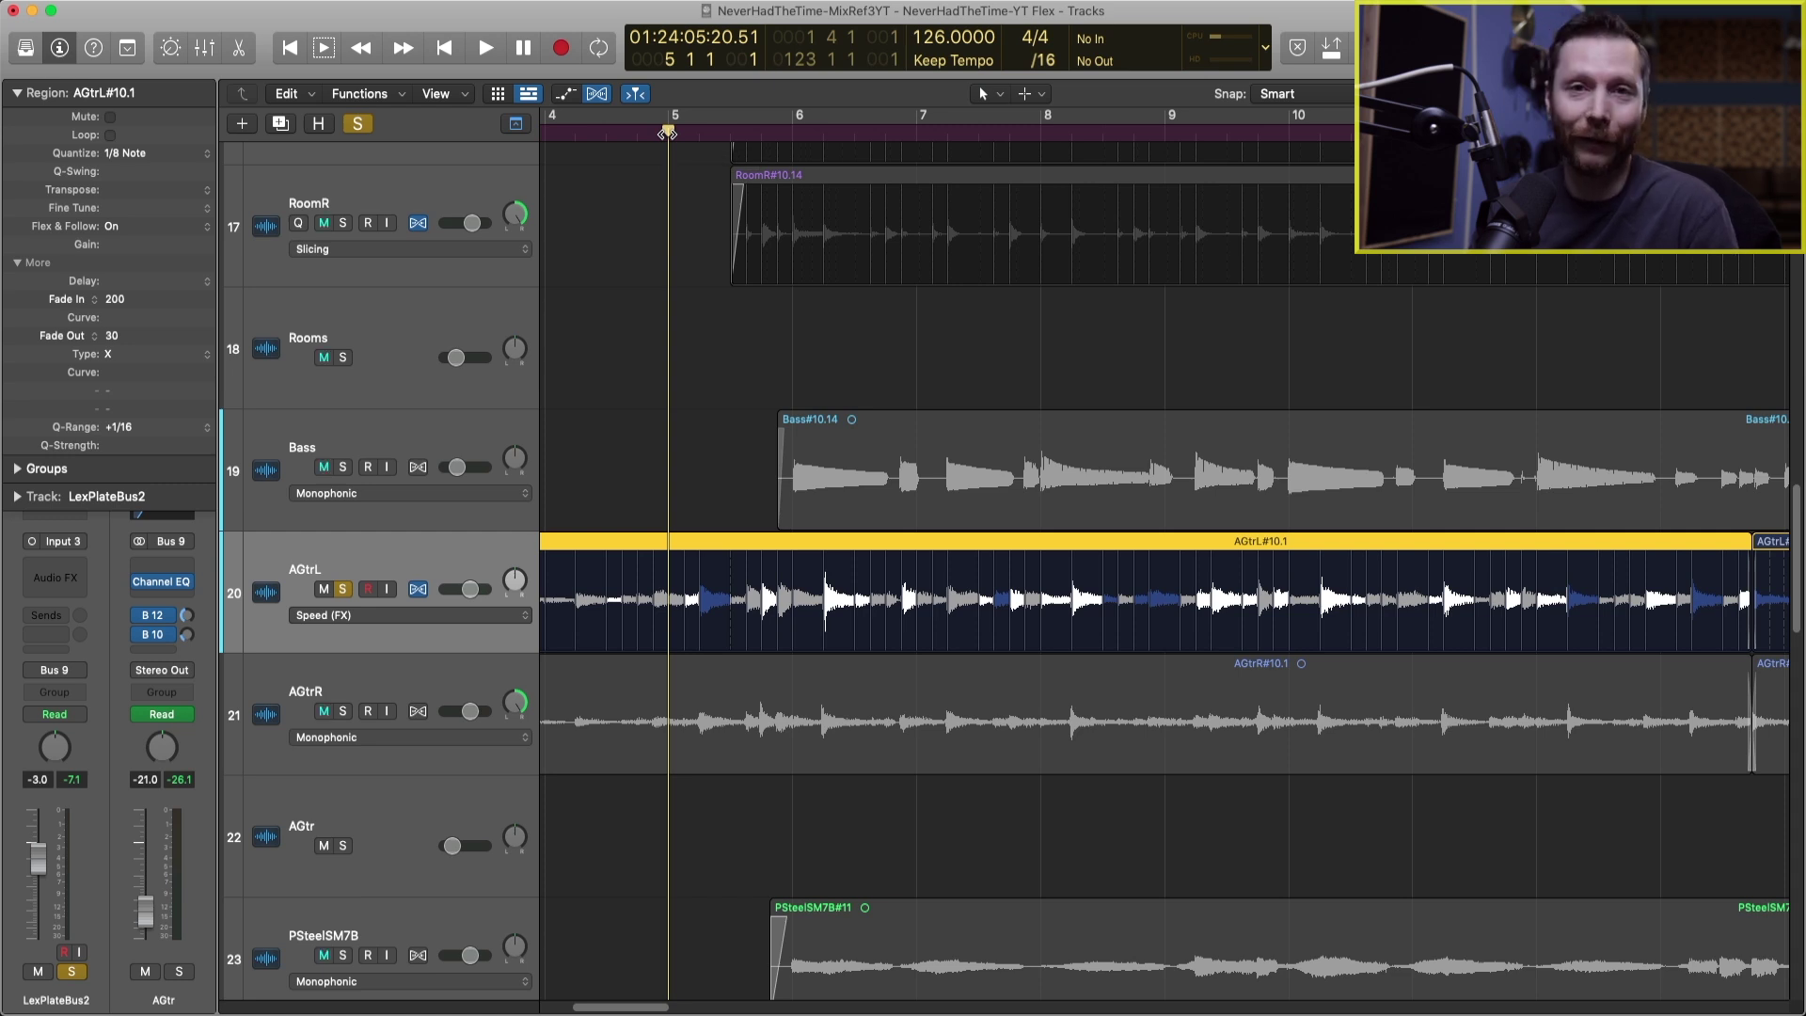
key("space")
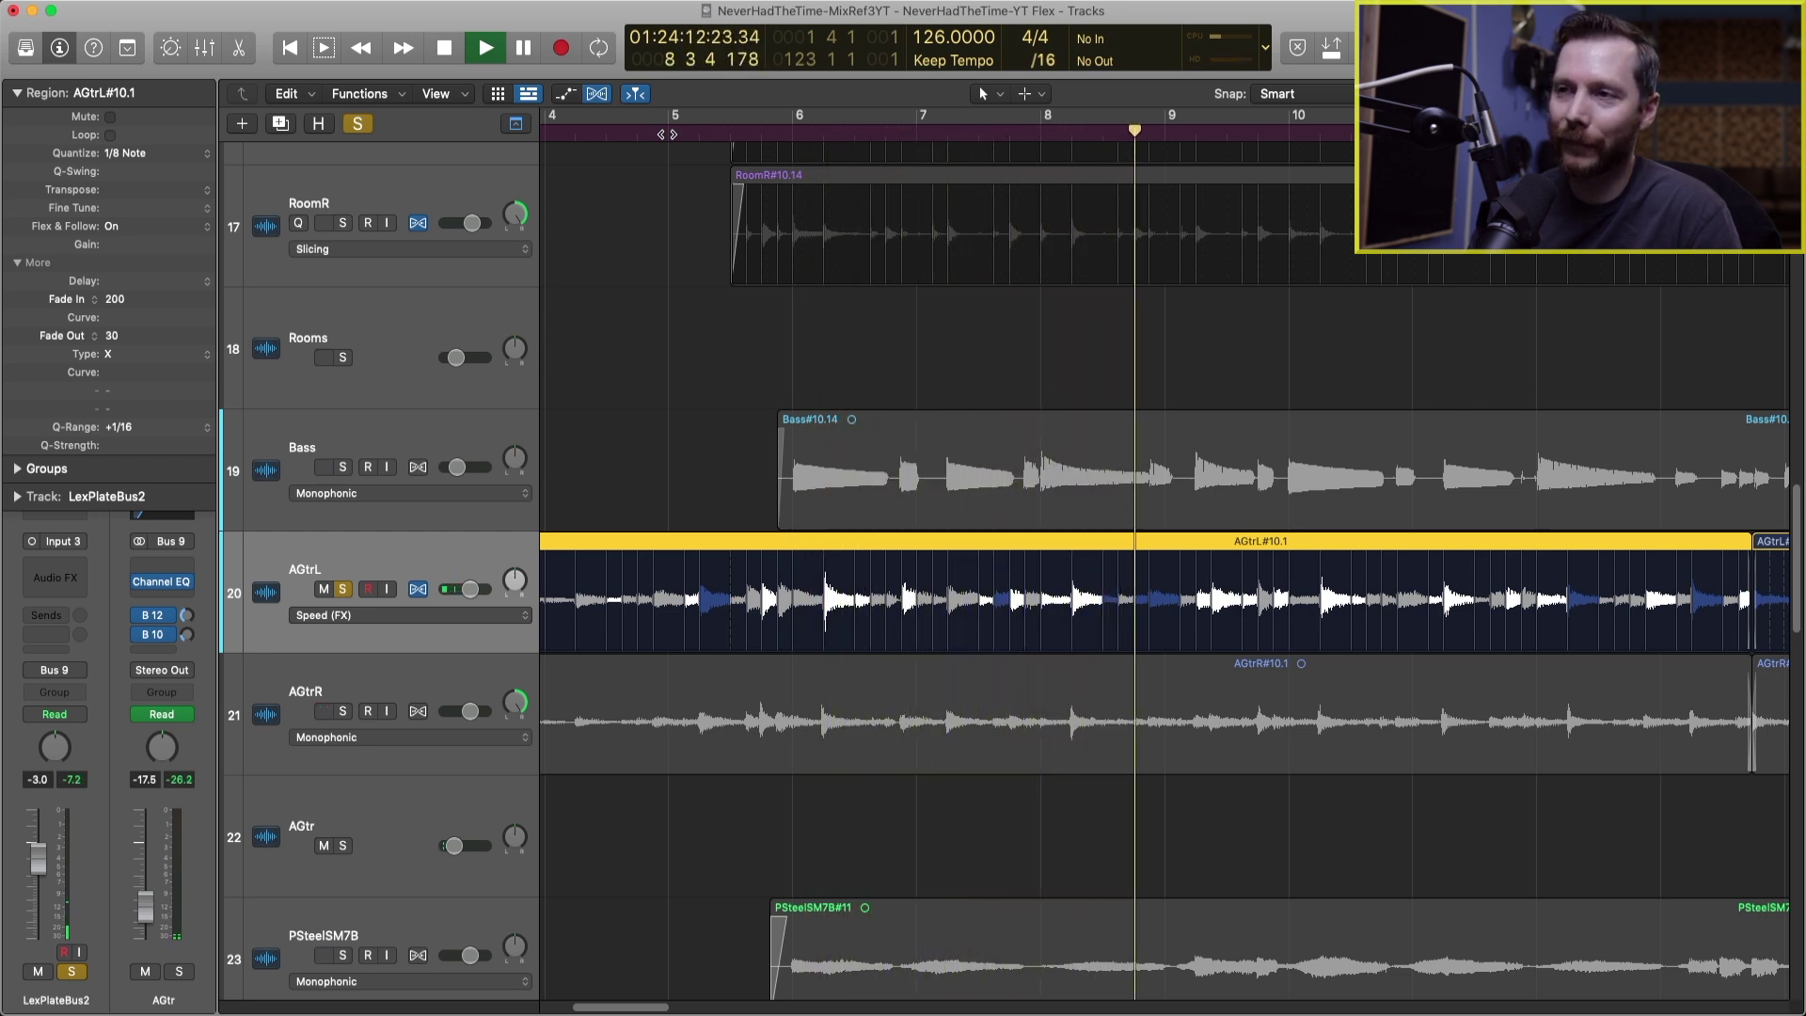
key("space")
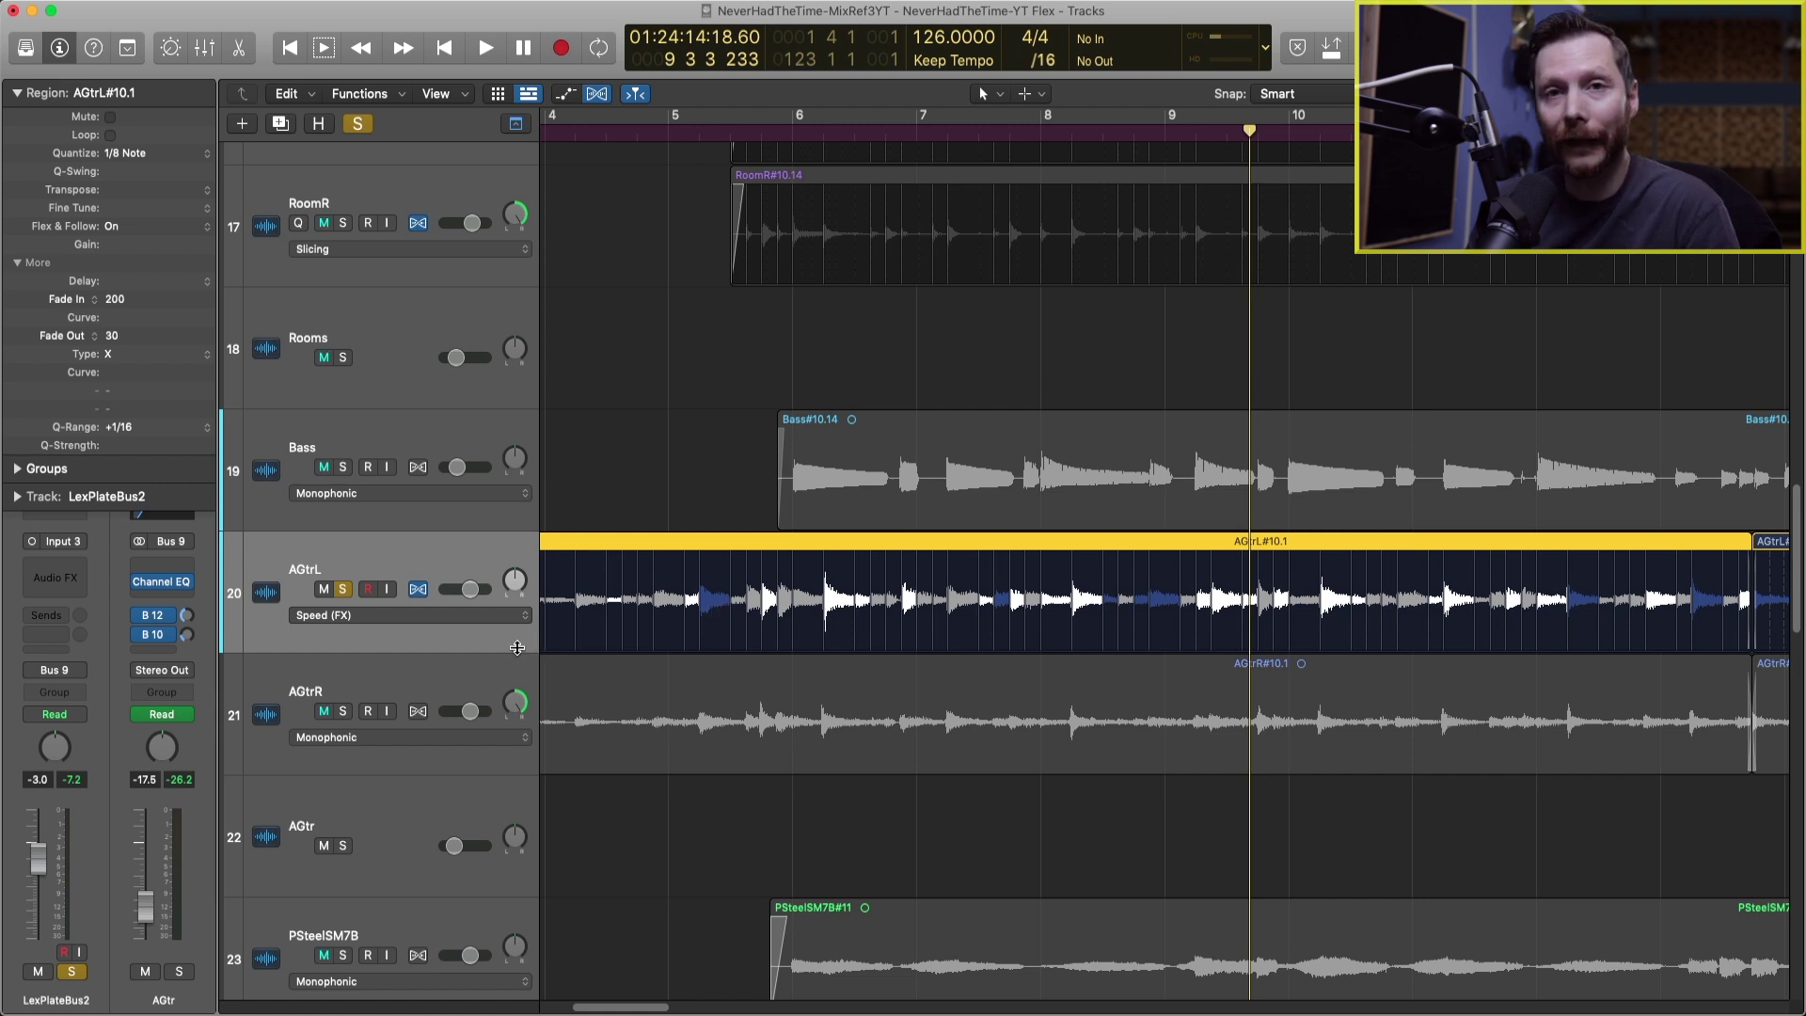
Switch AGtrL from Speed to Flex Time - Tempophone (FX) and start playback from bar 5.
left_click(469, 616)
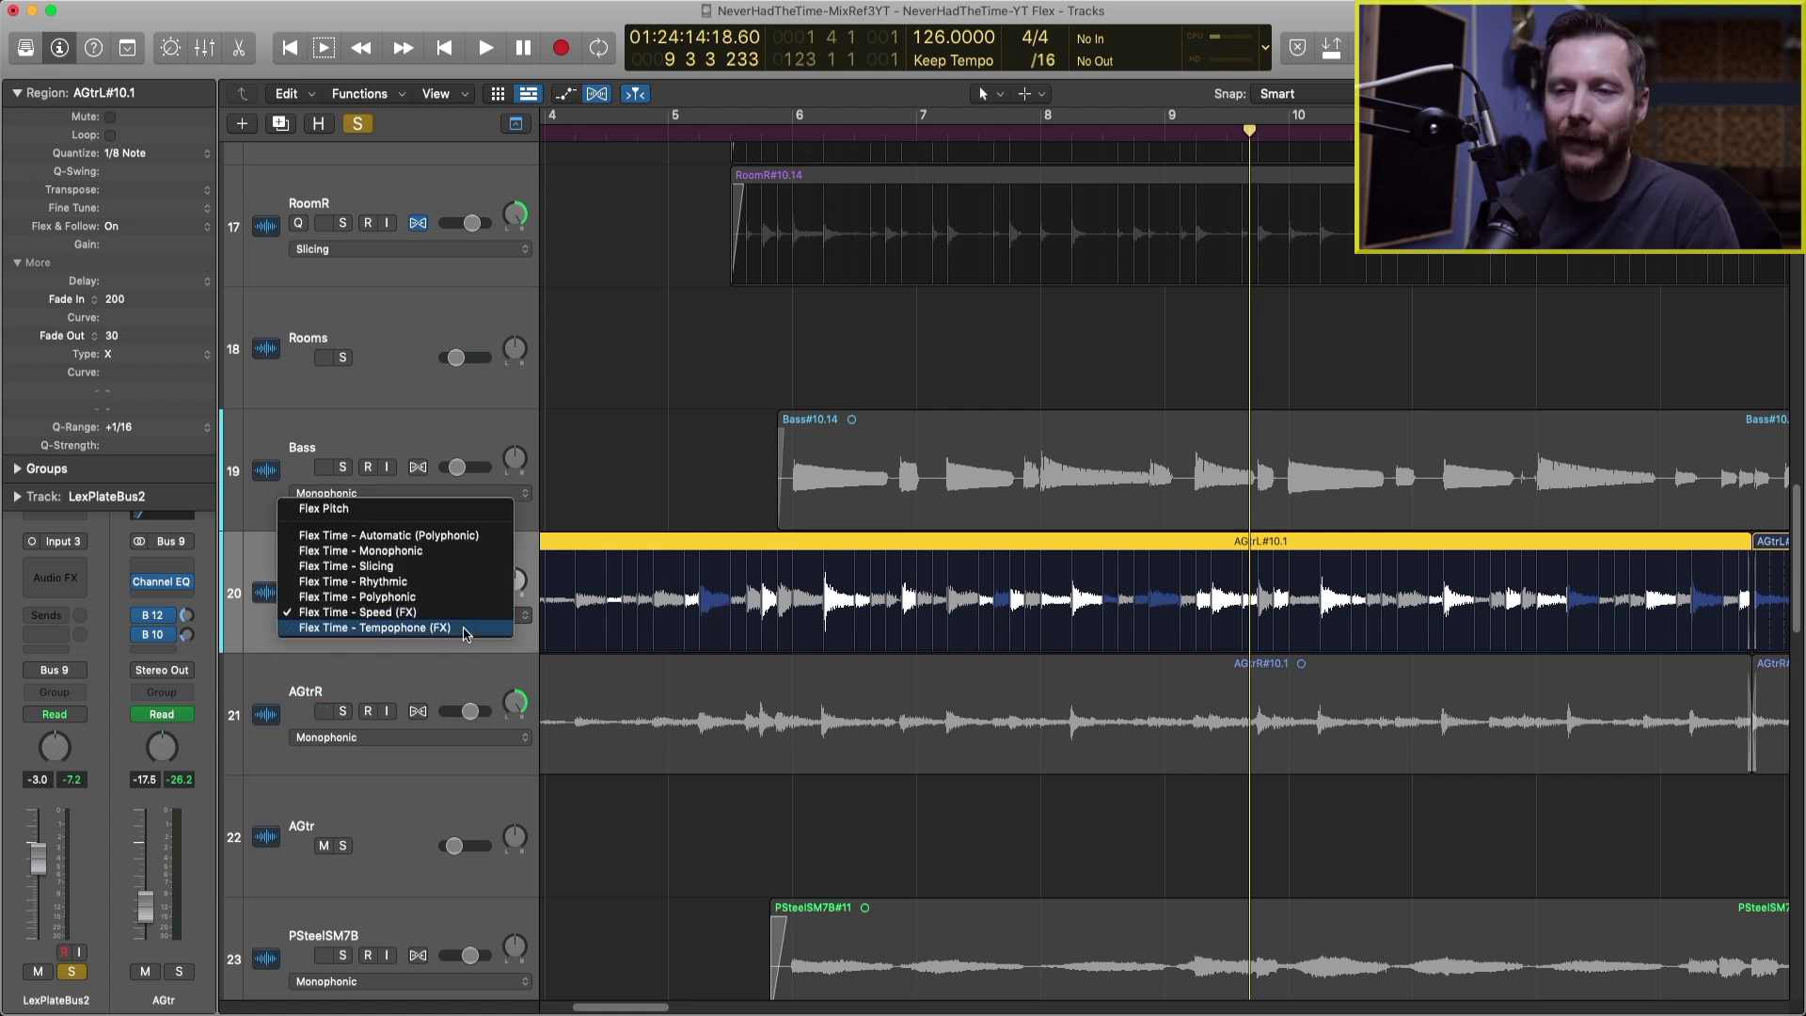
left_click(466, 630)
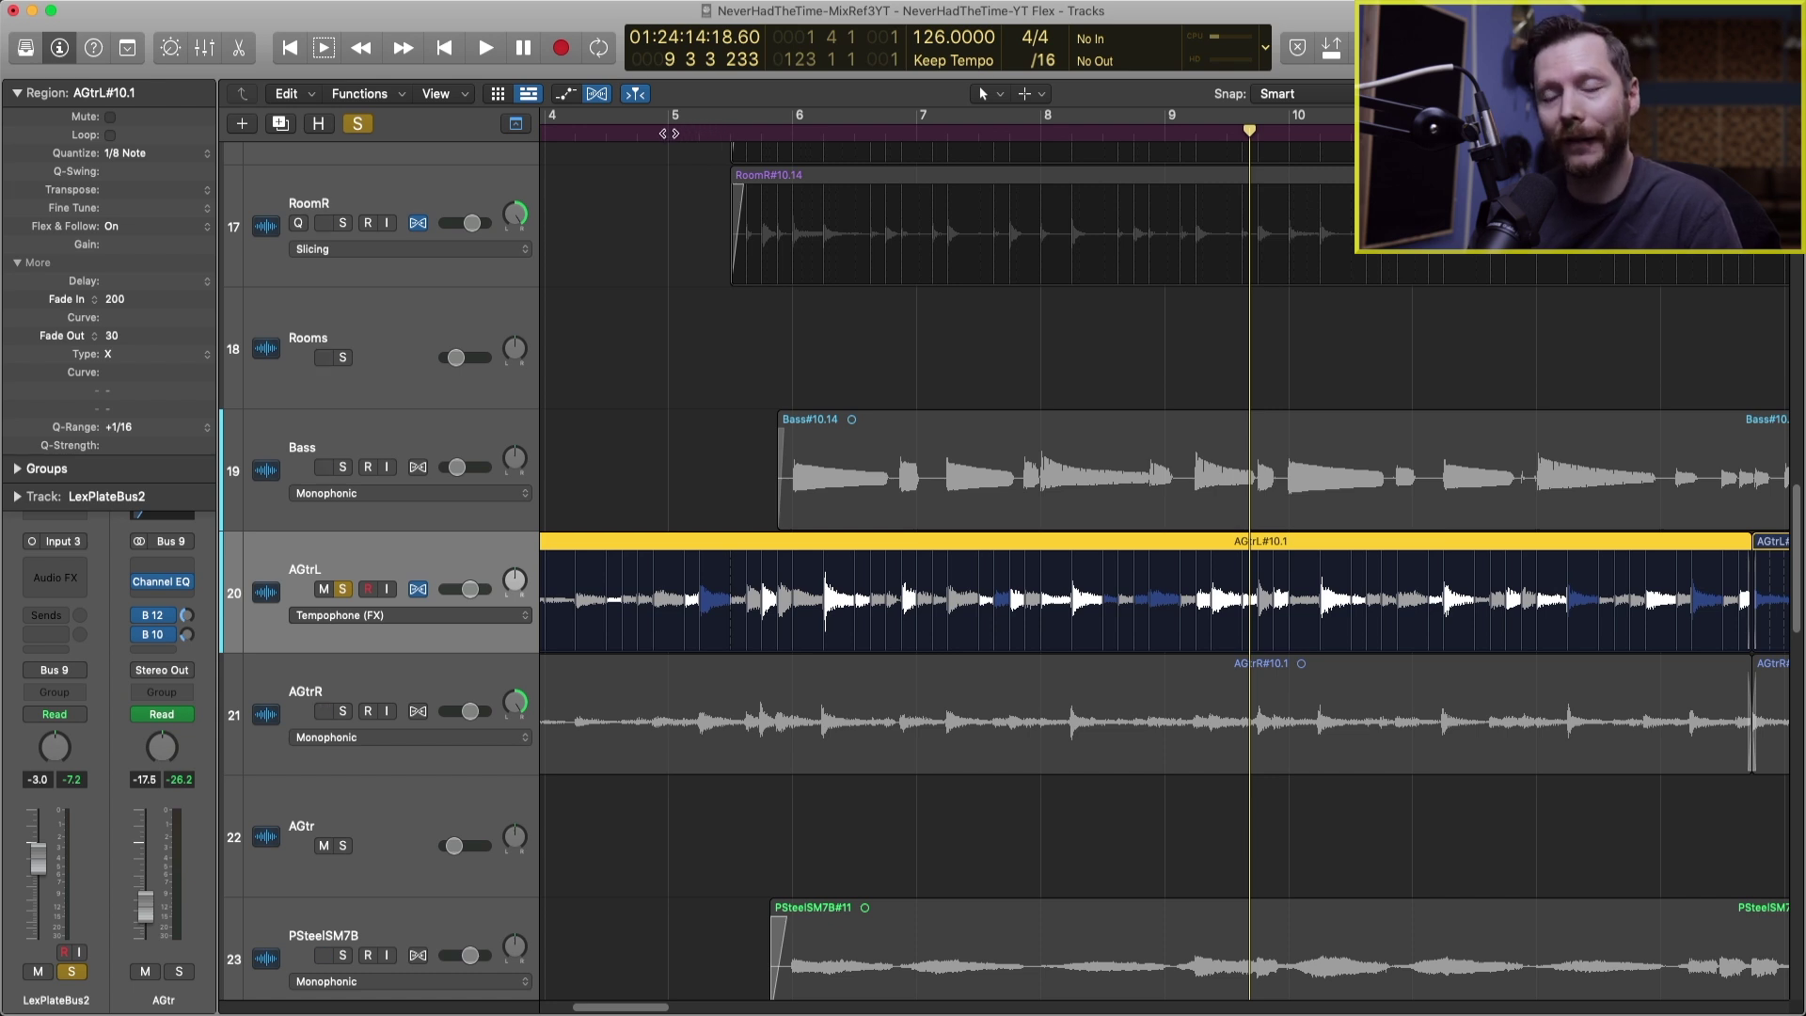
left_click(669, 133)
key("space")
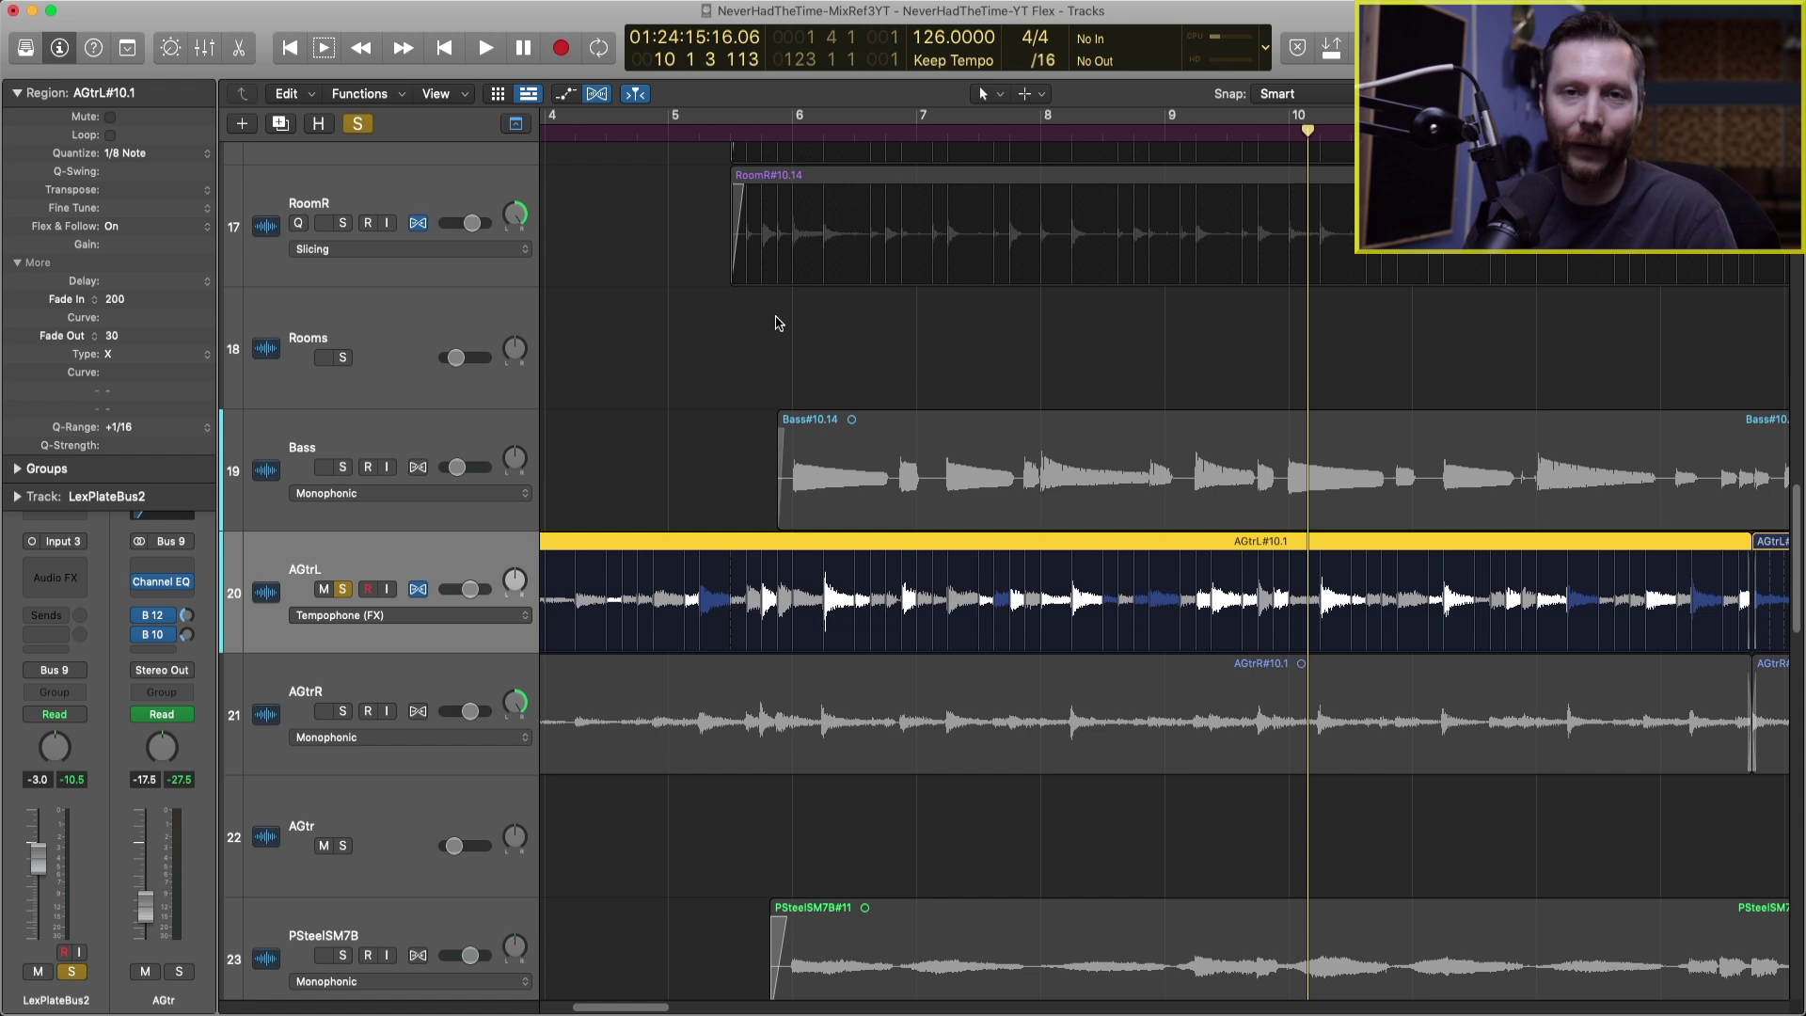
Show AGtrL's Flex Pitch and Flex Time mode options, with Tempophone (FX) still checked.
left_click(479, 616)
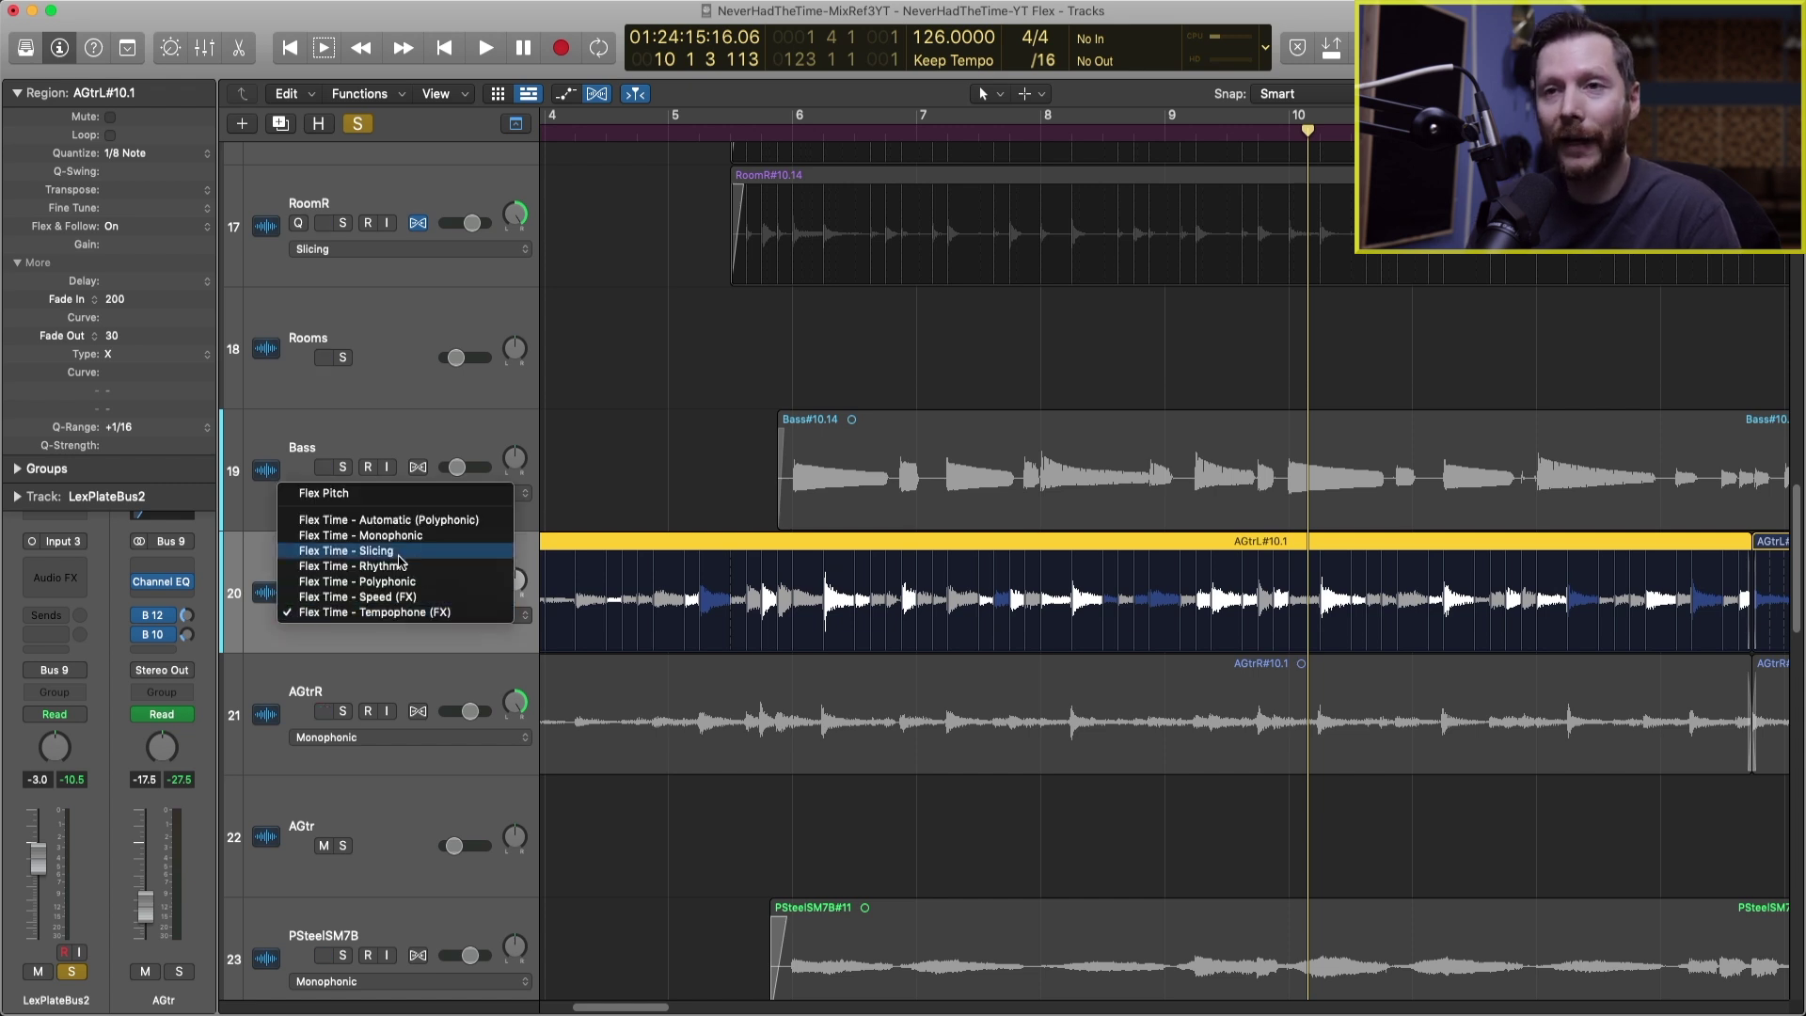